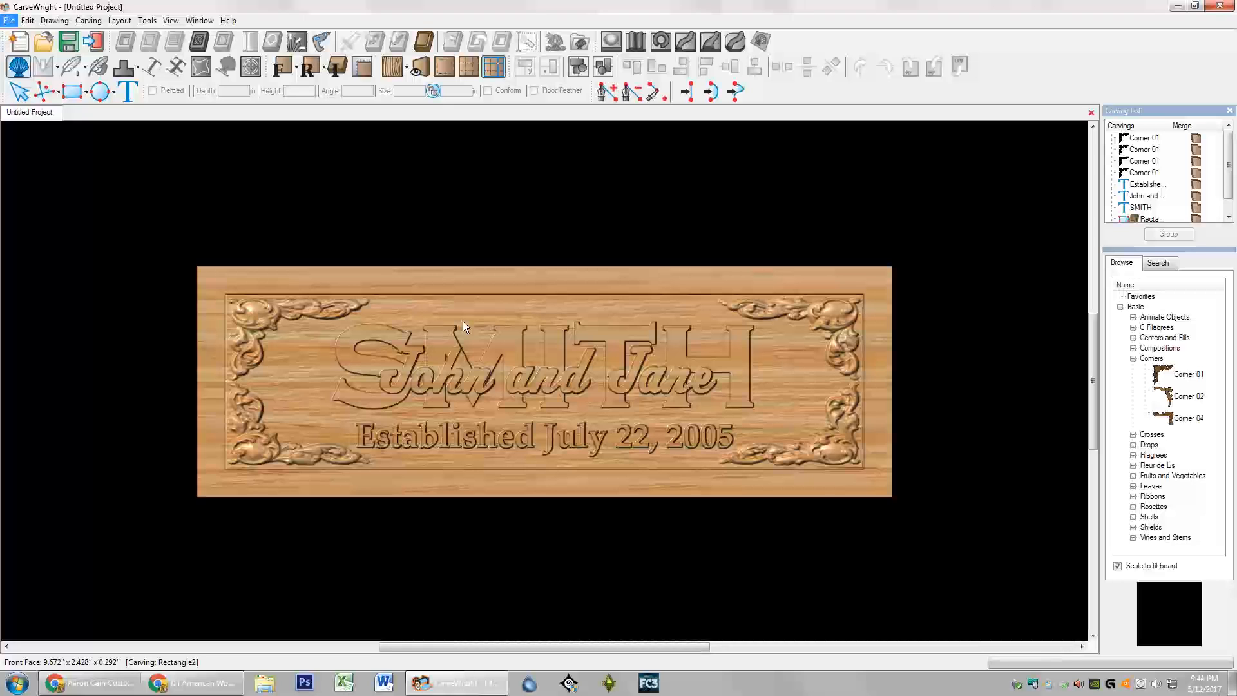
Step: Switch the finished sample sign to a tilted 3D perspective view
click(420, 67)
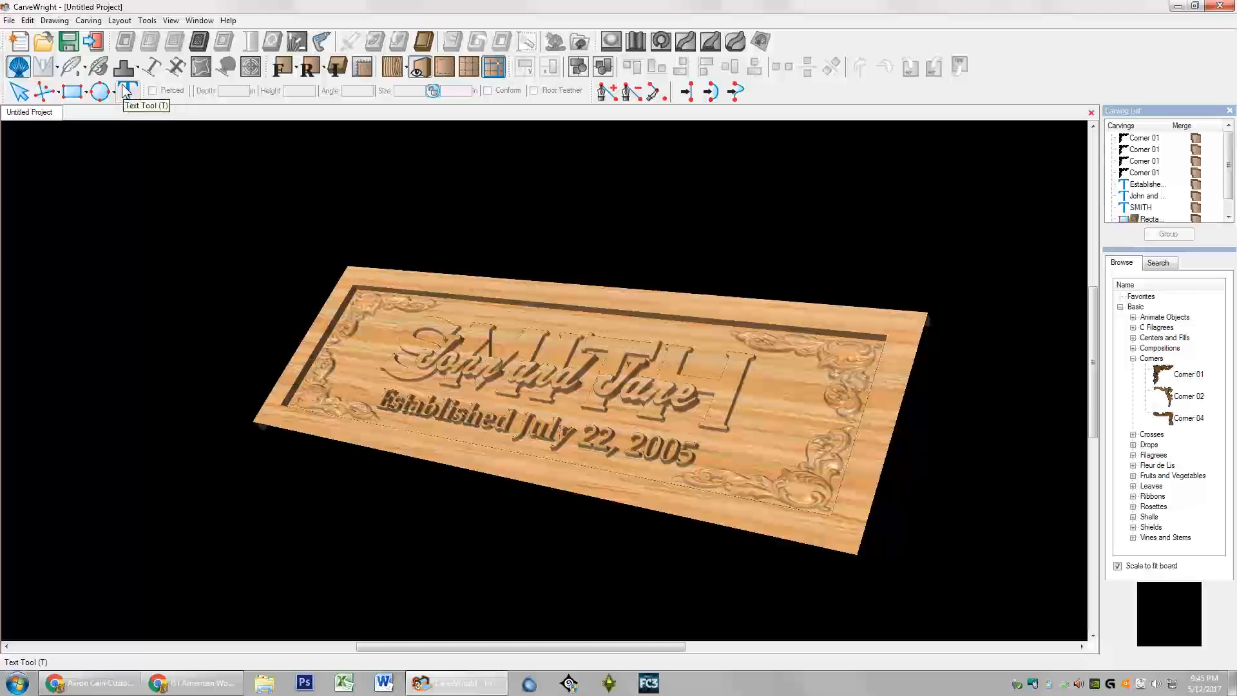
click(149, 21)
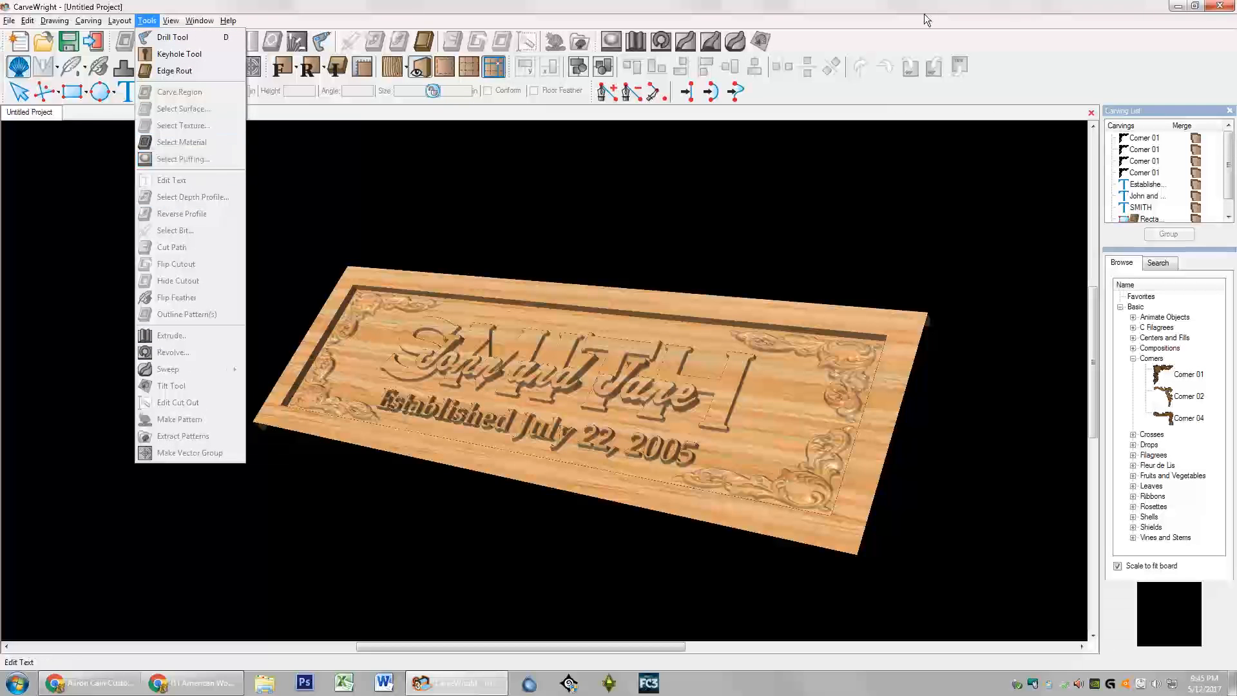
click(908, 20)
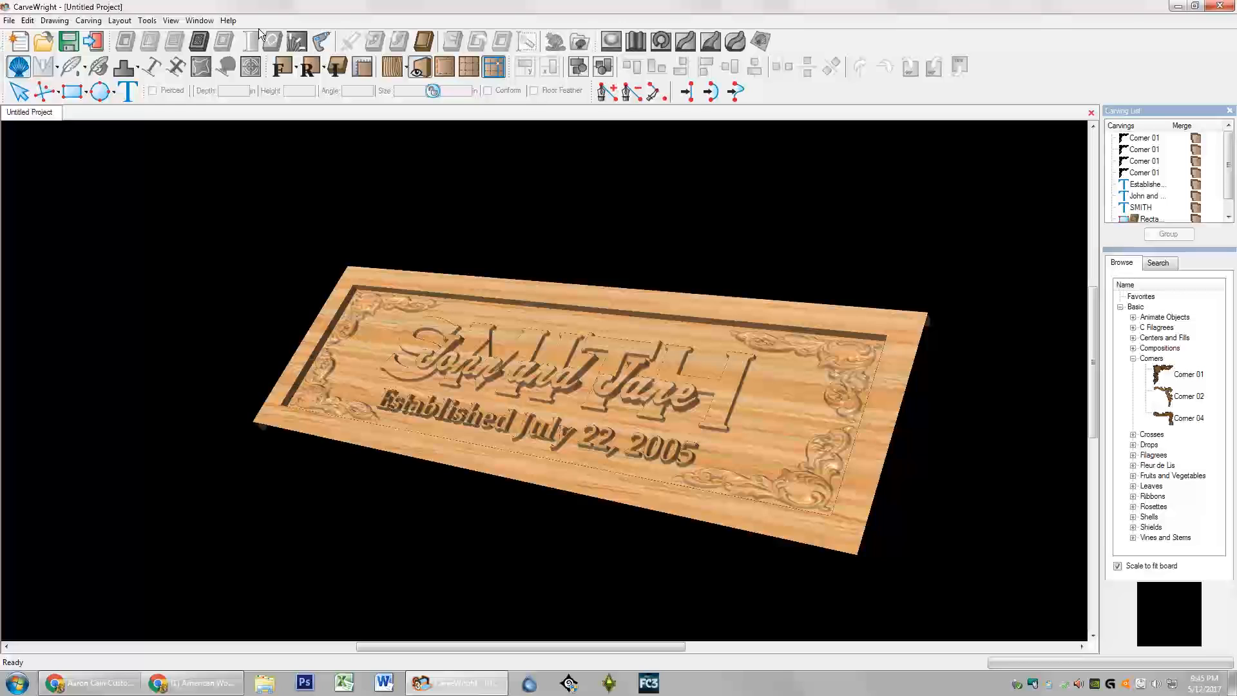
click(1145, 297)
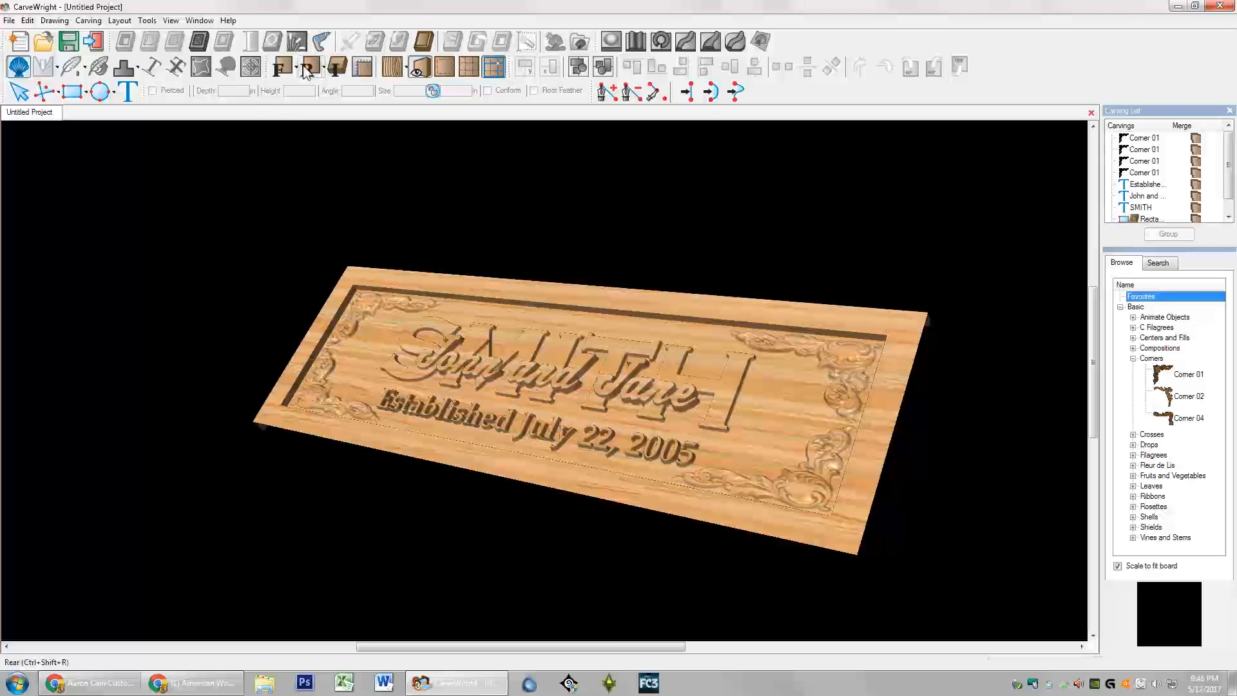
click(283, 67)
Step: Select the 22 x 6 border panel and each of the four Corner 01 ornaments in turn
click(328, 318)
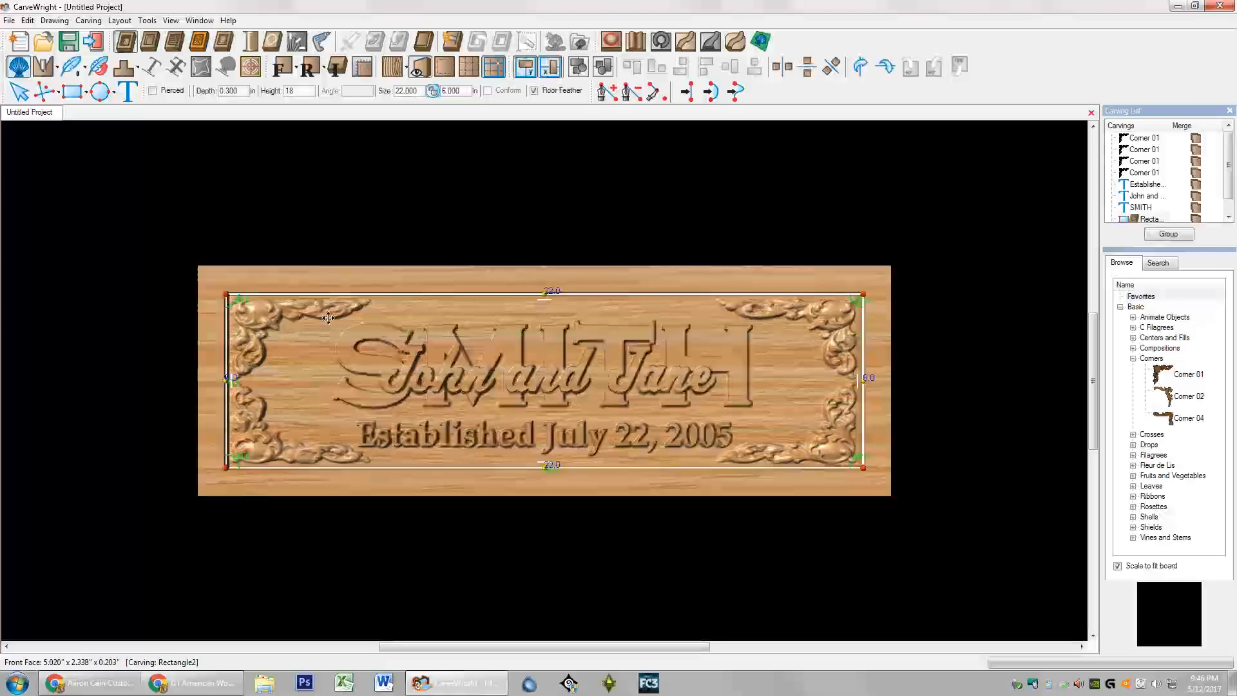
click(255, 441)
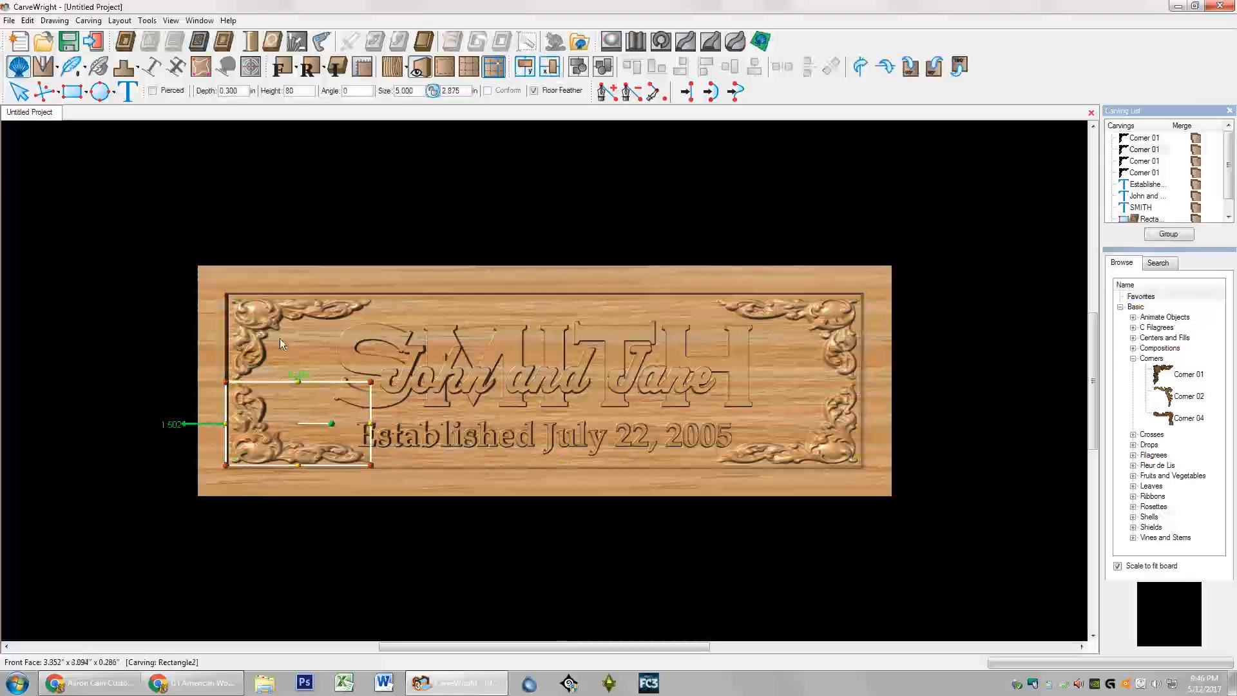
click(263, 308)
click(834, 309)
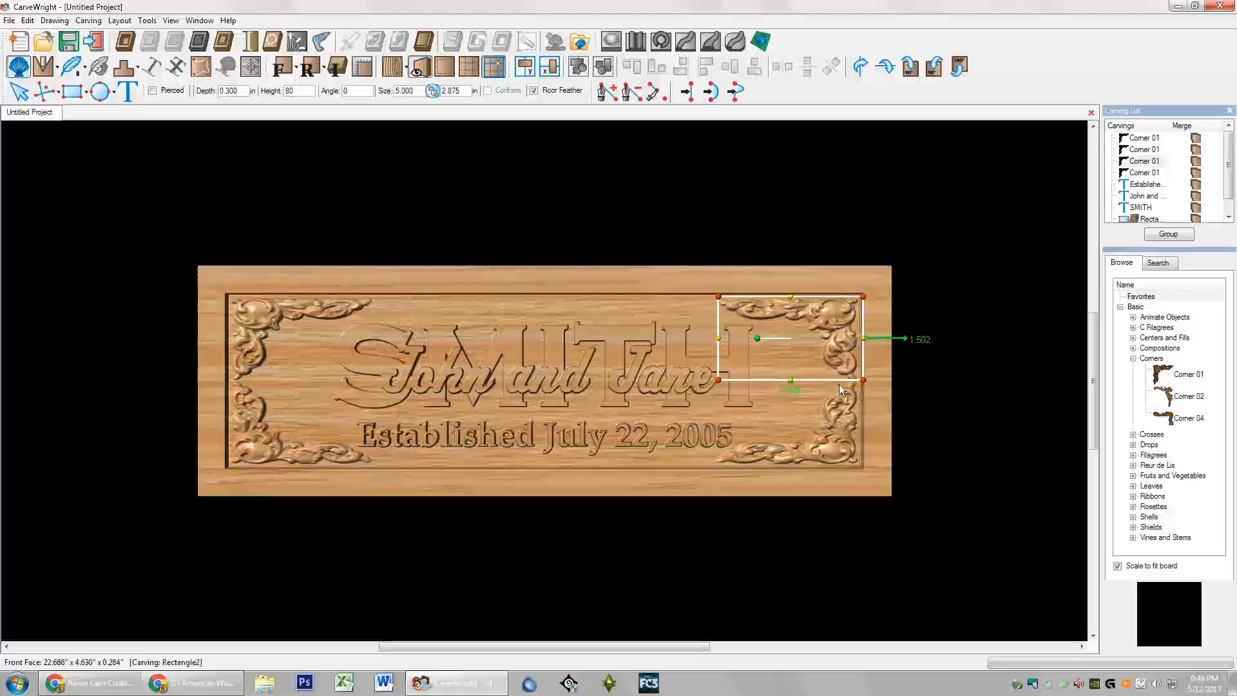
click(843, 448)
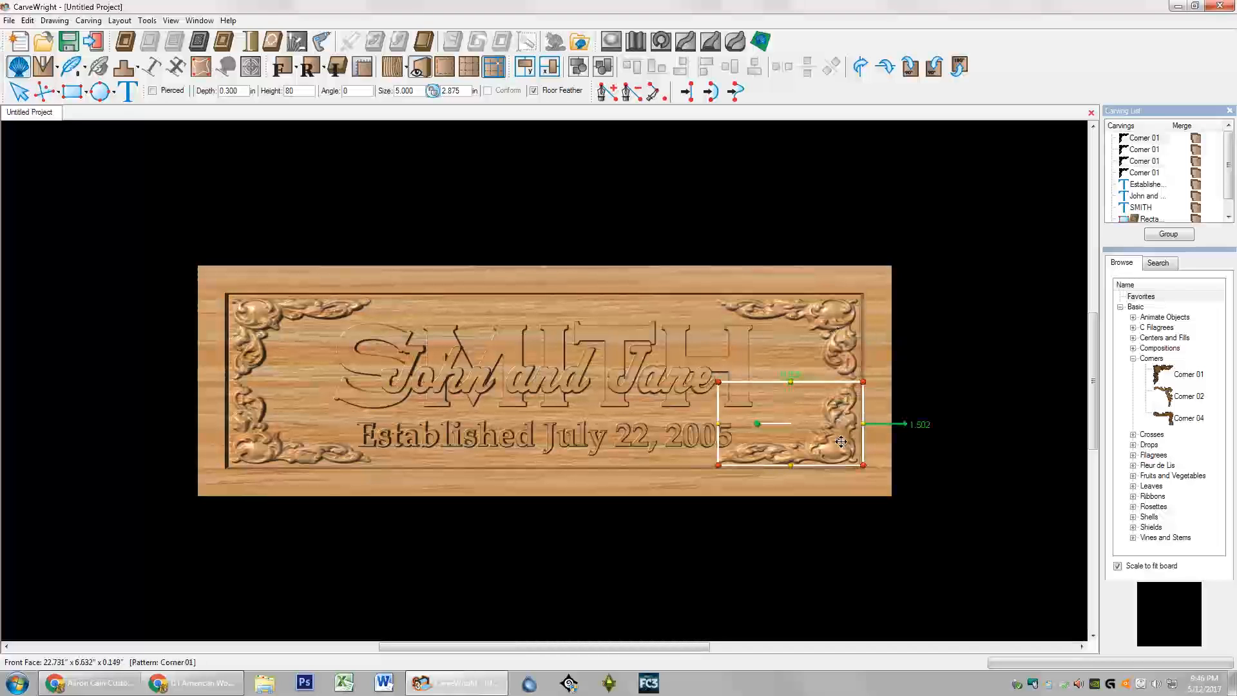
click(267, 424)
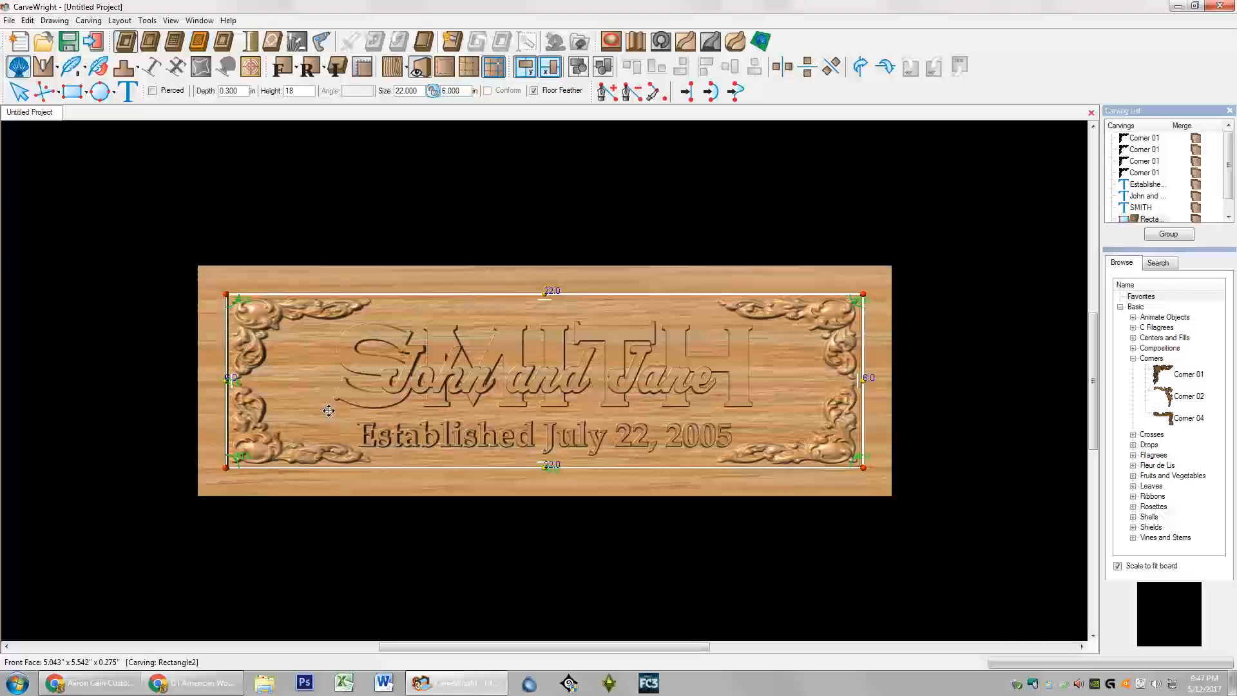
click(333, 287)
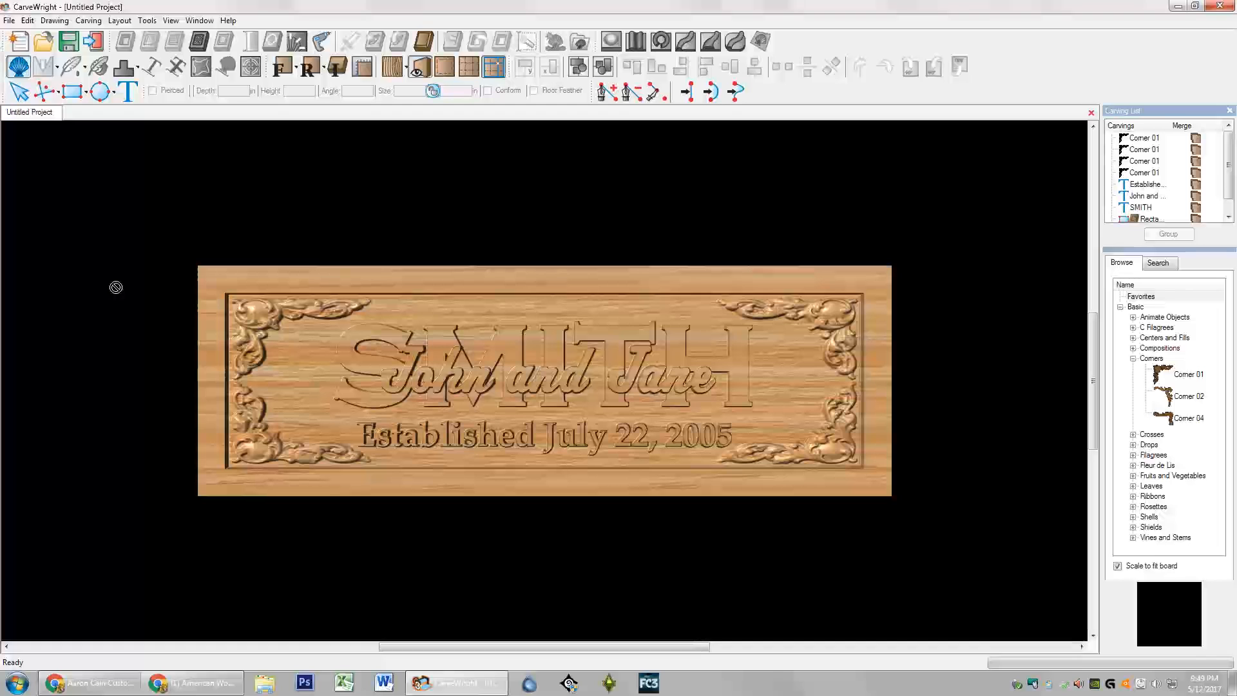
Step: Create a new blank board measuring 25.000 by 9.000 inches
click(25, 47)
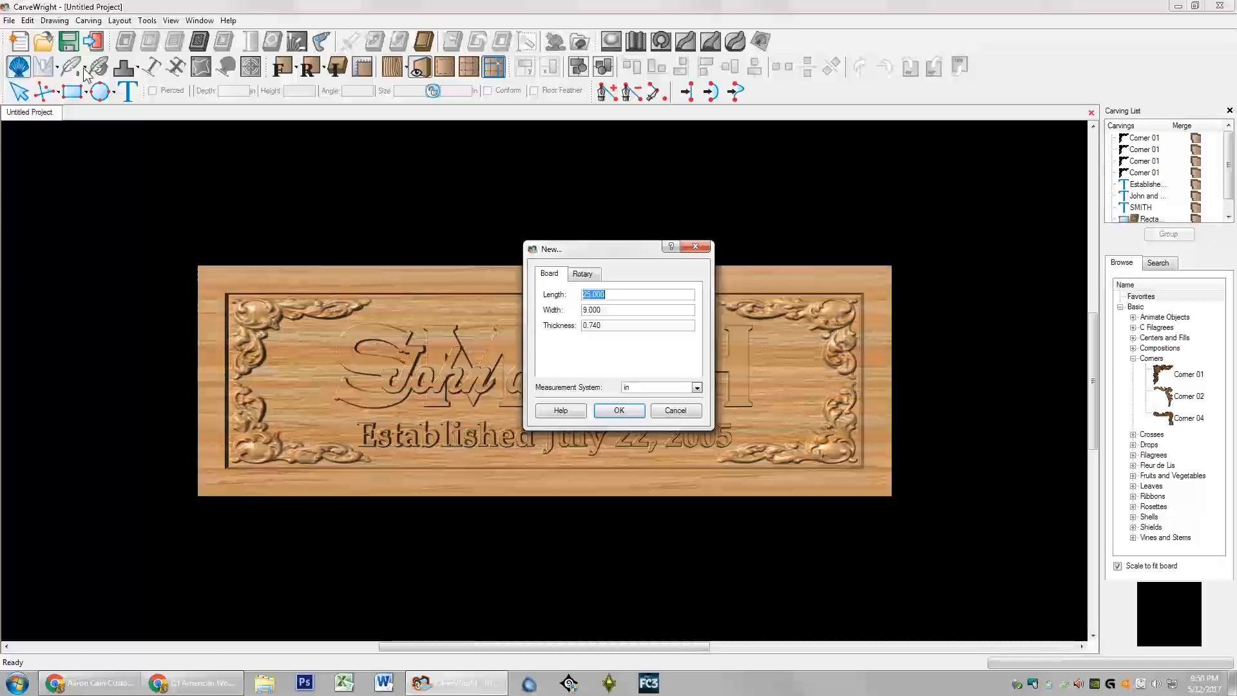
click(618, 311)
click(615, 311)
drag(613, 326, 552, 327)
click(619, 411)
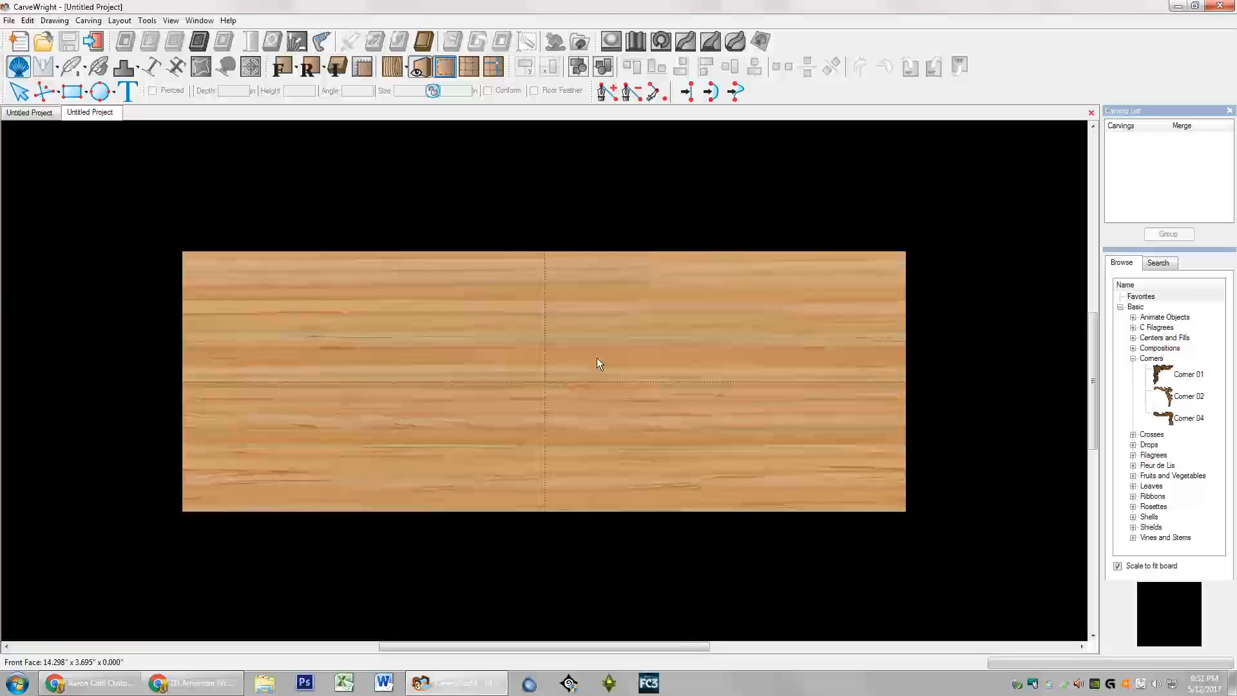
Step: Draw a rectangle on the board and size it to 24 by 8 inches
click(67, 93)
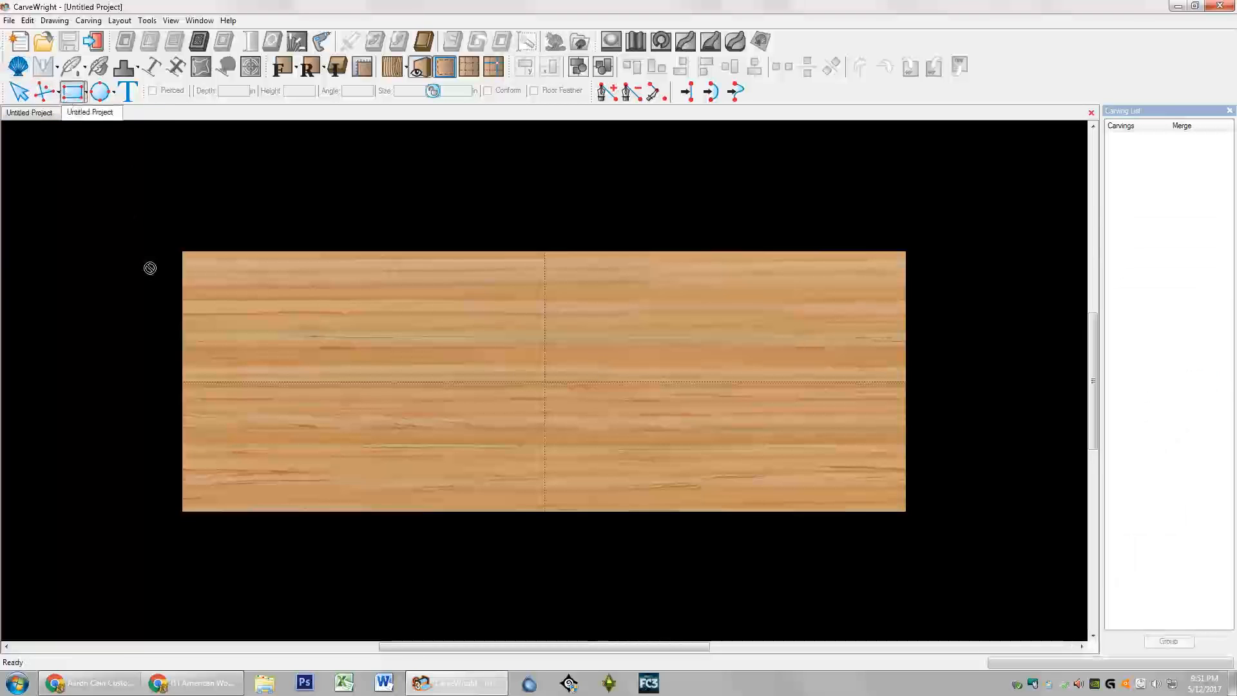
drag(197, 266, 838, 475)
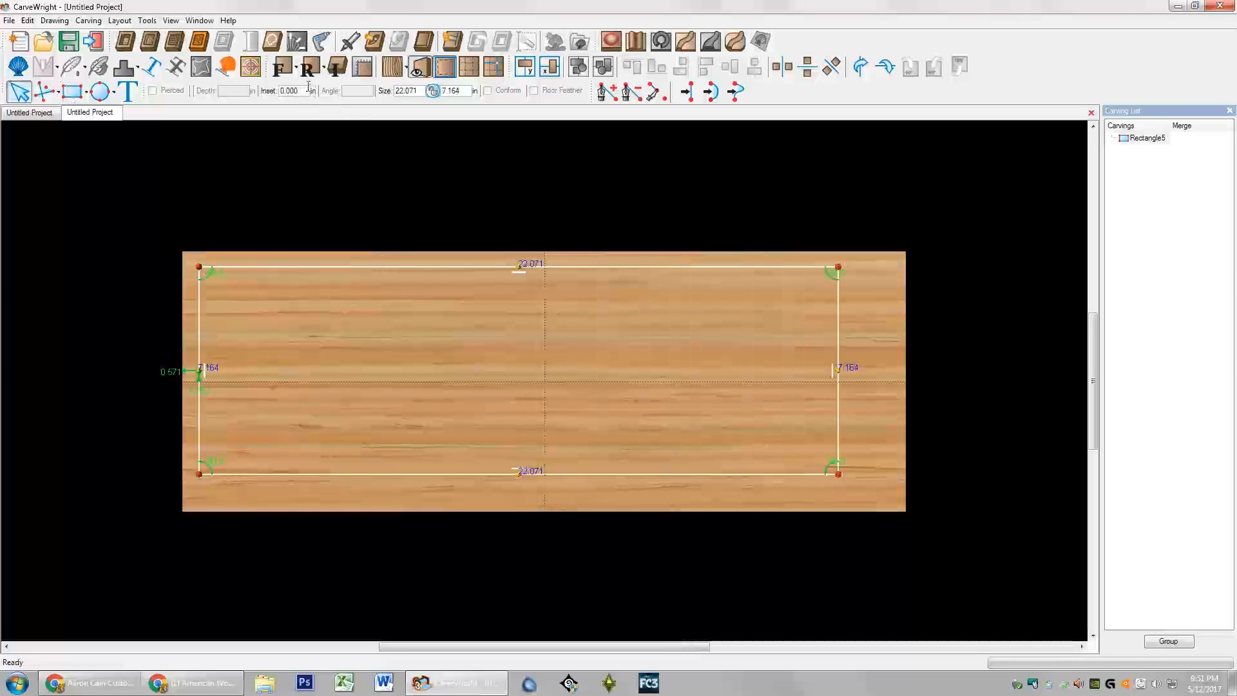
double_click(413, 91)
text(24)
key(Return)
double_click(454, 92)
text(8)
key(Return)
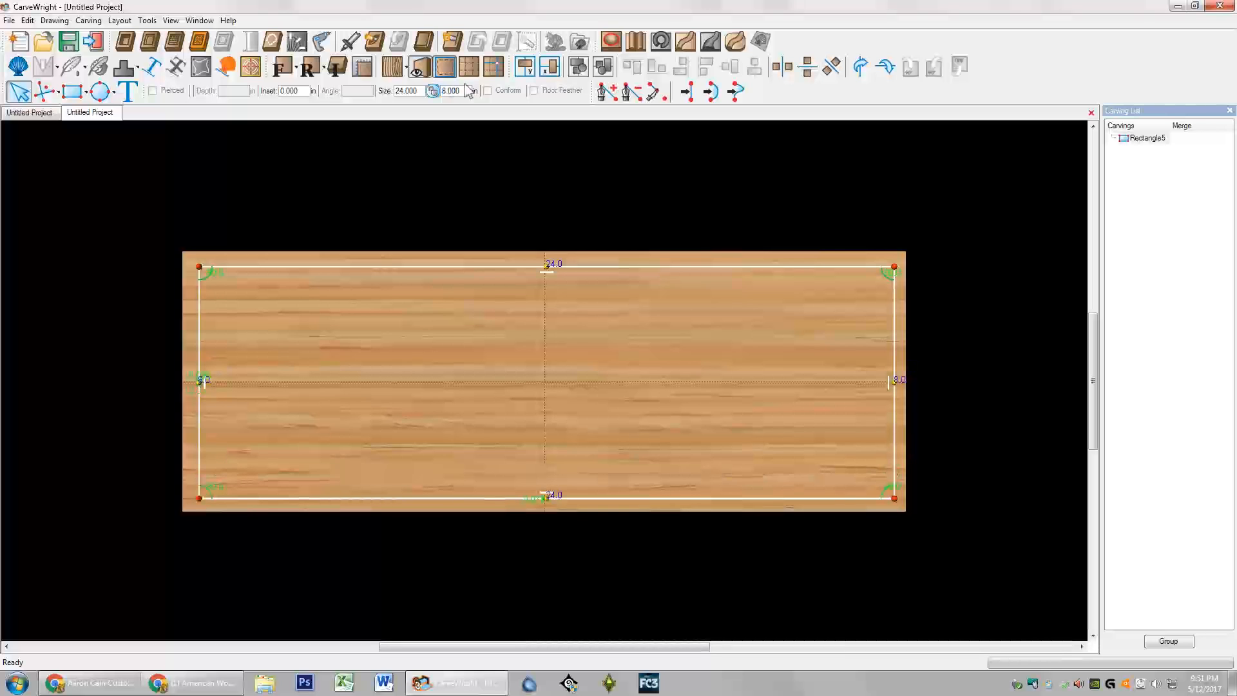
Step: Center the 24 x 8 rectangle both ways on the board
right_click(506, 302)
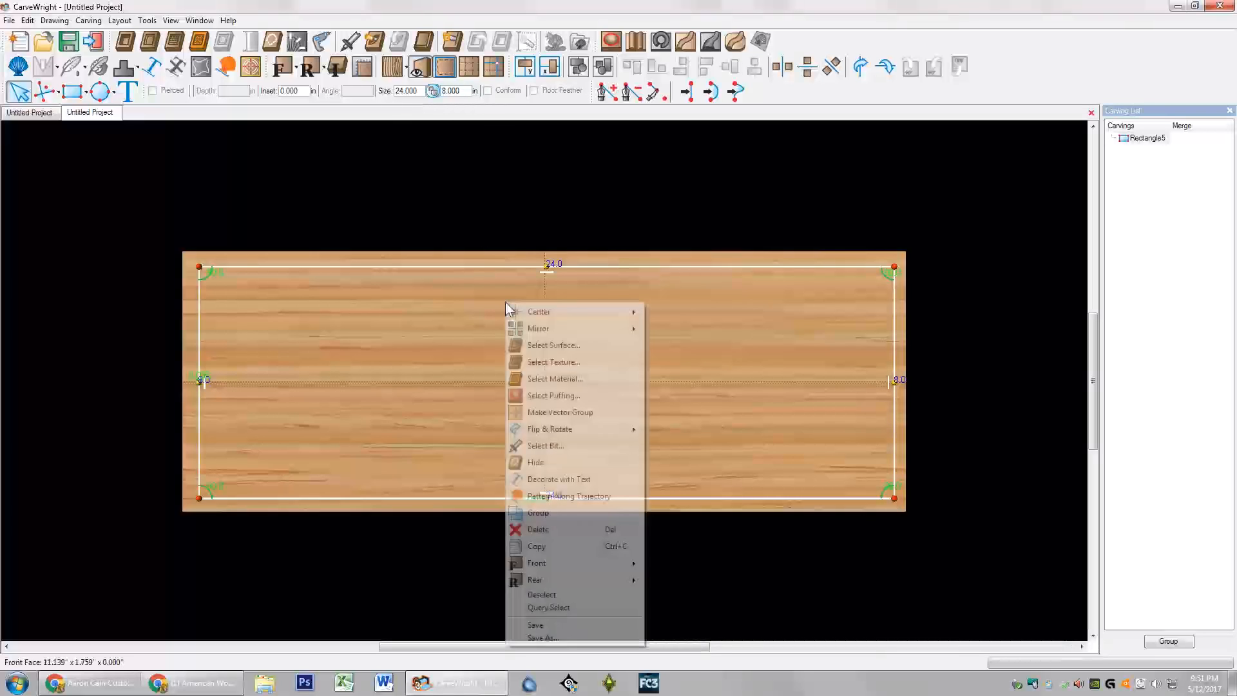
mouse_move(589, 317)
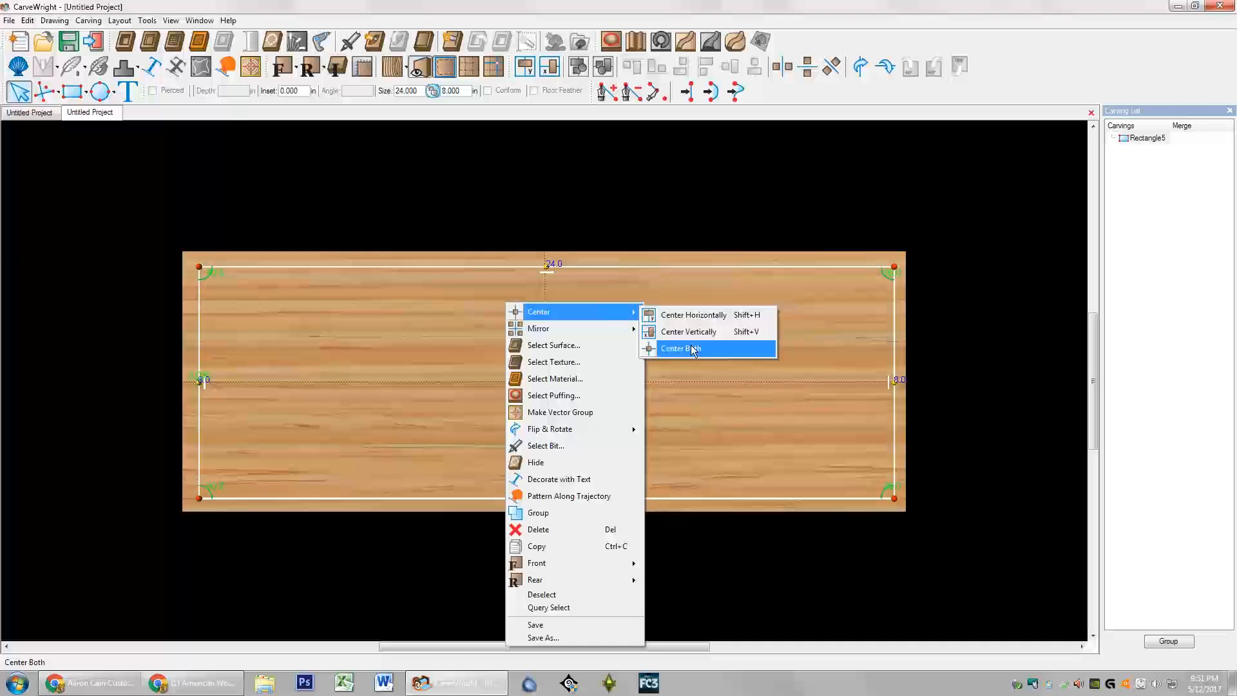
click(691, 347)
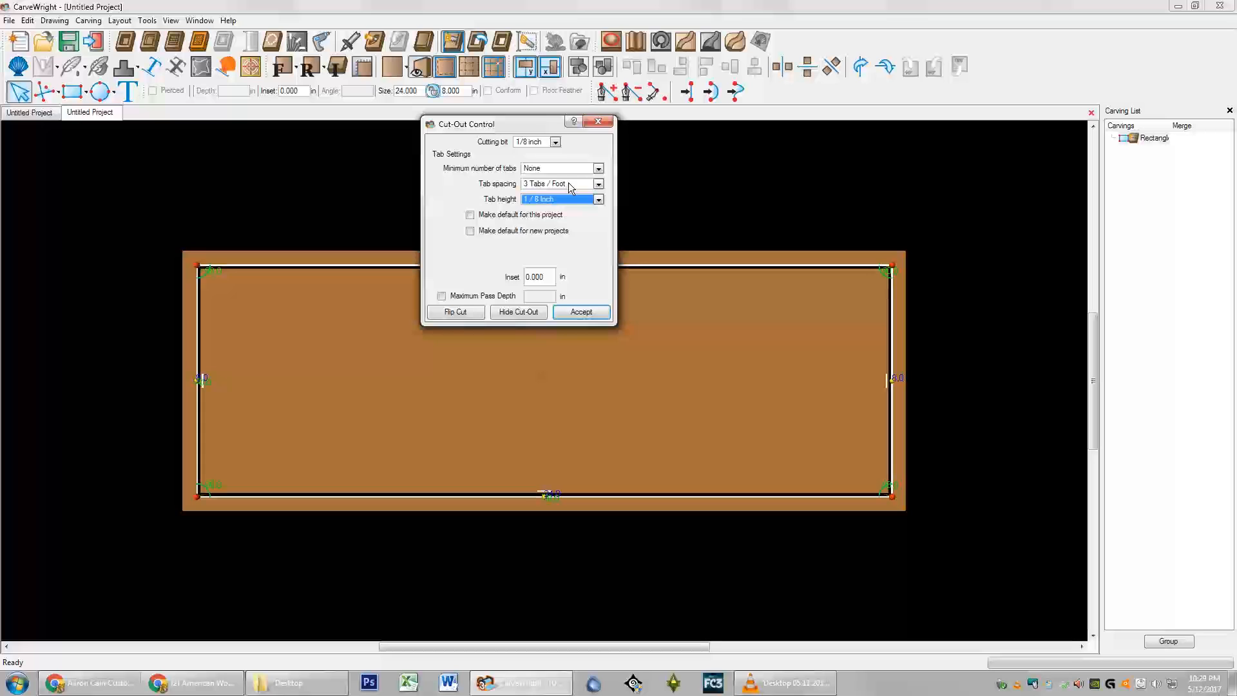
Step: Set the cut-out's tab height to 1/8 Inch
drag(531, 126, 536, 45)
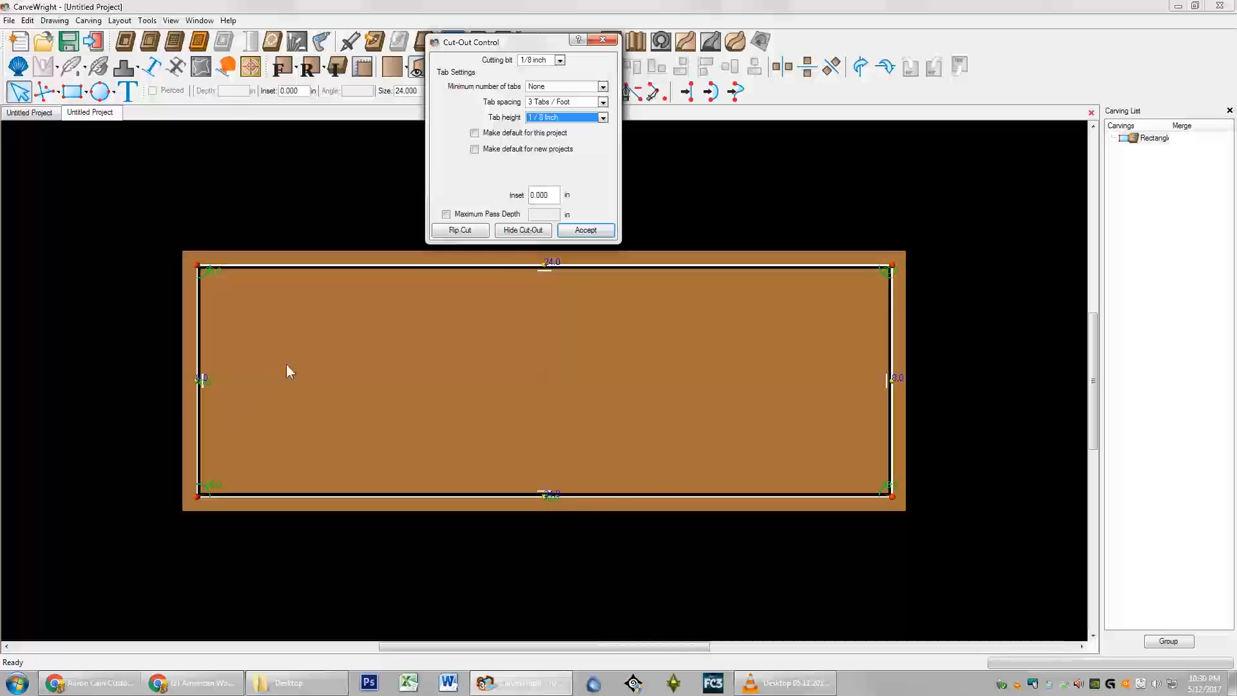
click(596, 119)
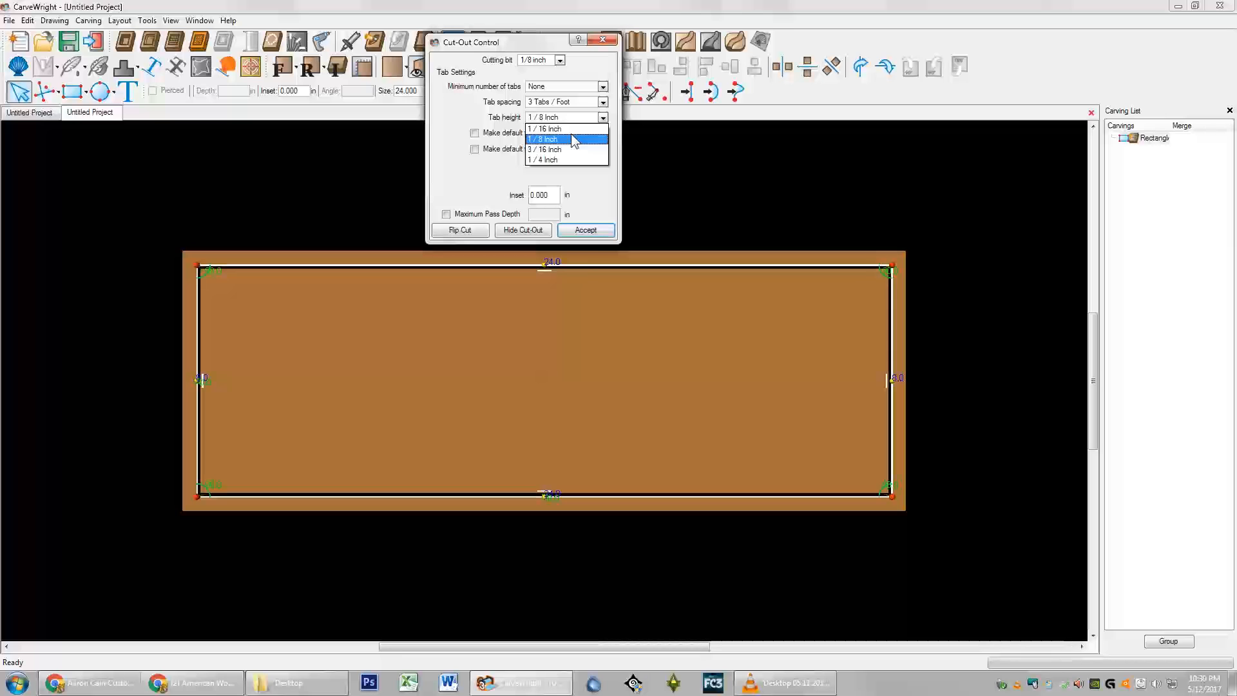
click(543, 139)
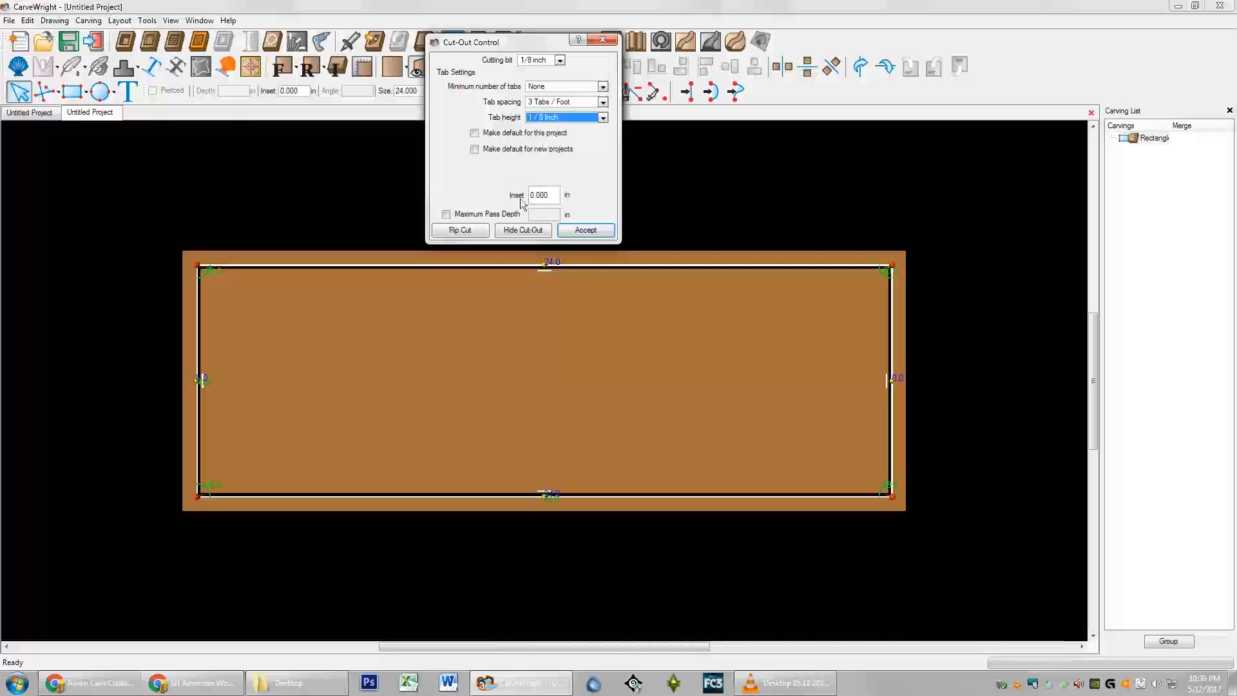
Step: Limit maximum pass depth to .25 inch, try Flip Cut and Hide Cut-Out, then accept
click(458, 215)
click(557, 216)
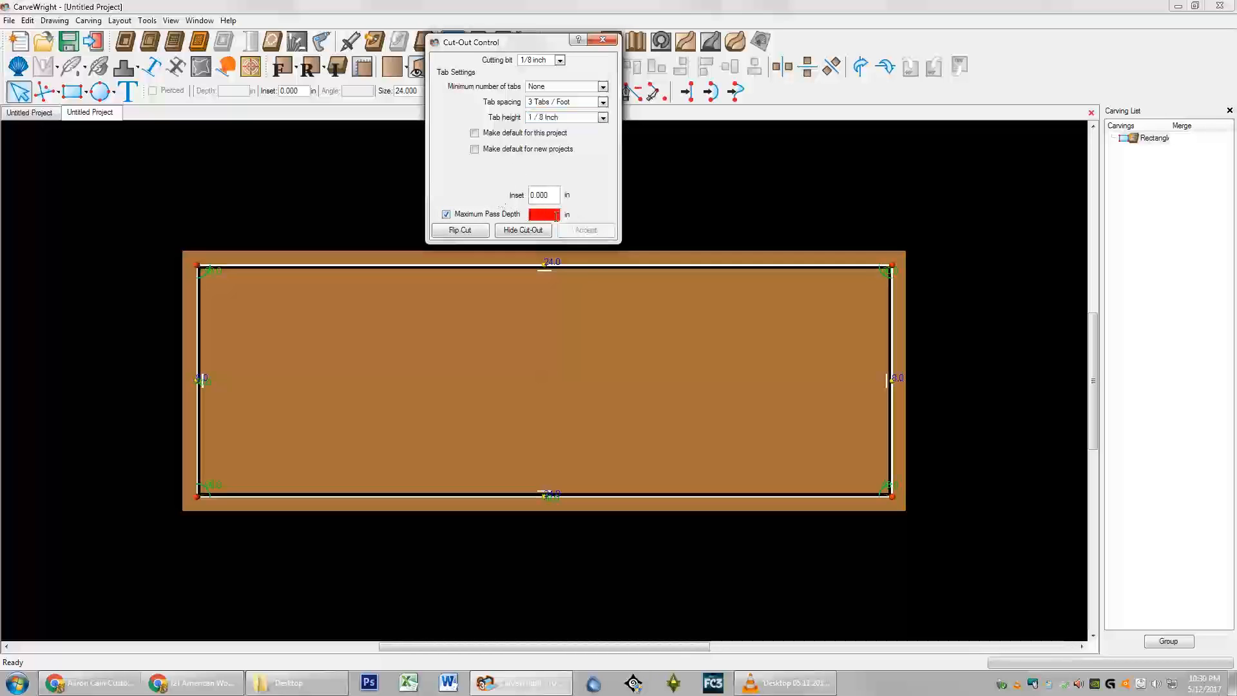
text(.25)
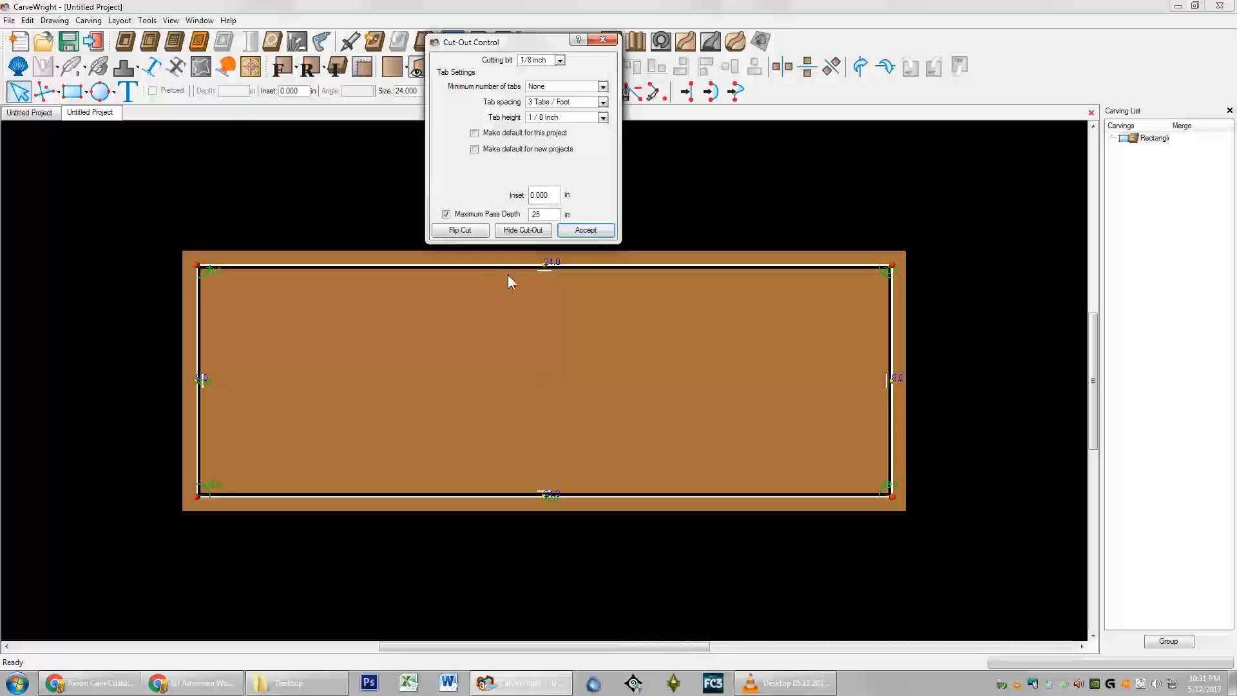
click(467, 236)
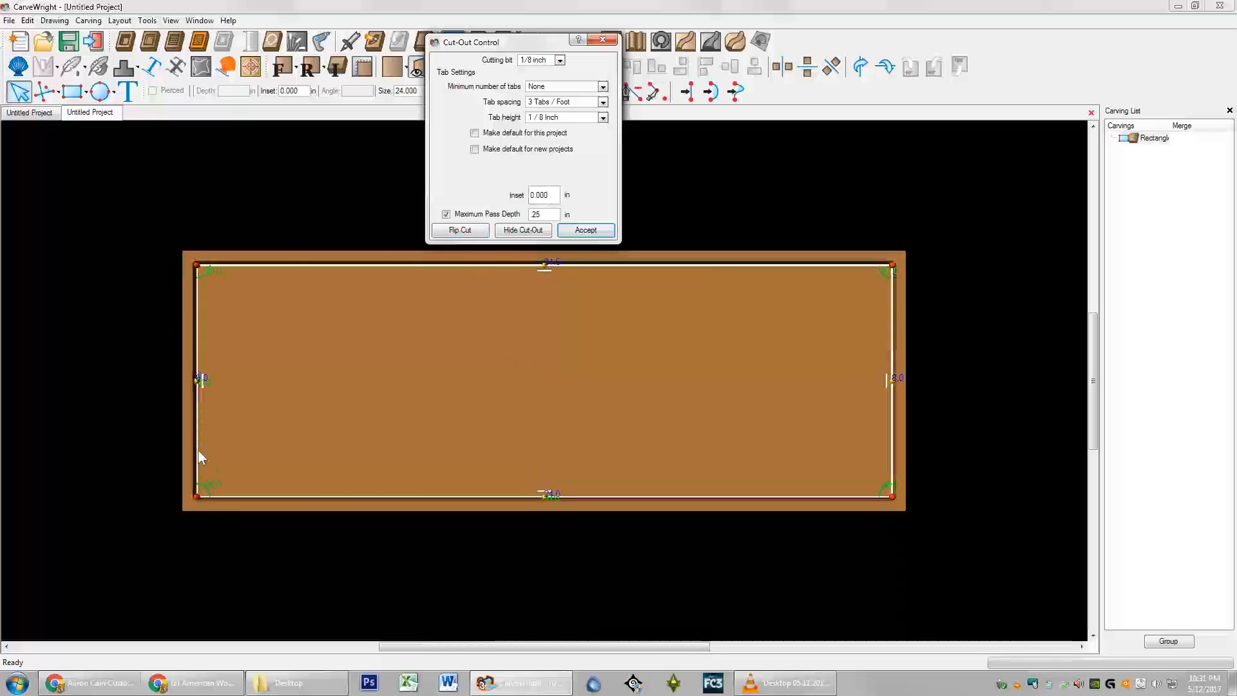
click(514, 231)
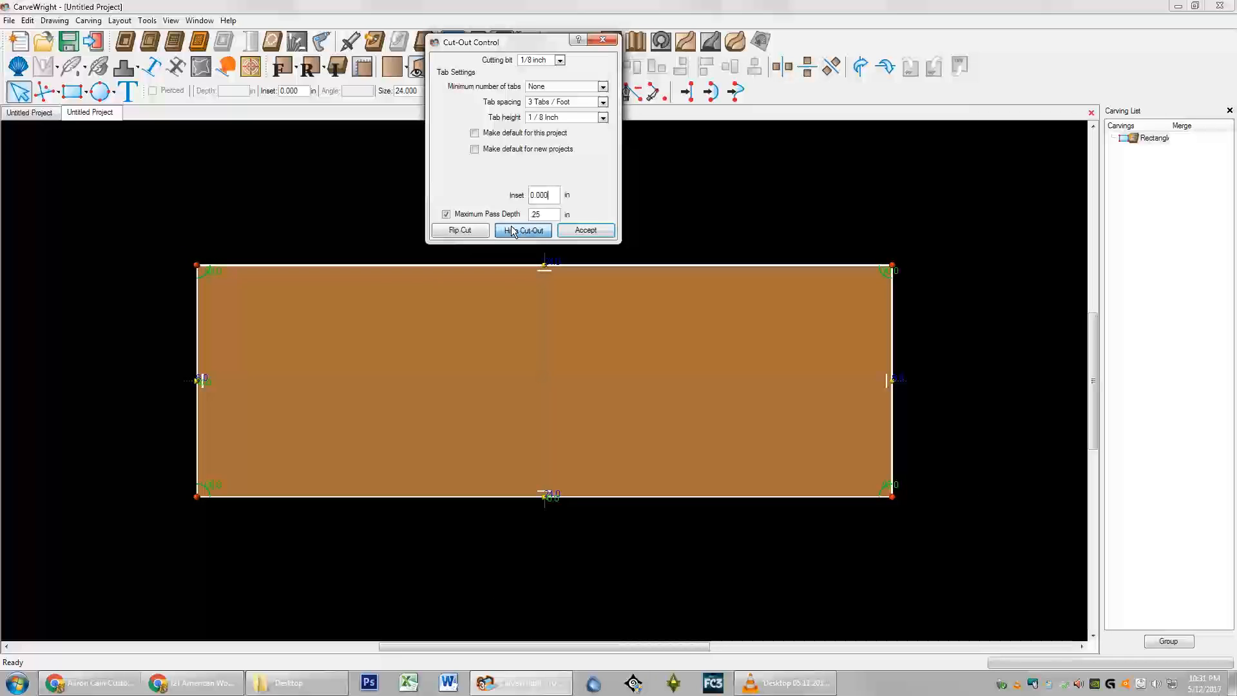
click(513, 231)
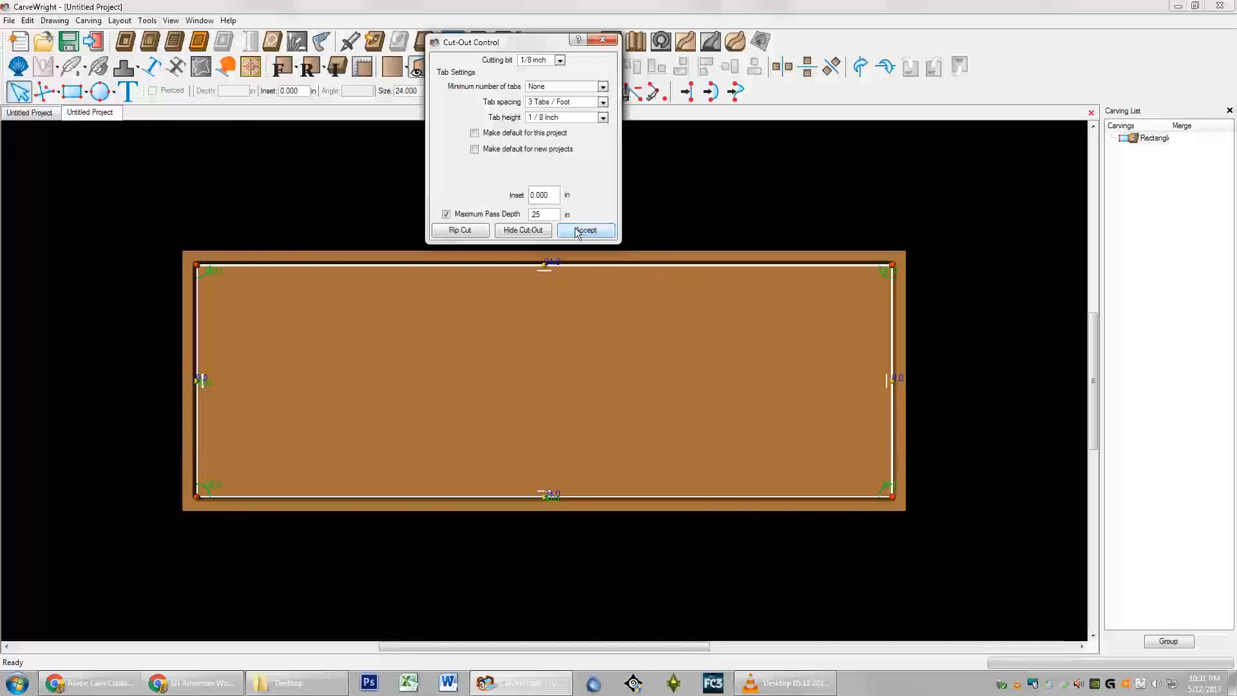
click(523, 230)
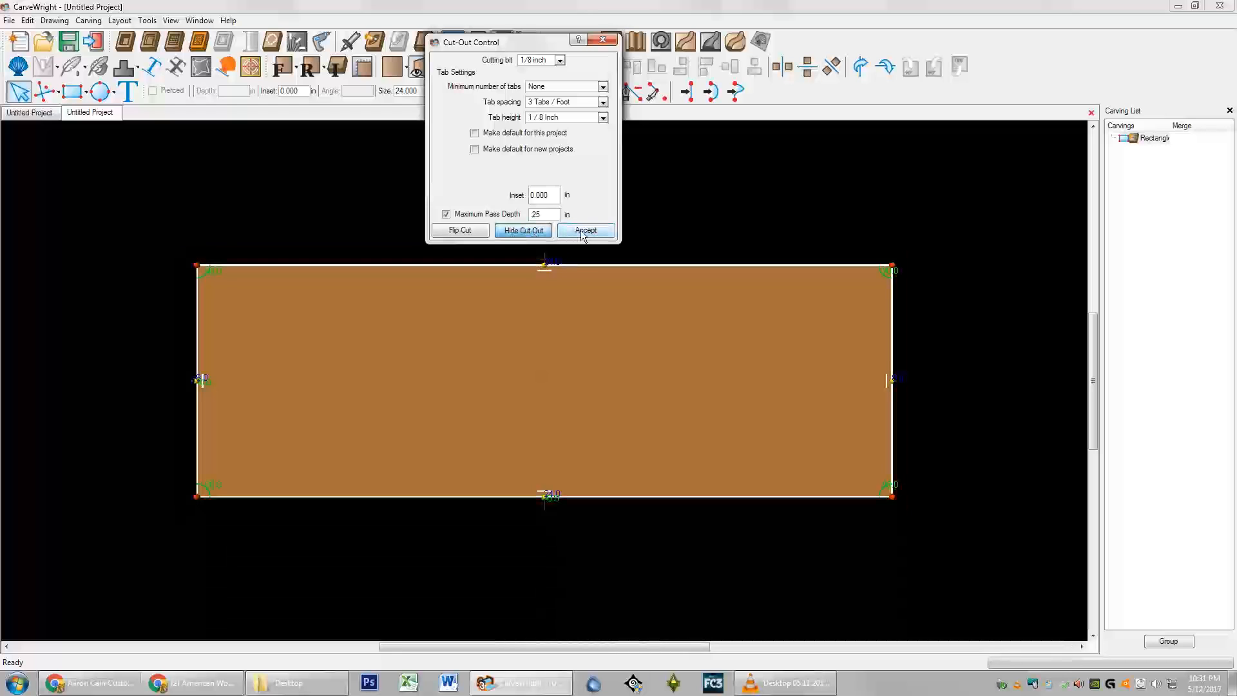
click(572, 233)
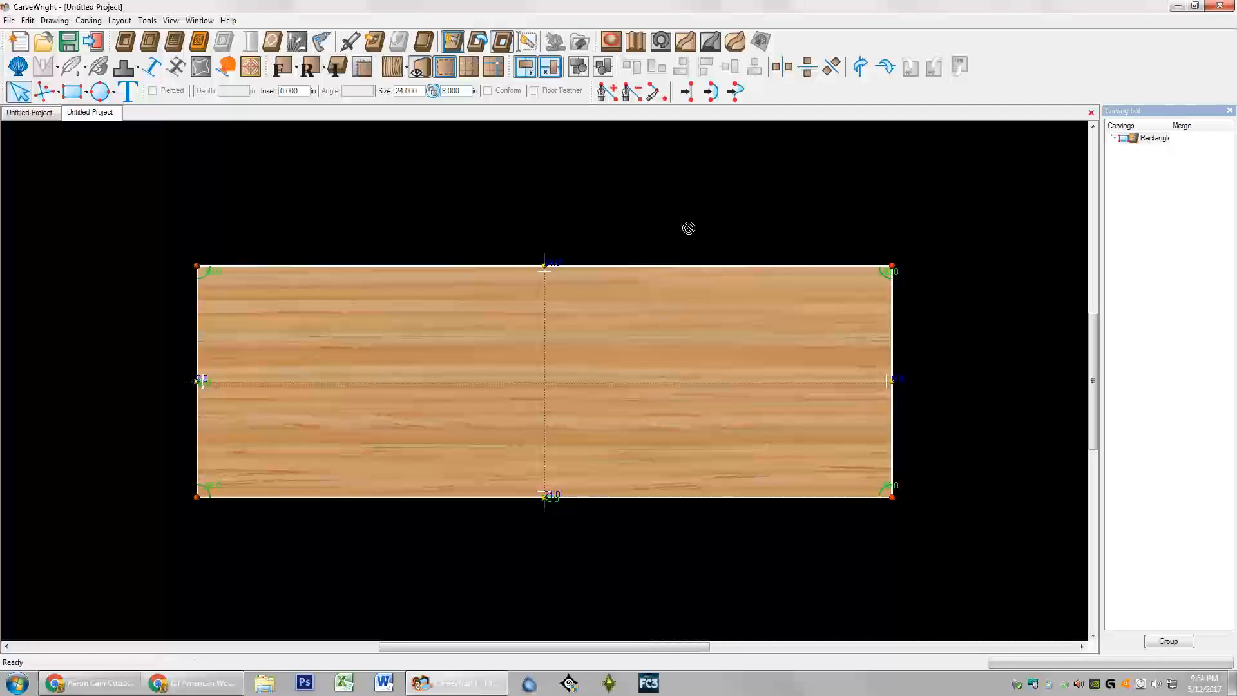
Step: Draw a second rectangle inside the cut-out piece and resize it to 22 by 6 inches
click(72, 91)
drag(219, 283, 655, 444)
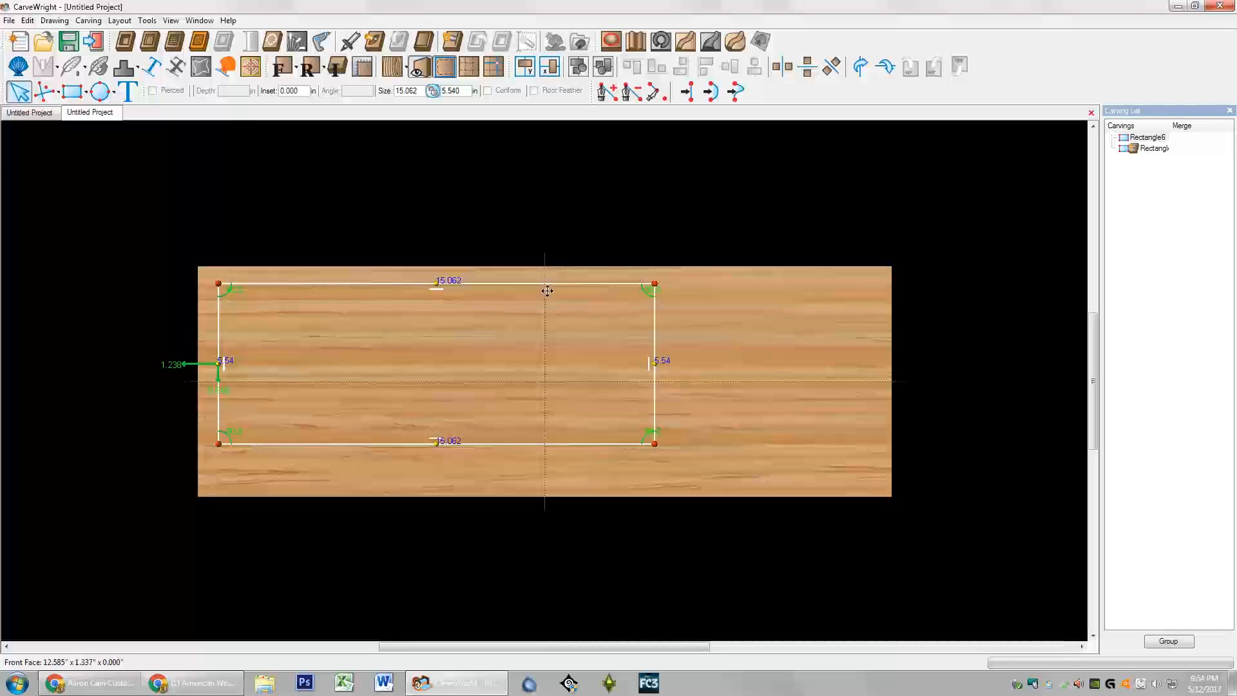
double_click(420, 91)
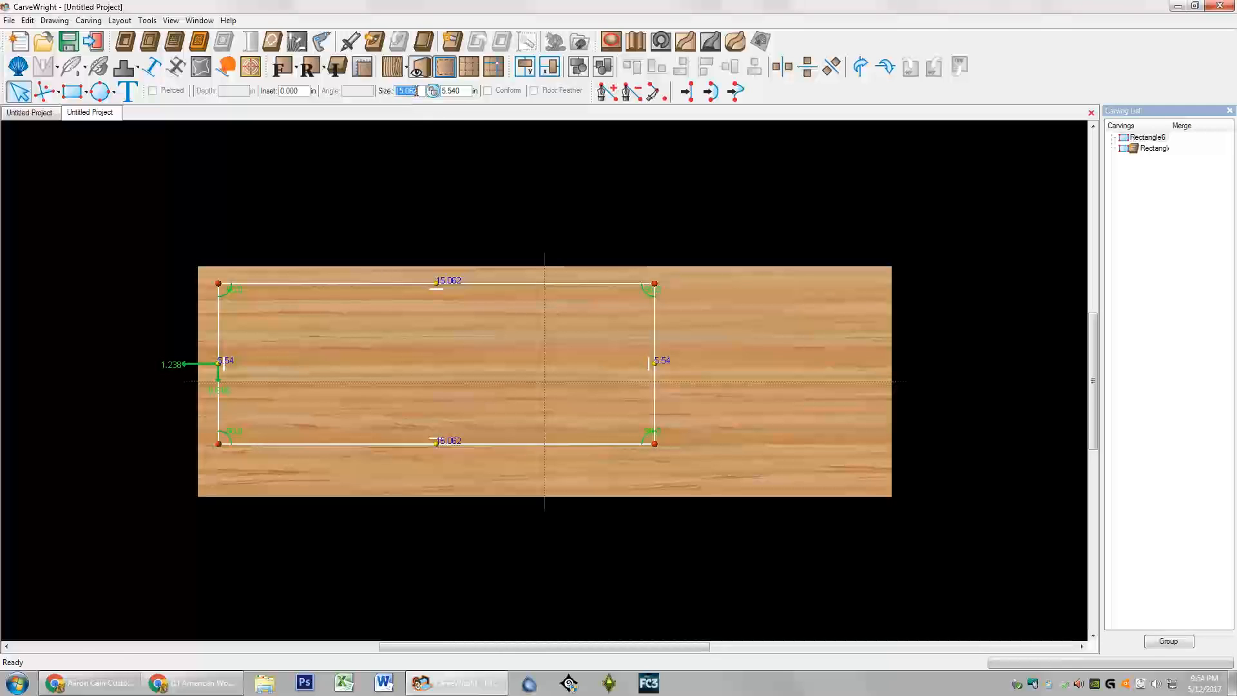
text(22)
key(Return)
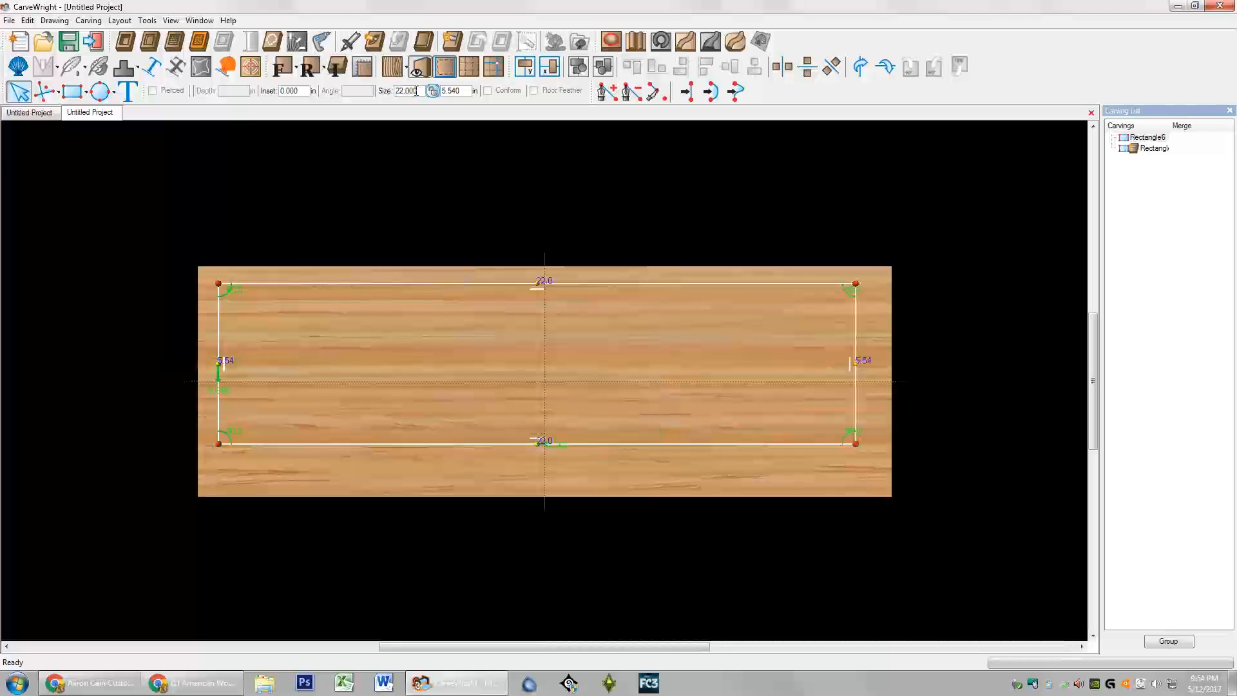
double_click(470, 86)
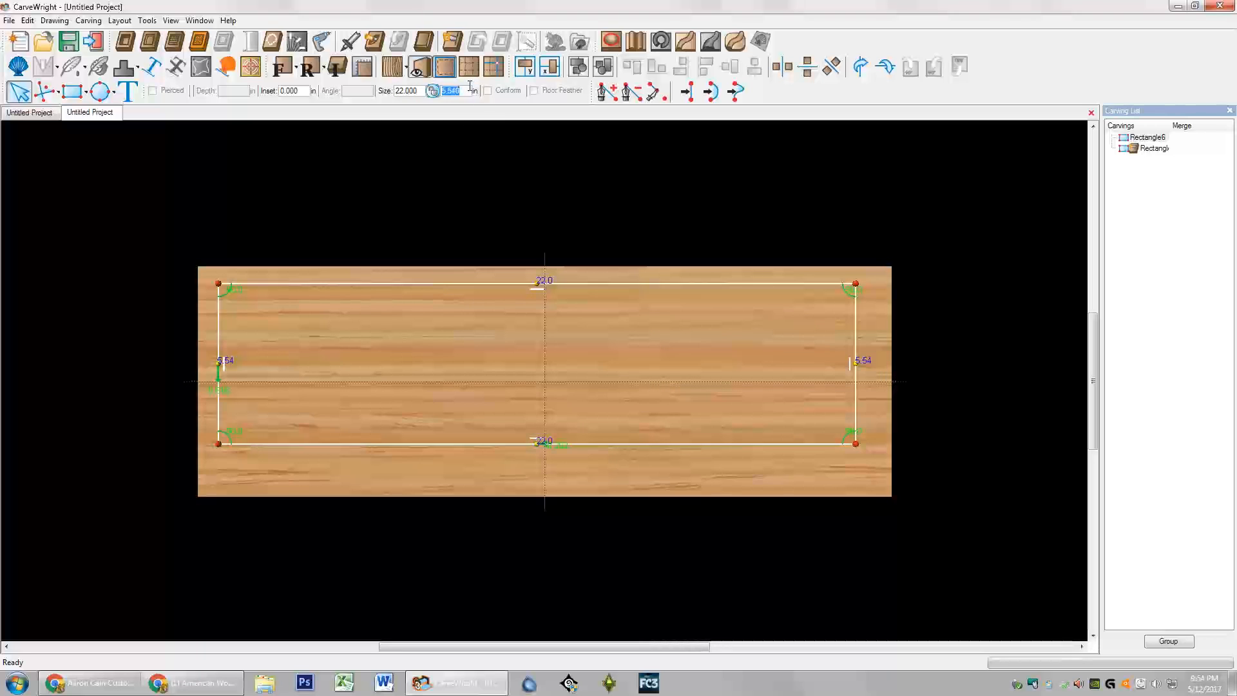
text(6)
key(Return)
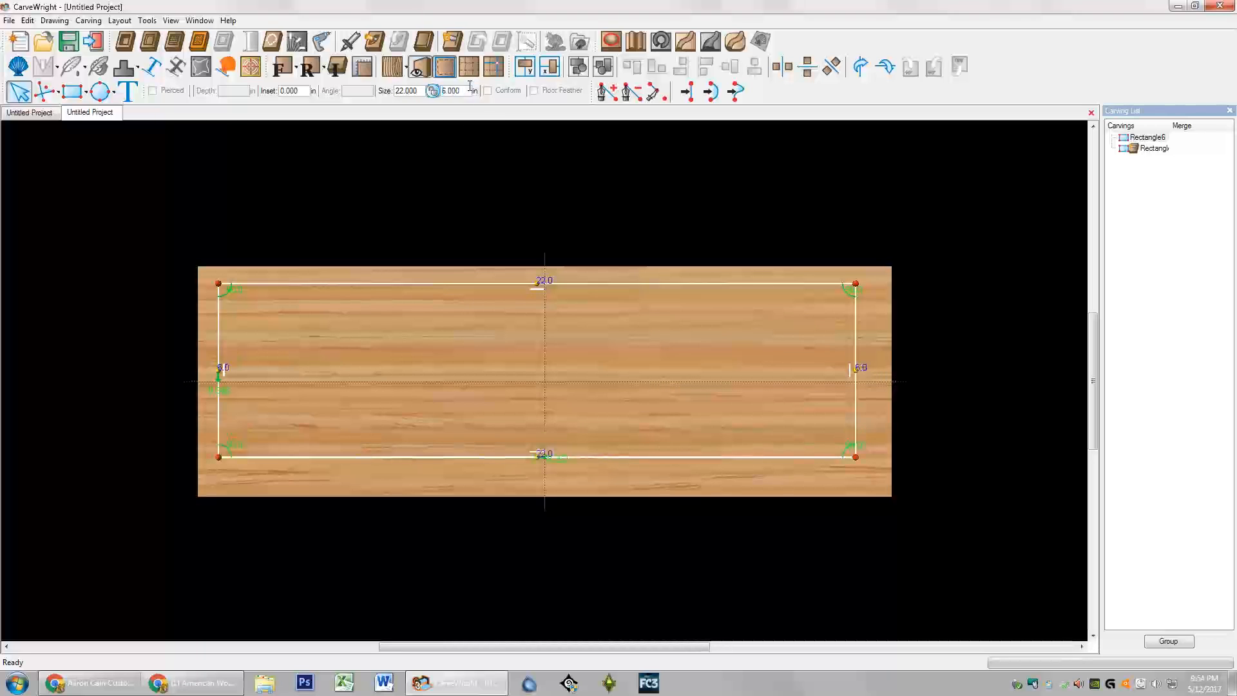
right_click(499, 347)
Step: Center the 22 x 6 rectangle both ways and make it a 0.300 in deep recessed carving
mouse_move(561, 358)
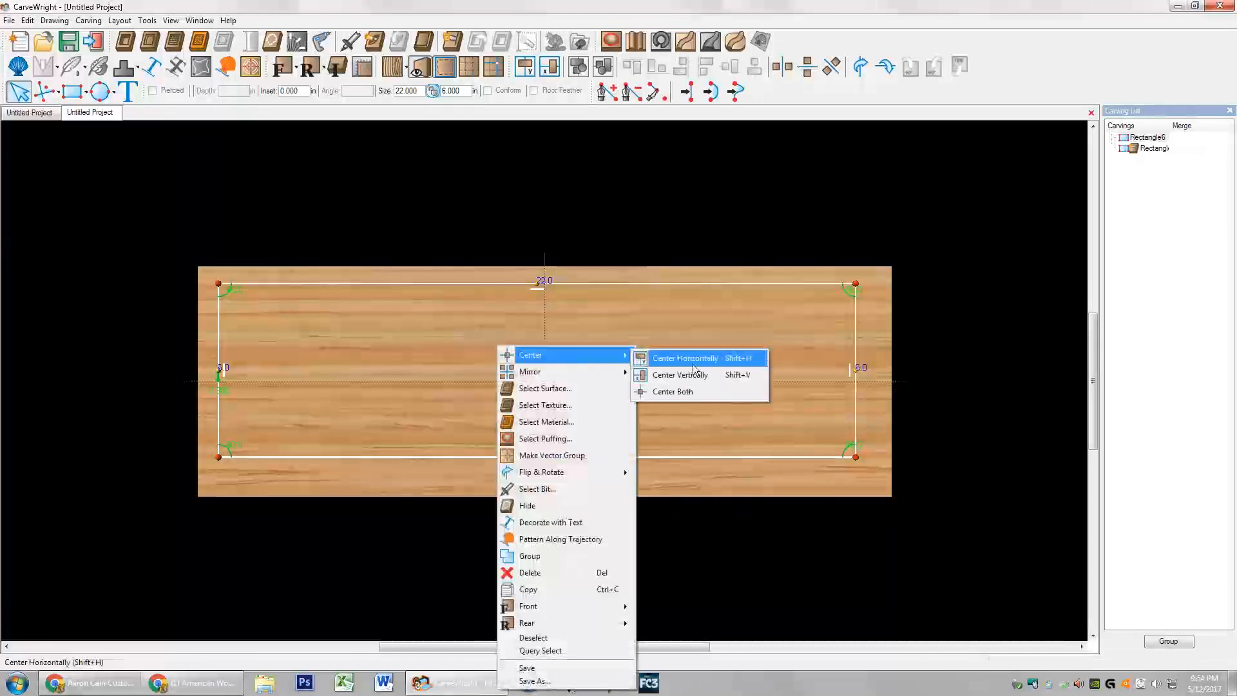
click(695, 384)
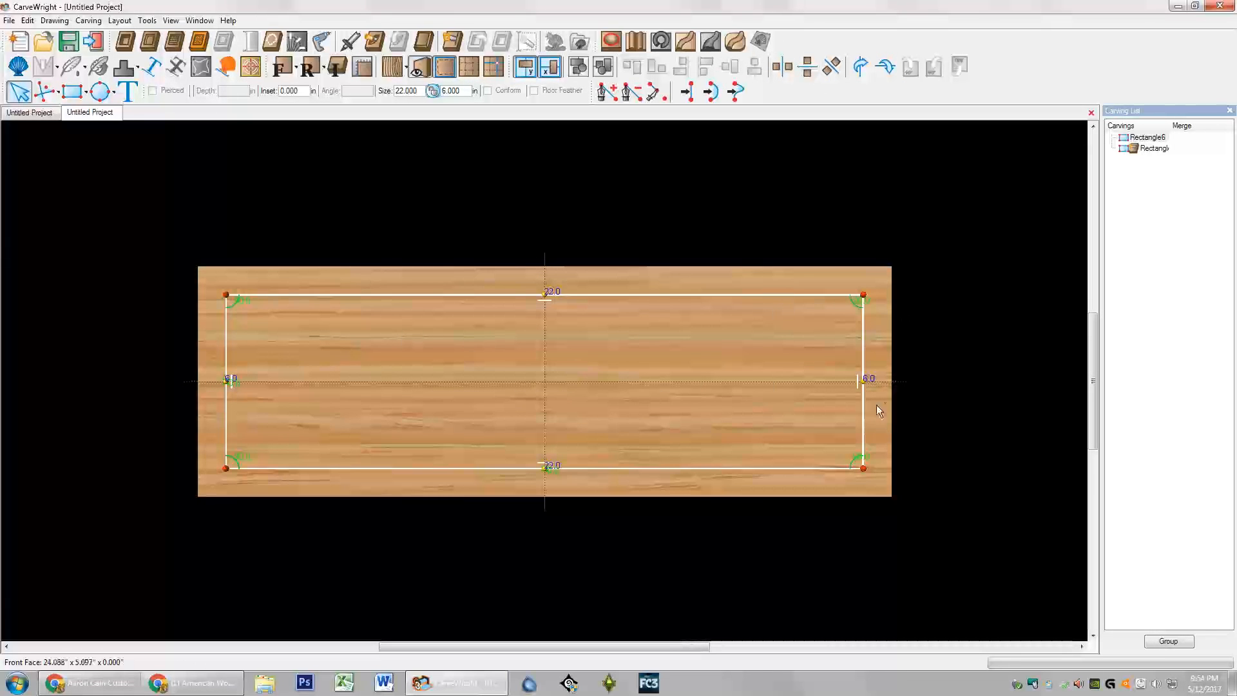
click(125, 41)
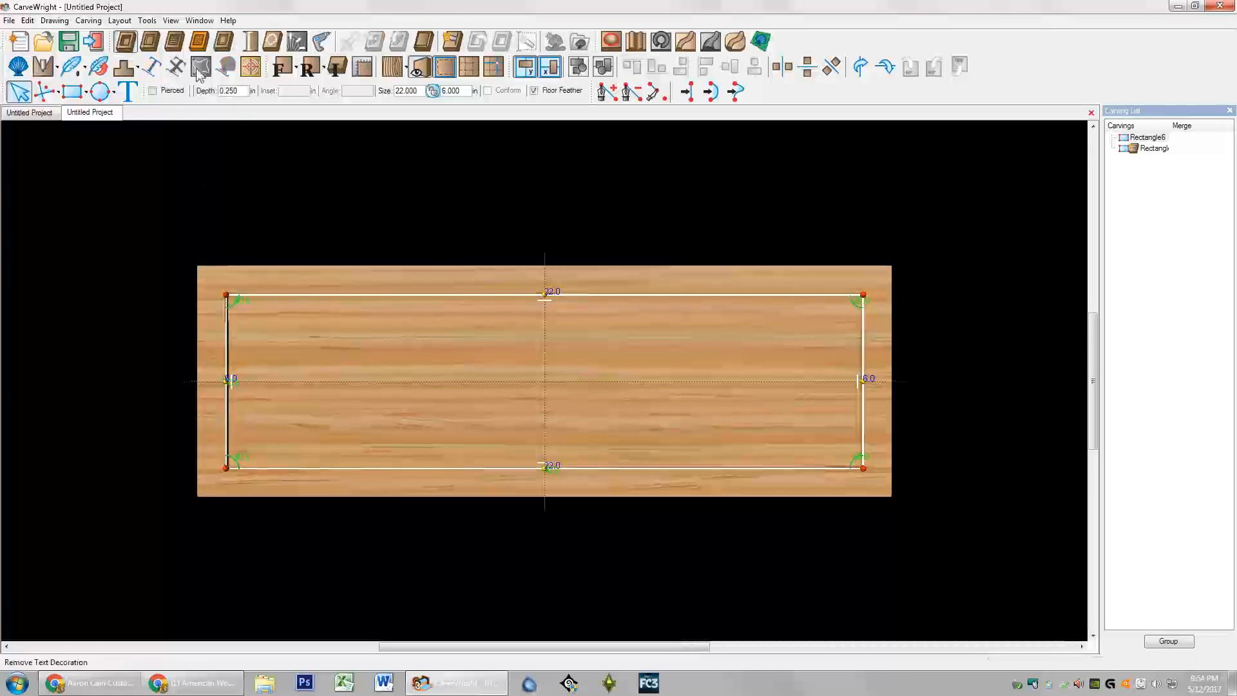
double_click(245, 91)
key(BackSpace)
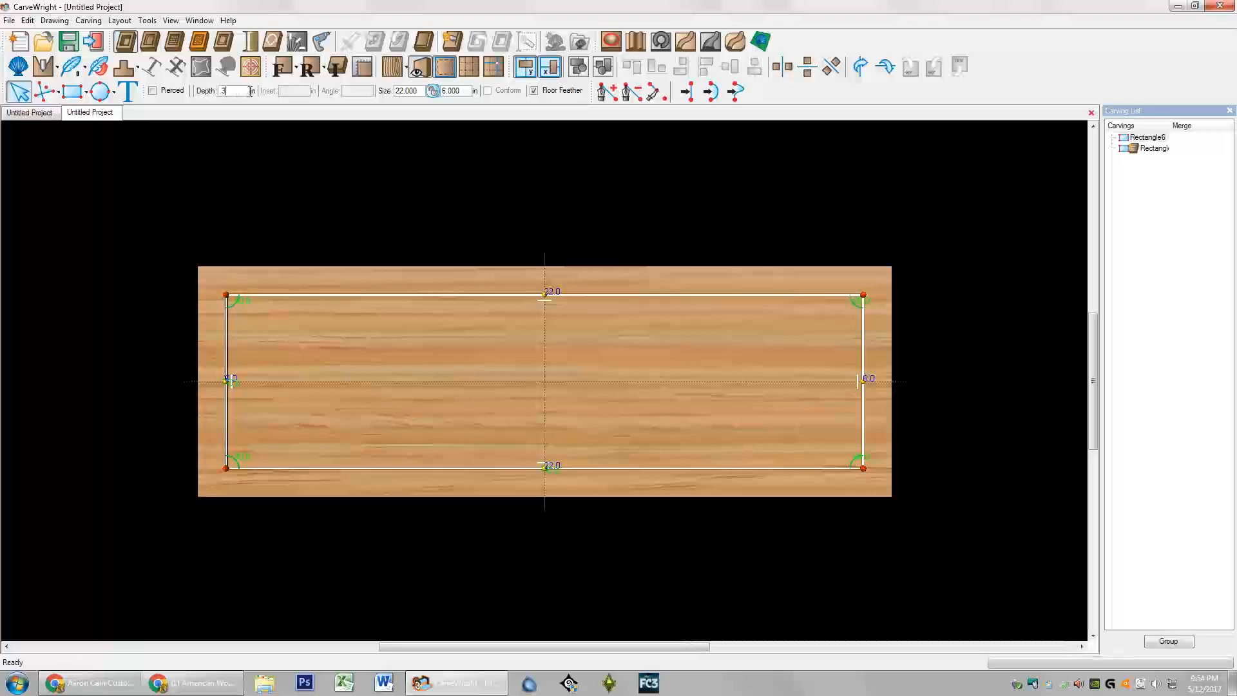
key(Return)
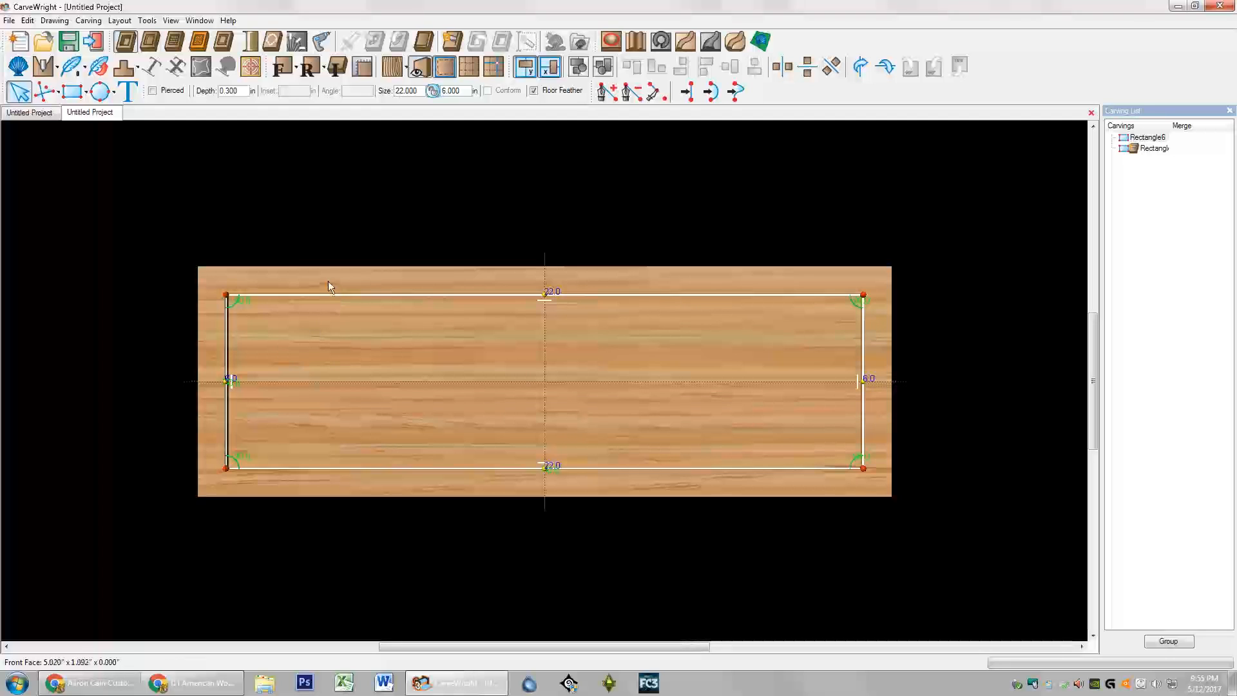
Step: Apply the Weathered Wood material to the recessed panel after cancelling a first attempt
click(198, 41)
scroll(446, 319, down, 1)
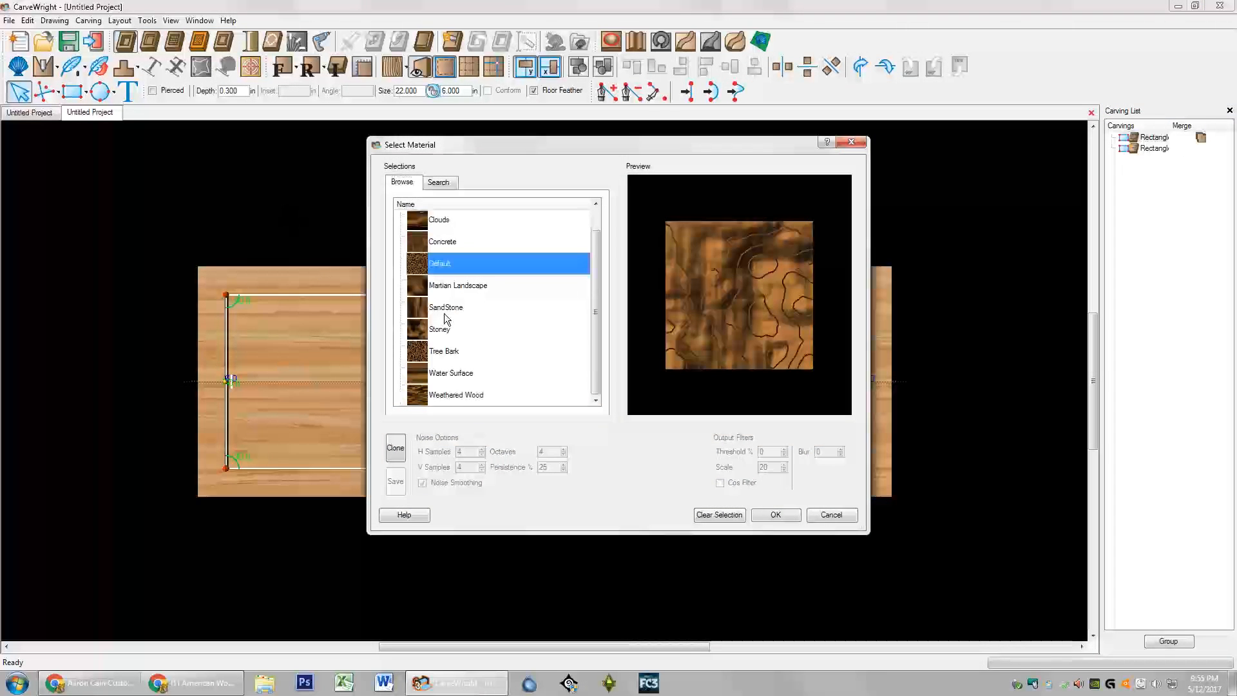
click(470, 393)
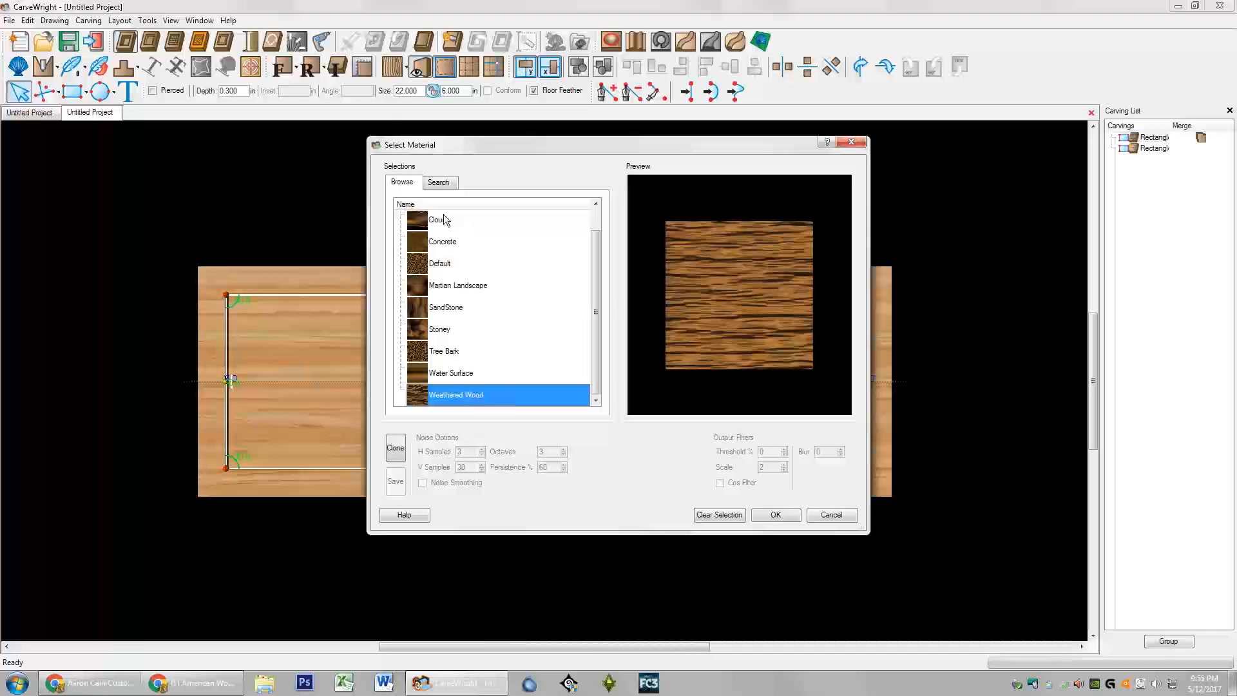
click(831, 515)
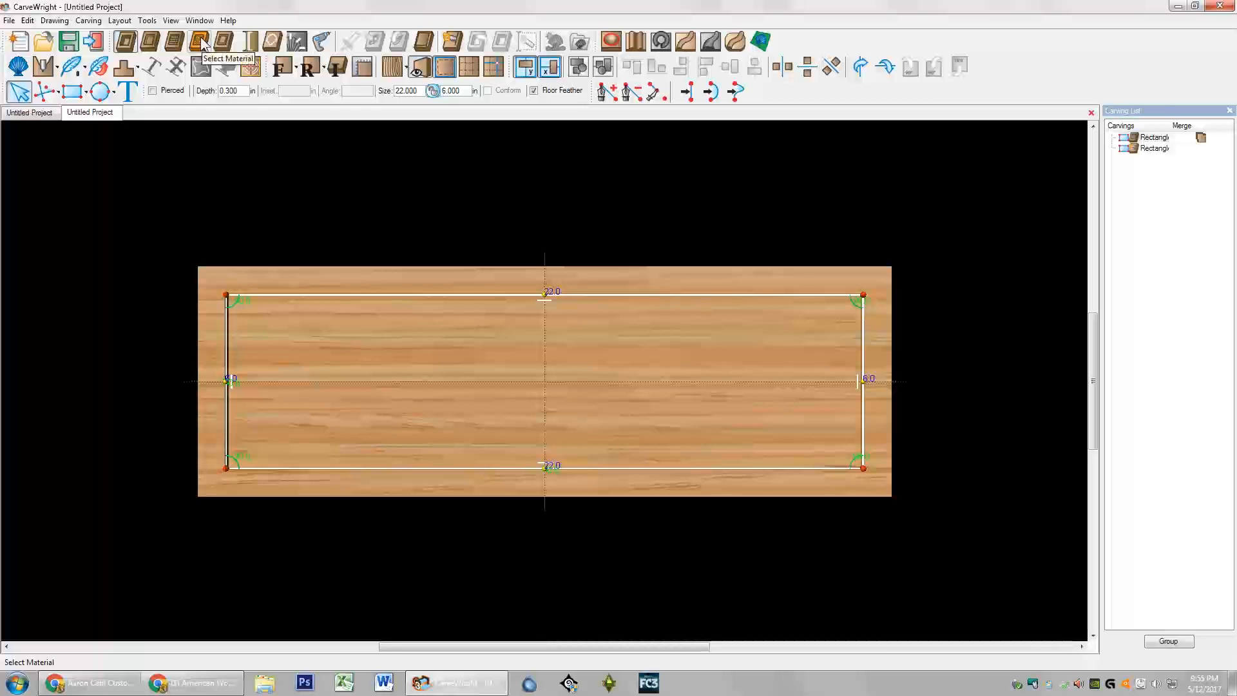
click(202, 44)
scroll(497, 351, down, 1)
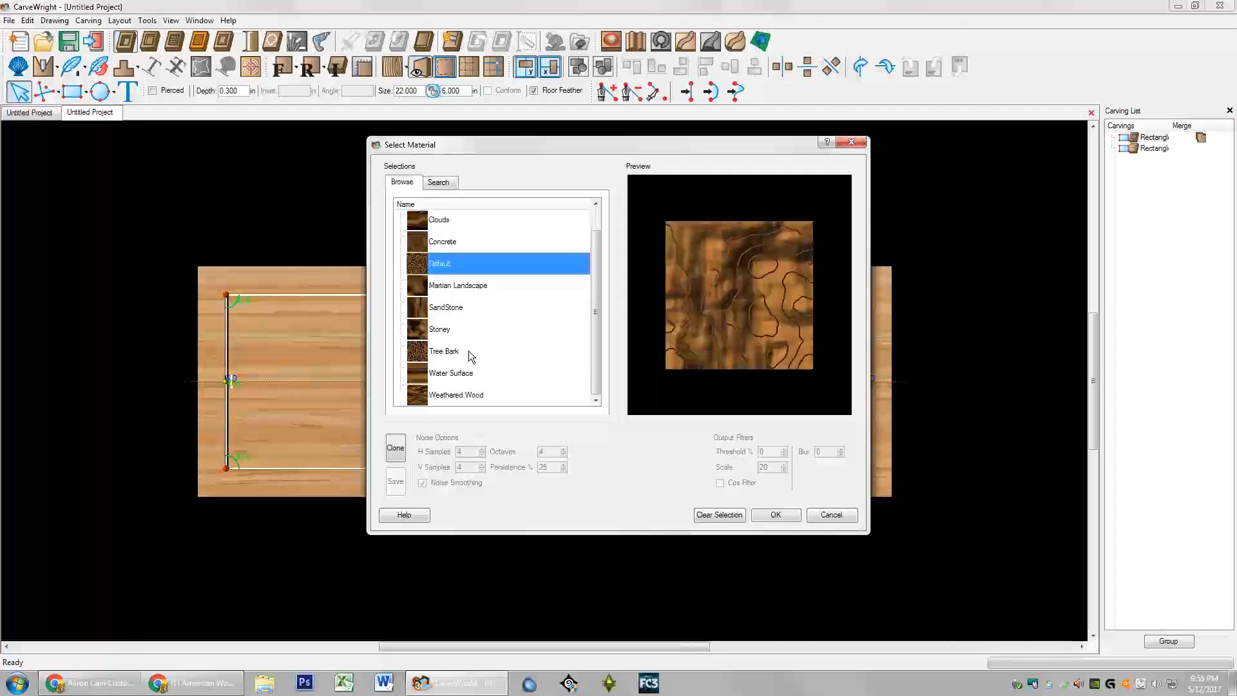
click(461, 395)
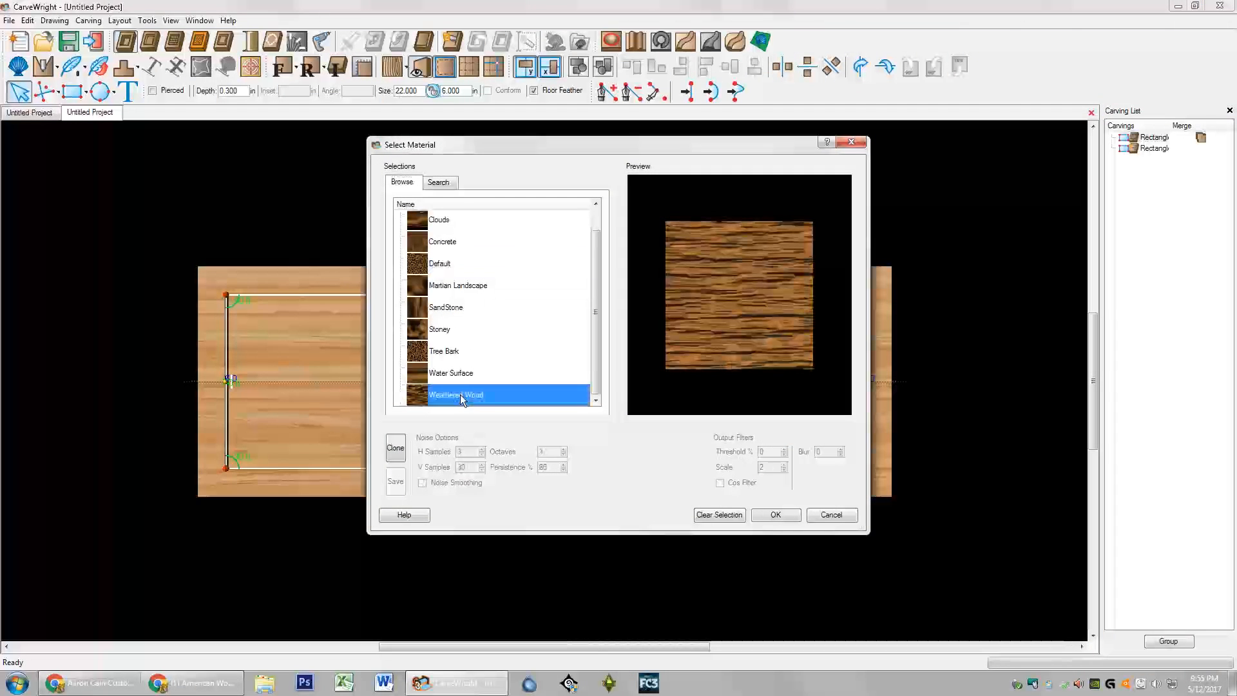
click(781, 515)
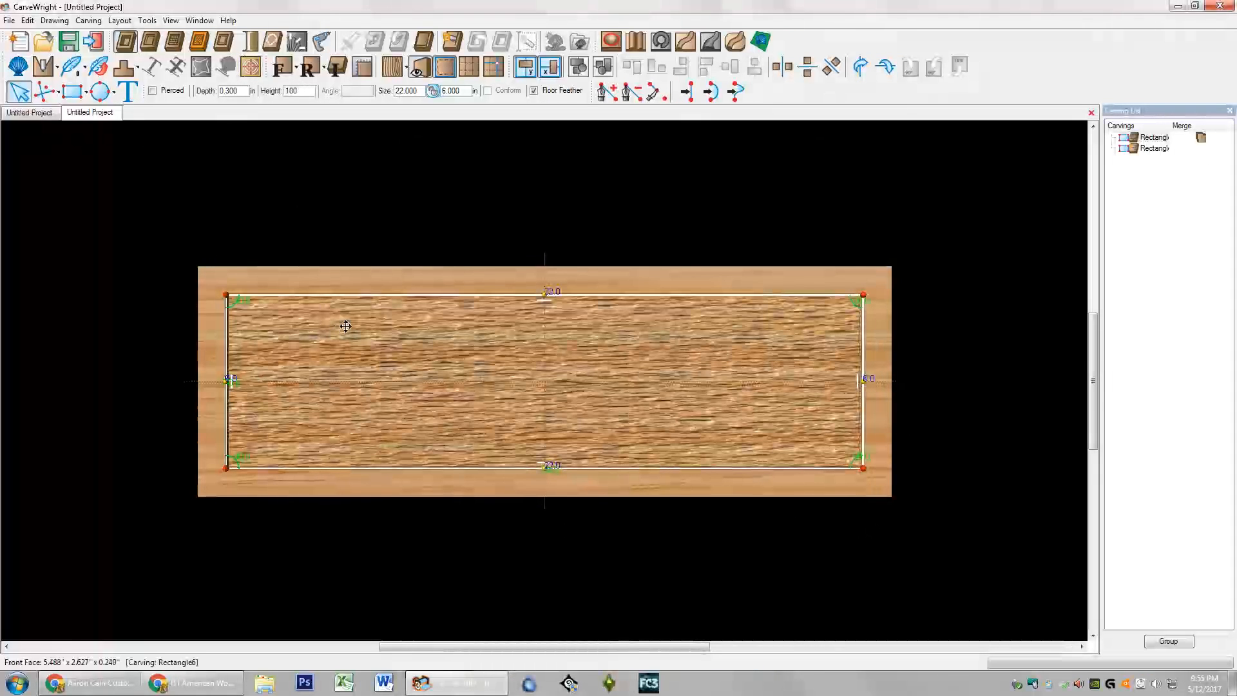
Step: Set the Weathered Wood material height to 24
double_click(313, 90)
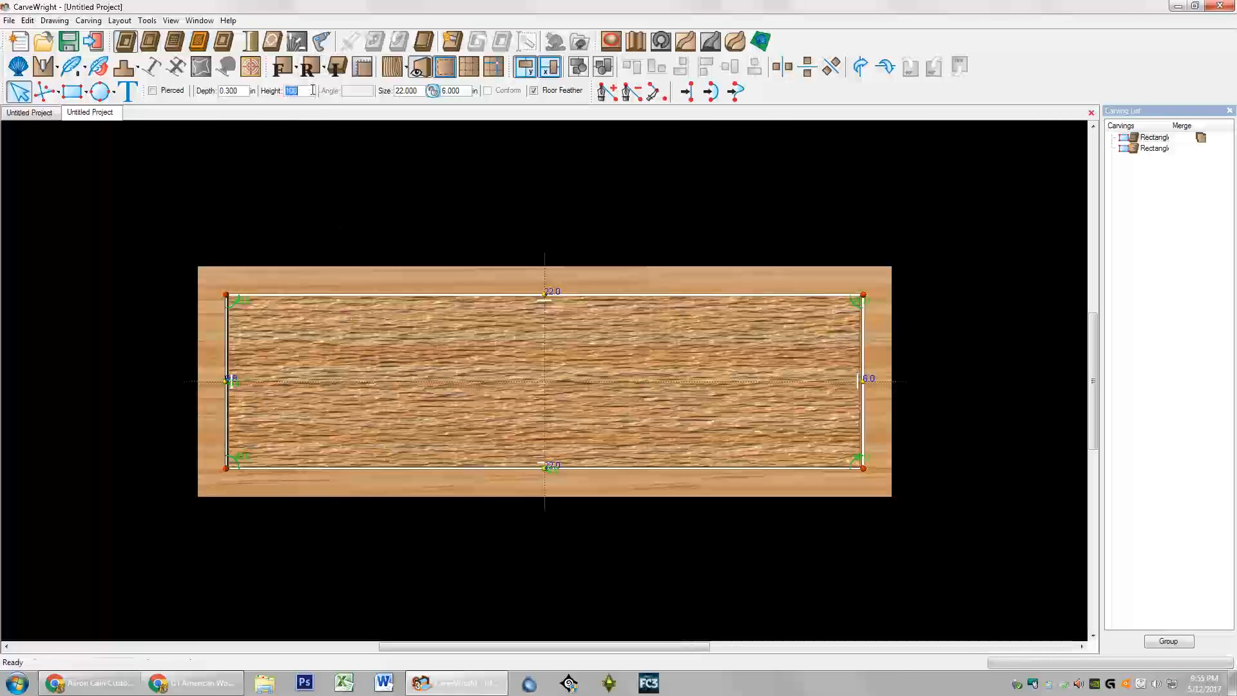
text(24)
key(Return)
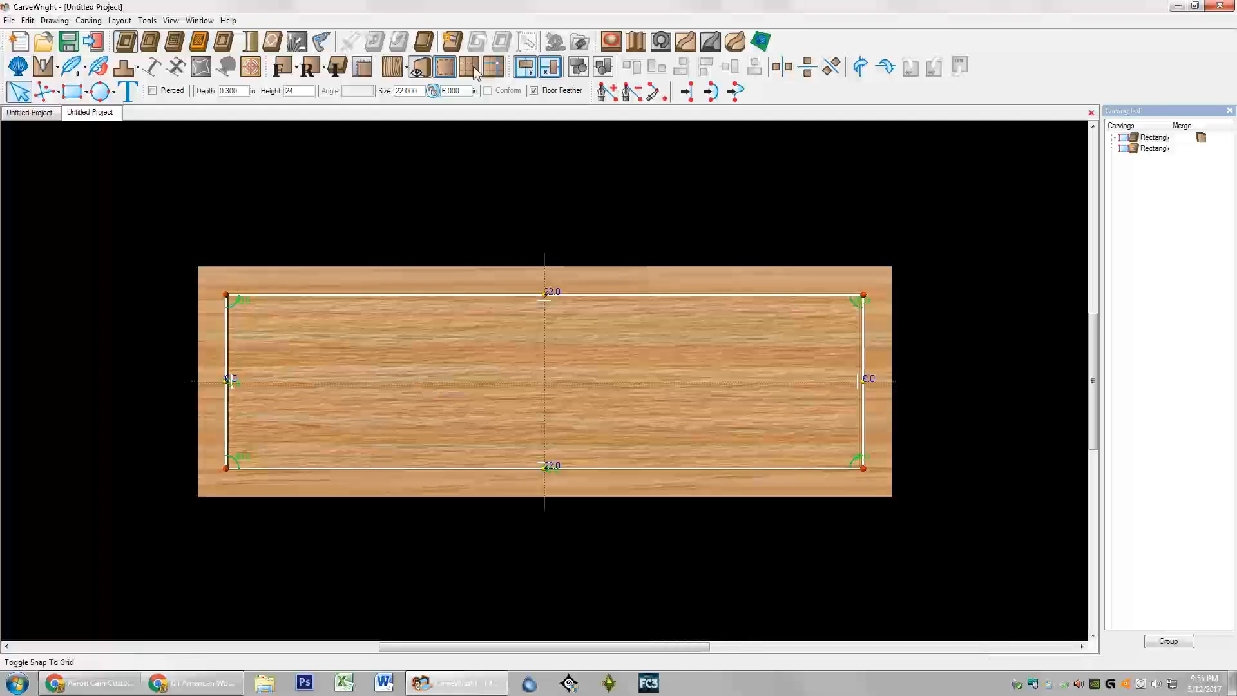
Step: Set the board texture to None and inspect the plain recessed panel from front view
click(407, 68)
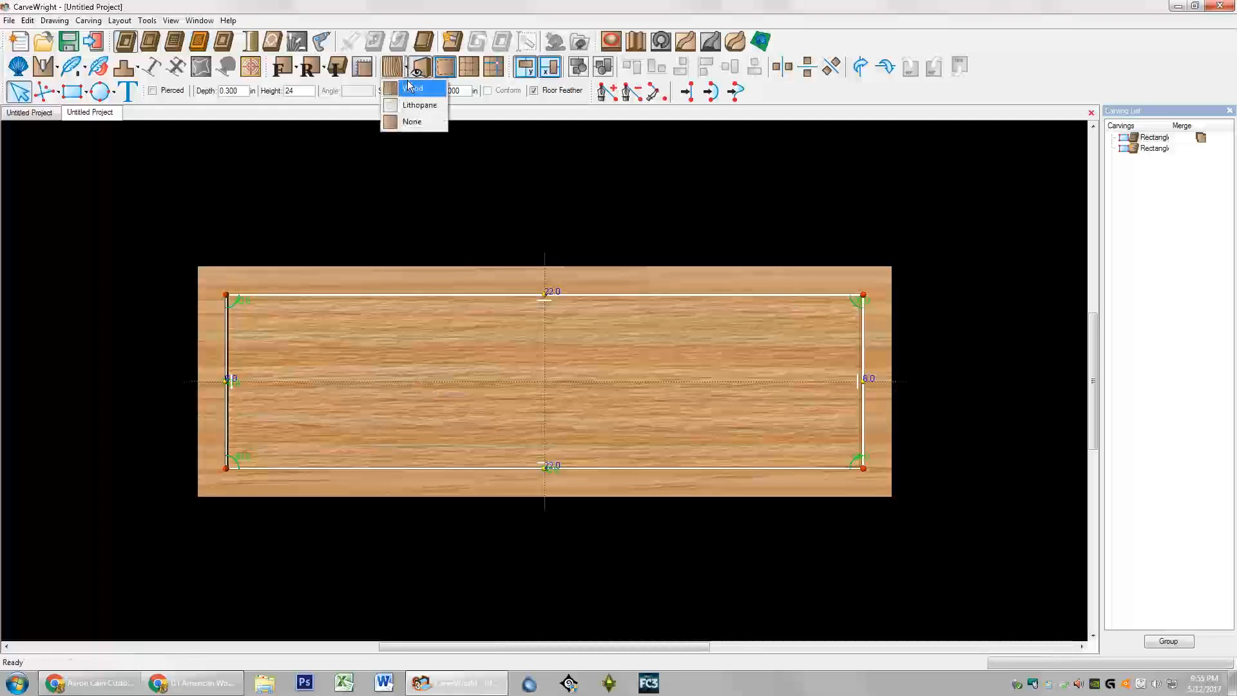
click(411, 121)
right_drag(367, 243, 321, 209)
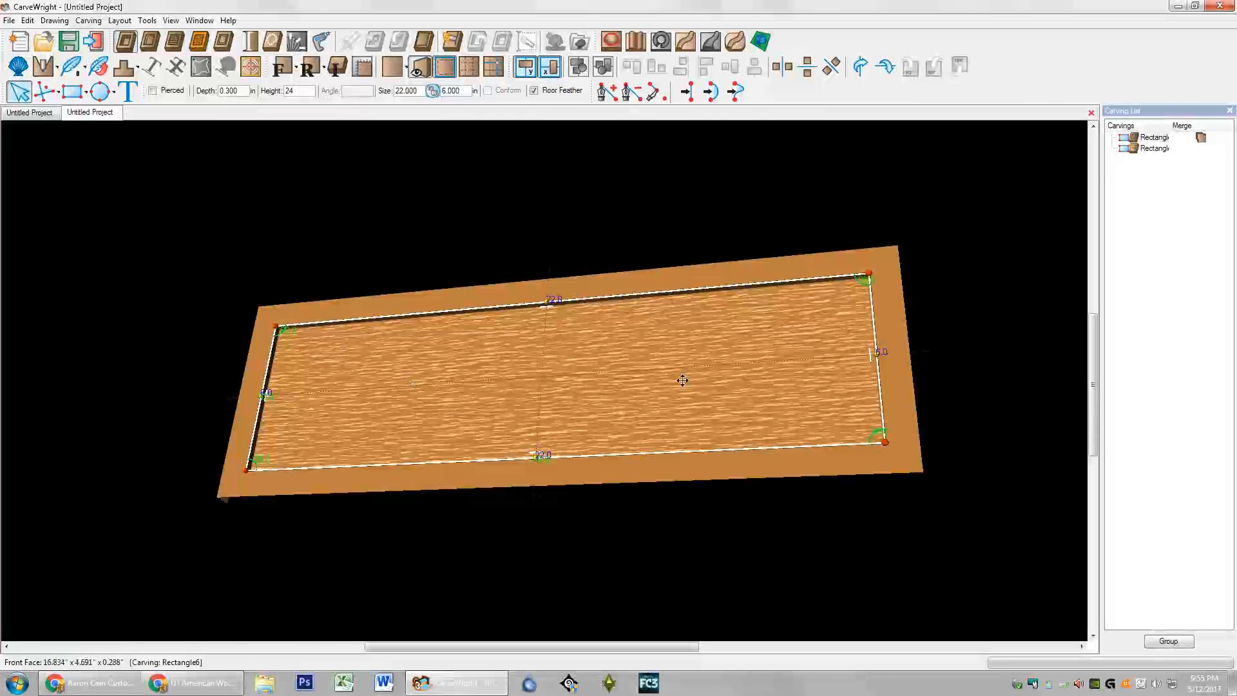
right_drag(509, 378, 505, 420)
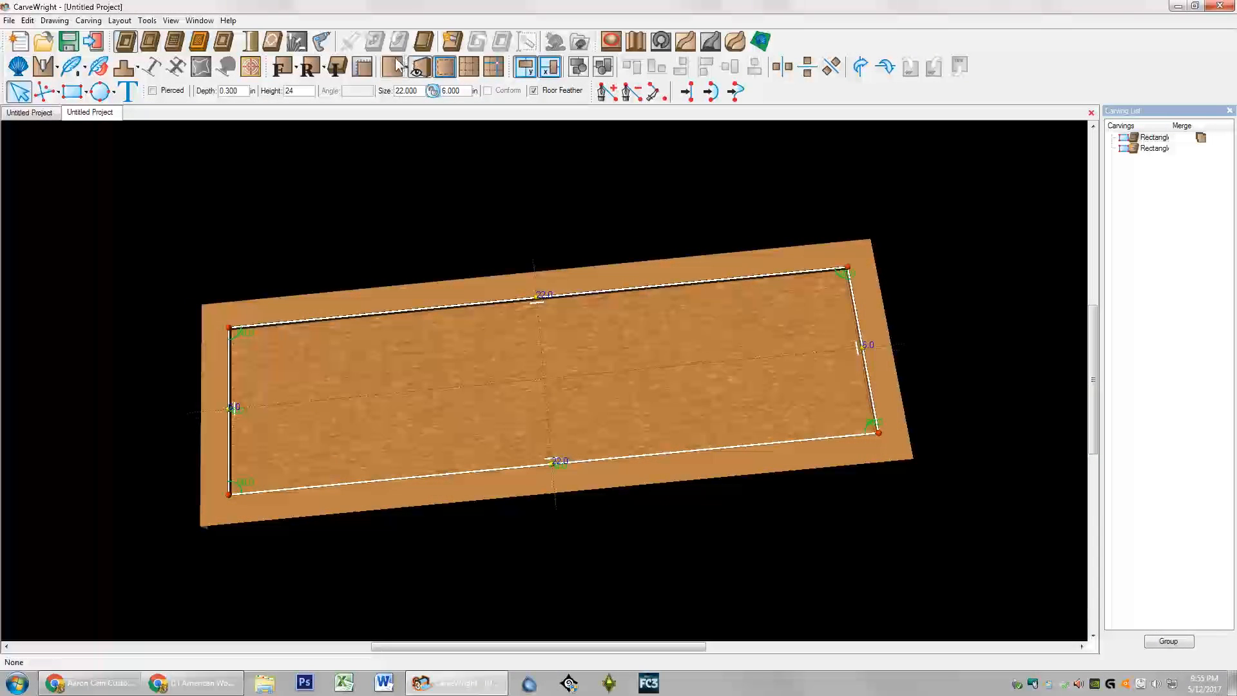
click(284, 67)
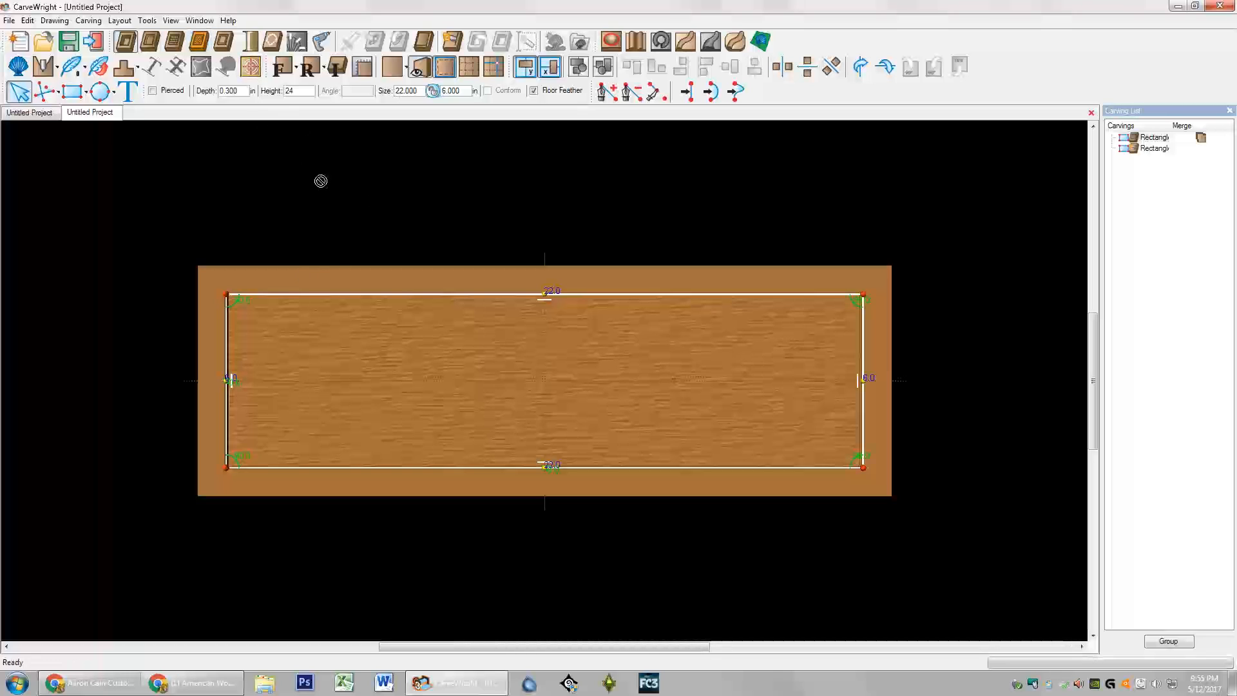
click(430, 228)
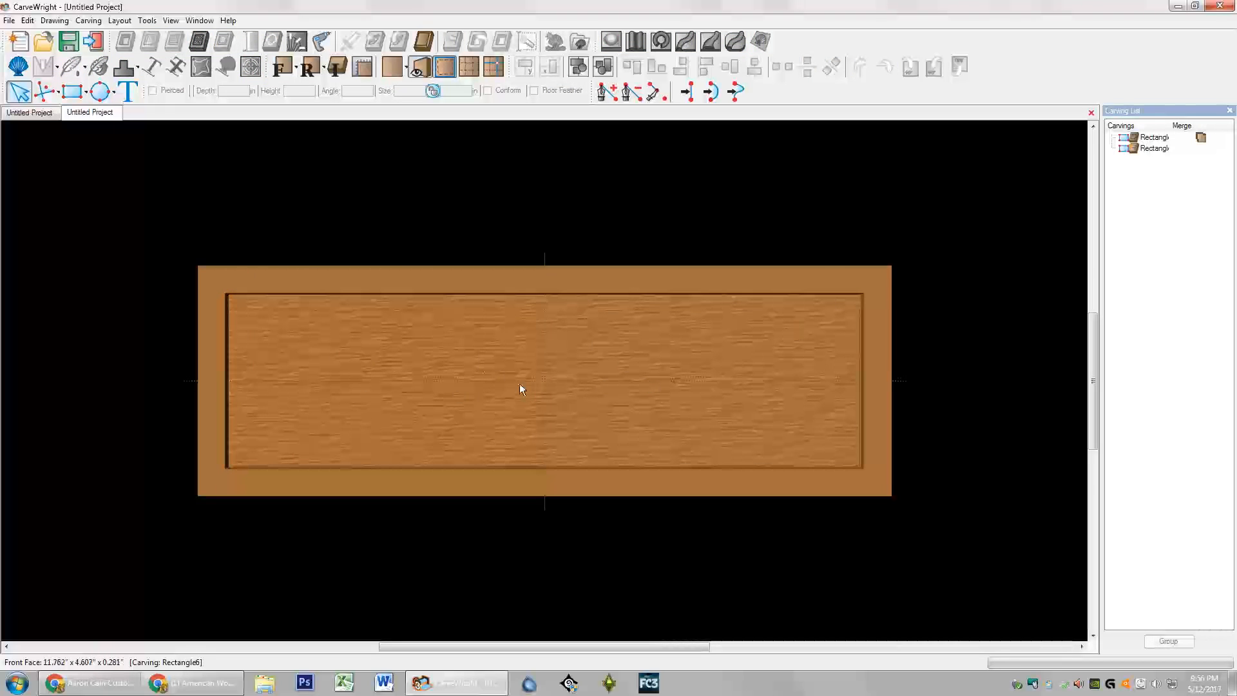
click(129, 92)
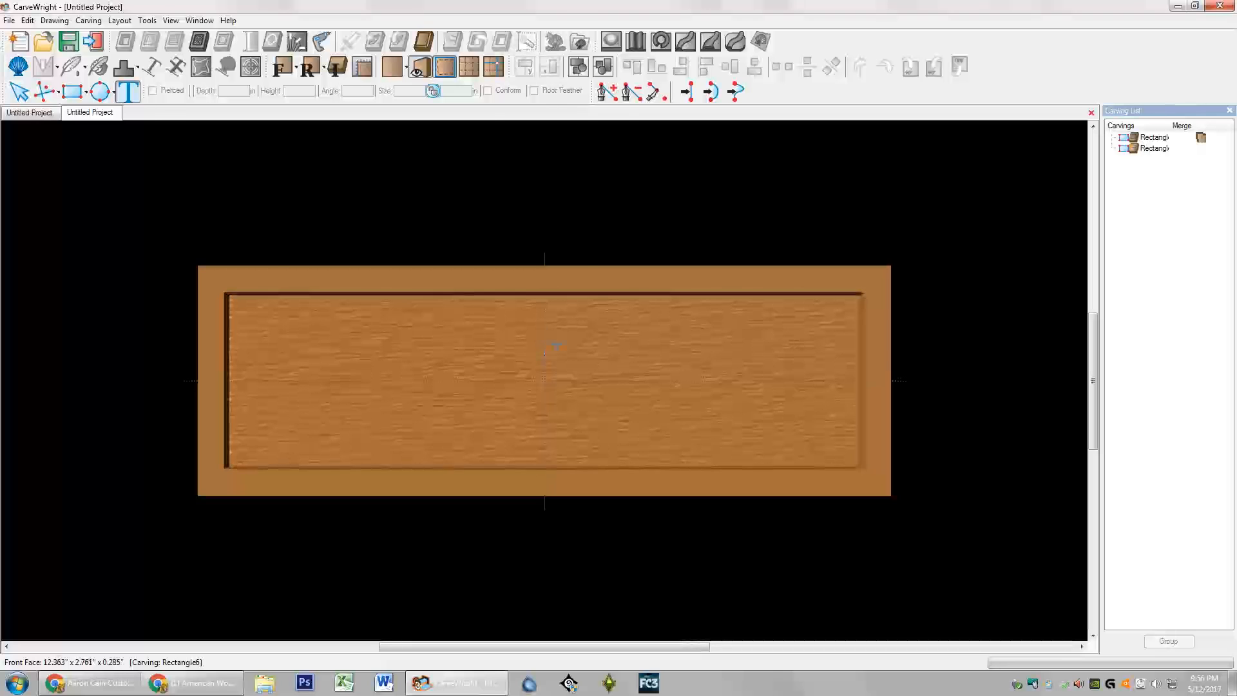
Step: Place a new text block on the panel reading JONES
click(551, 338)
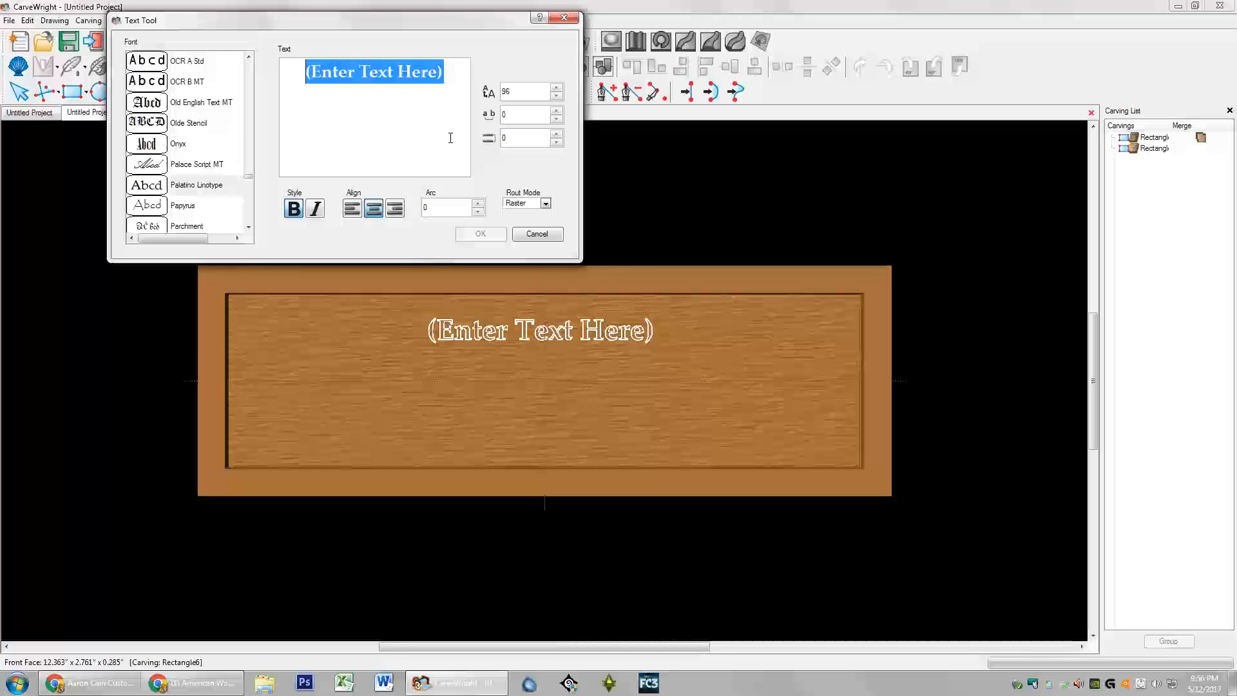
text(JONES)
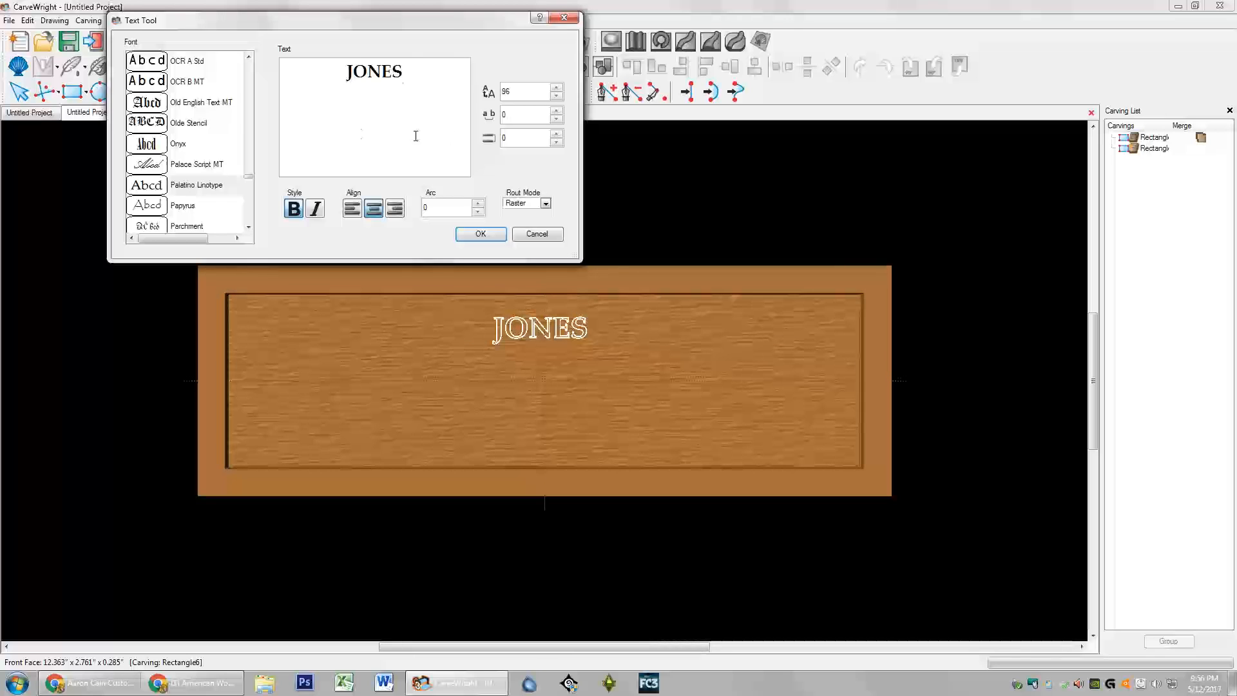
drag(248, 181, 251, 103)
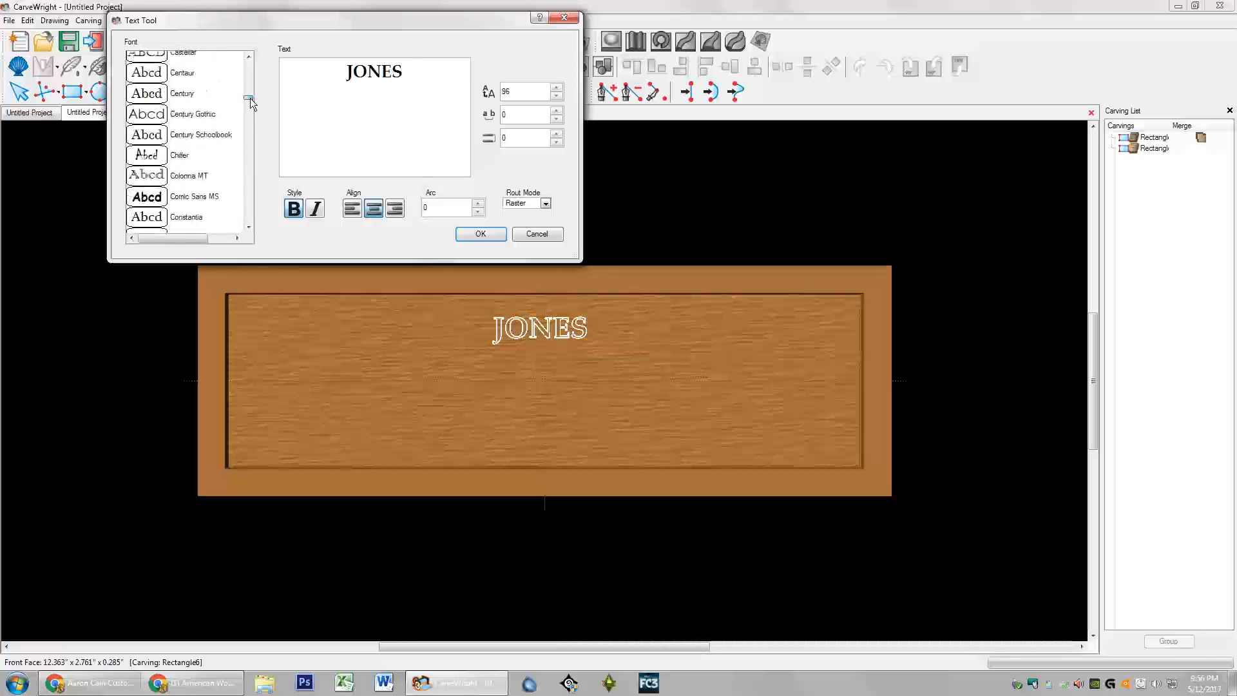
Step: Try Copperplate Gothic Bold, then Corbel, and finally Courier New as the JONES font
scroll(227, 160, down, 2)
scroll(222, 164, down, 1)
click(206, 164)
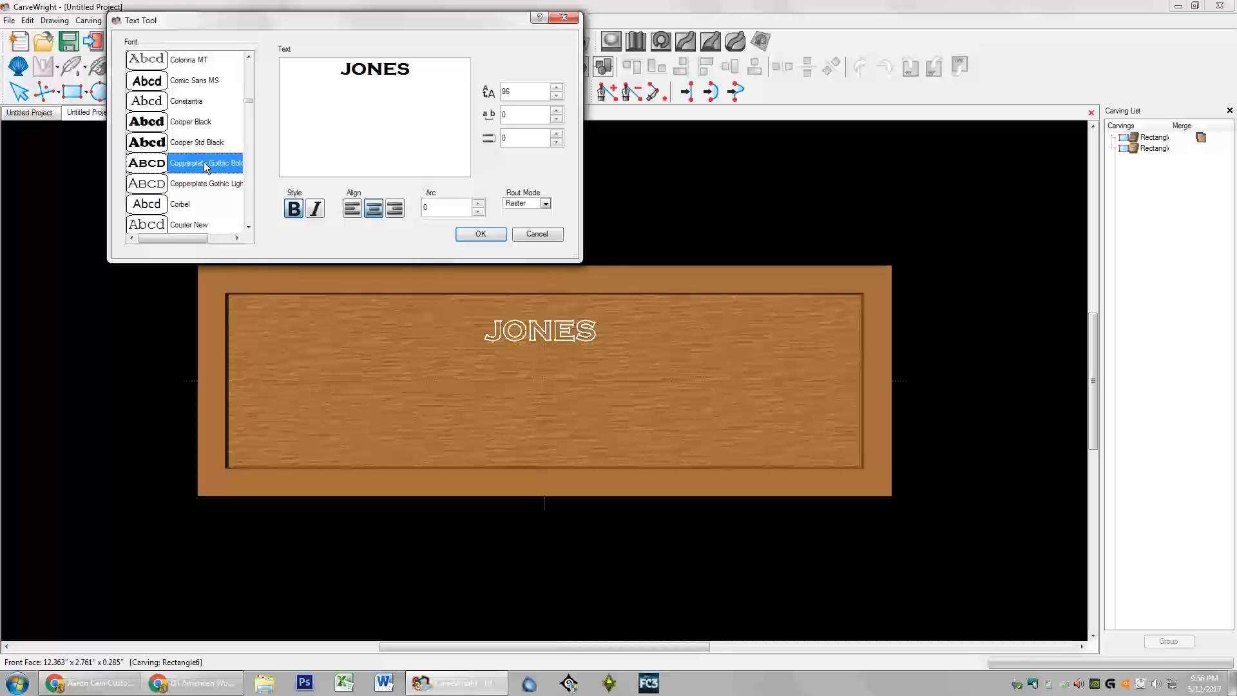
click(158, 204)
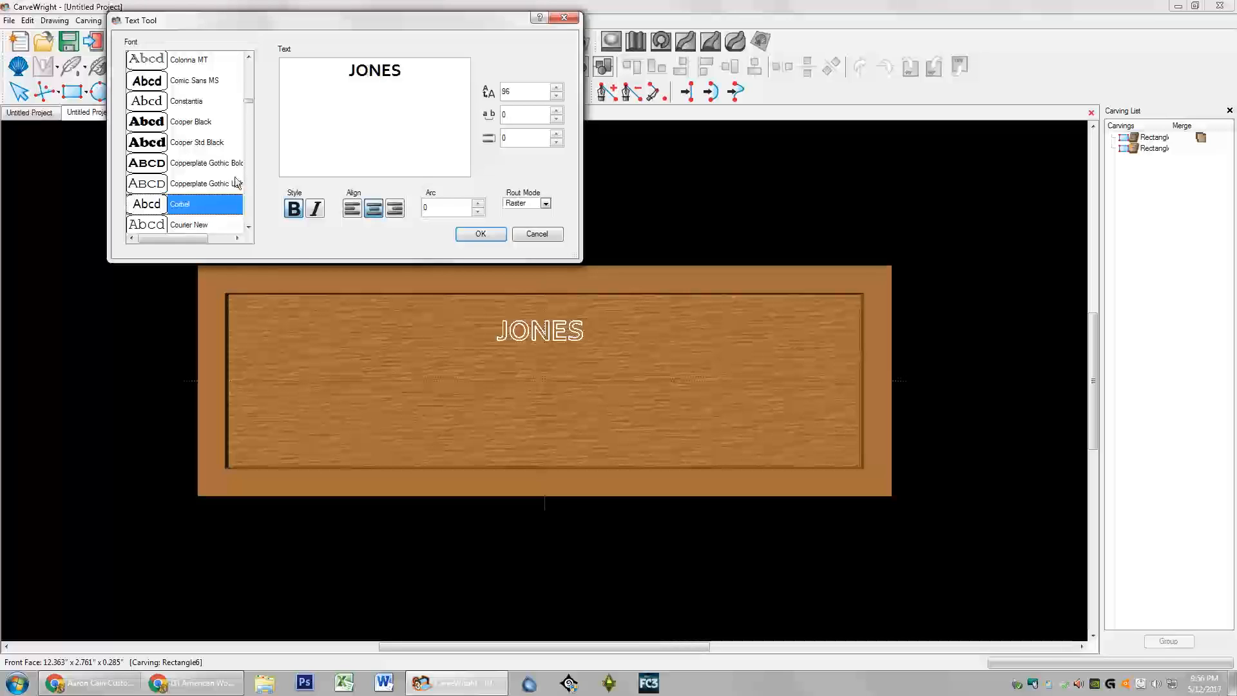
scroll(196, 208, down, 1)
scroll(188, 187, down, 1)
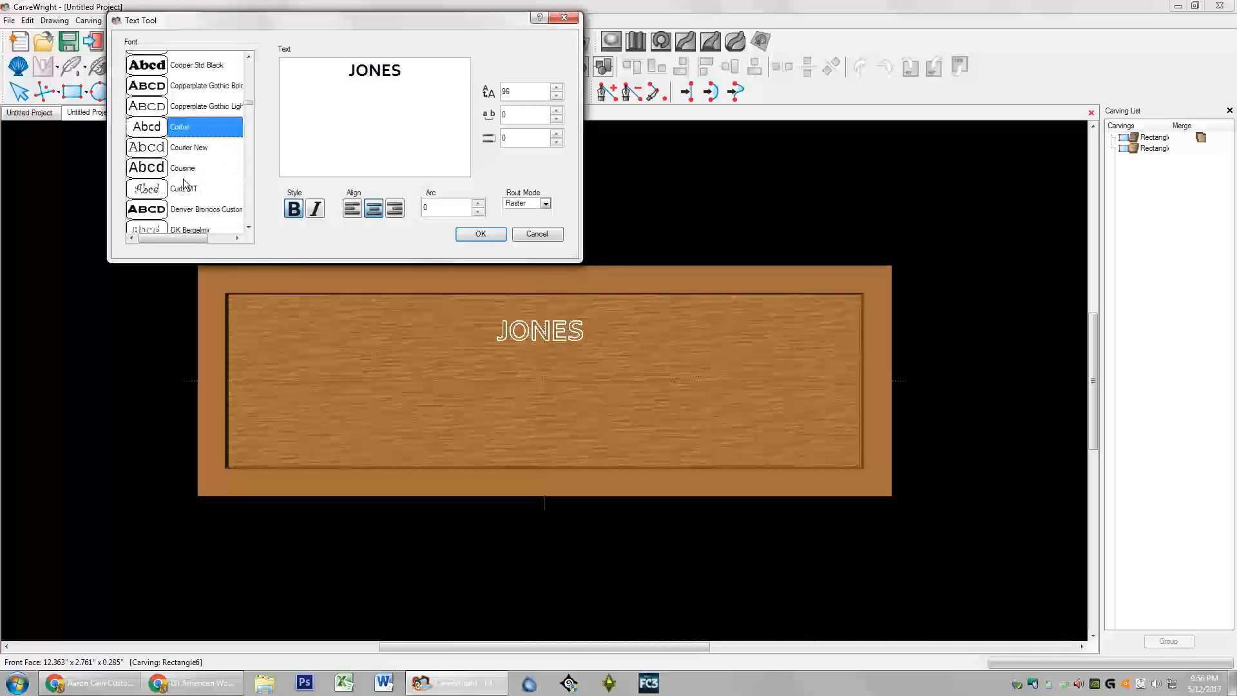
click(152, 151)
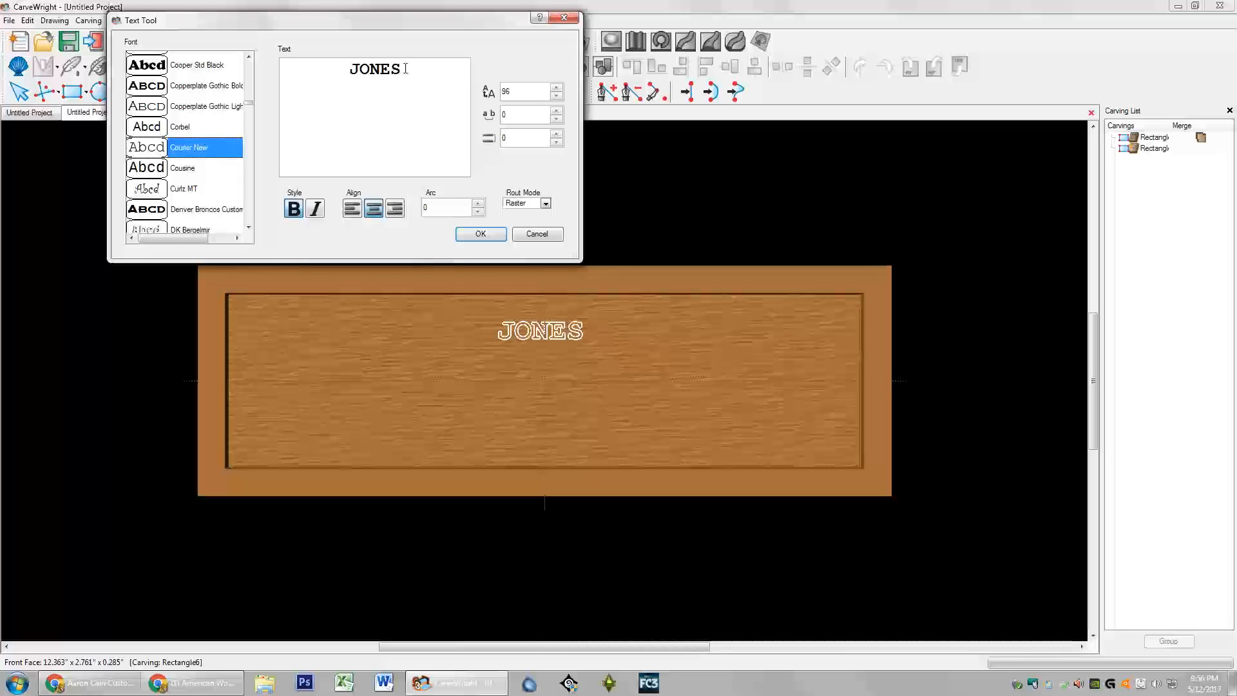
Step: Set JONES in Copperplate Gothic Bold at font size 360 and apply the text
click(156, 91)
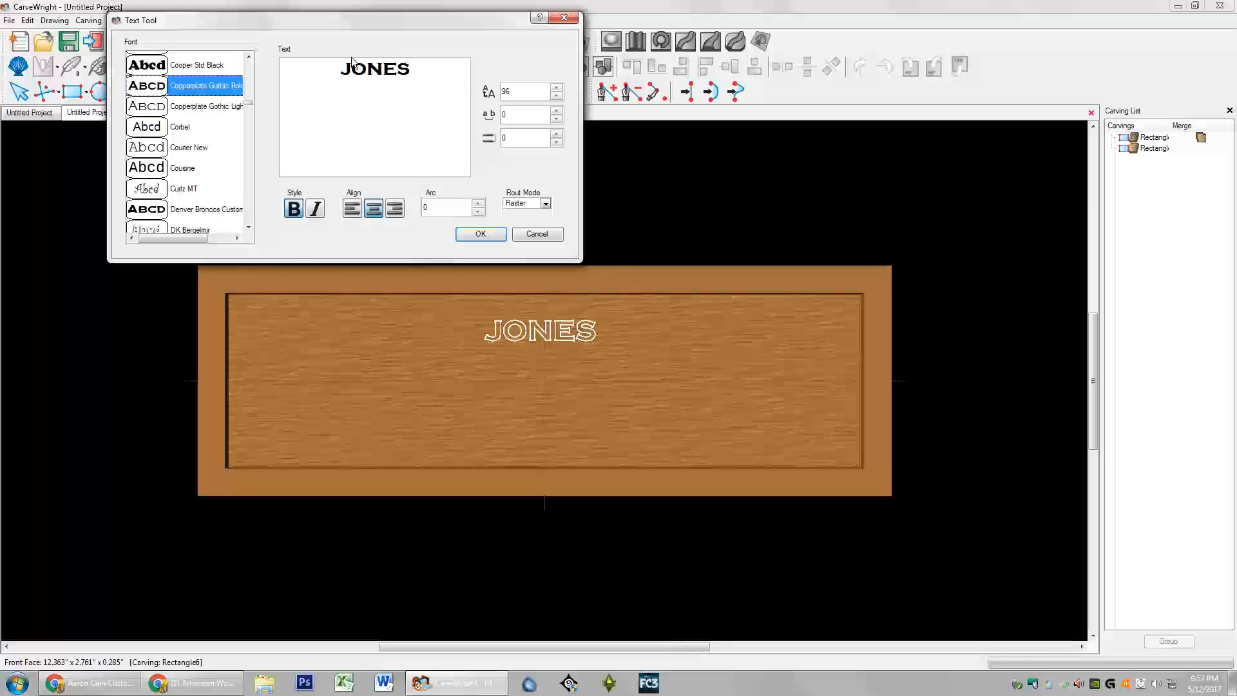
drag(335, 70, 492, 69)
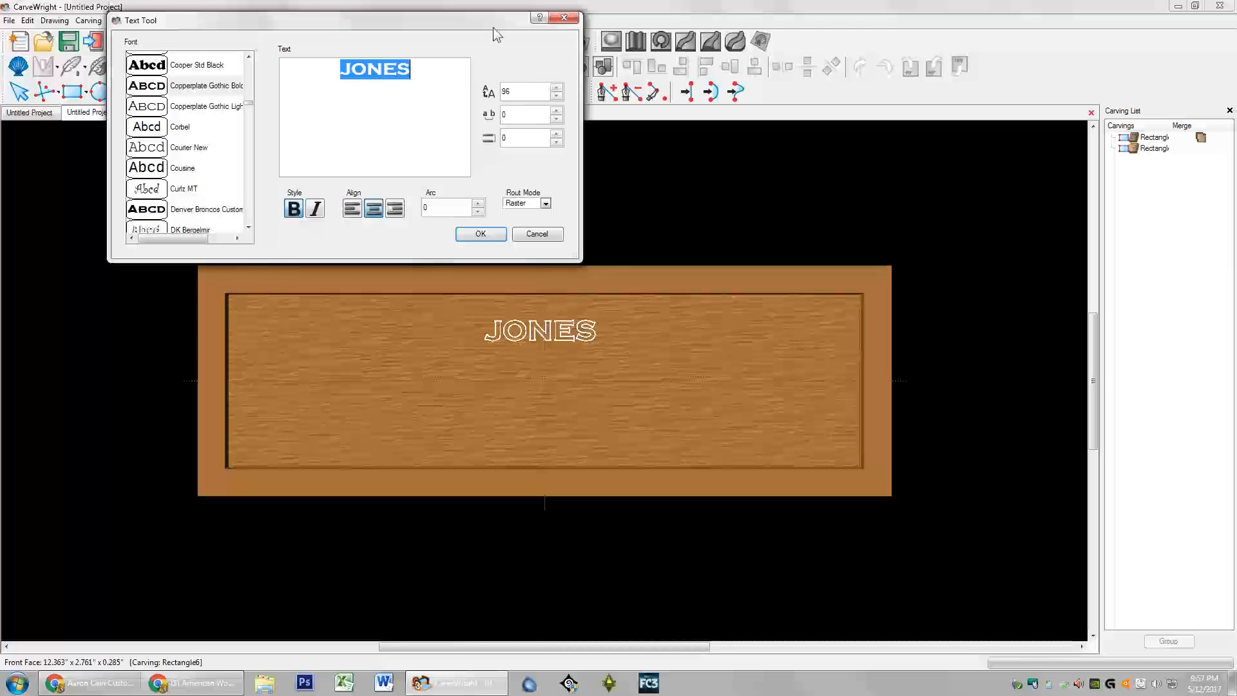
drag(496, 21, 488, 243)
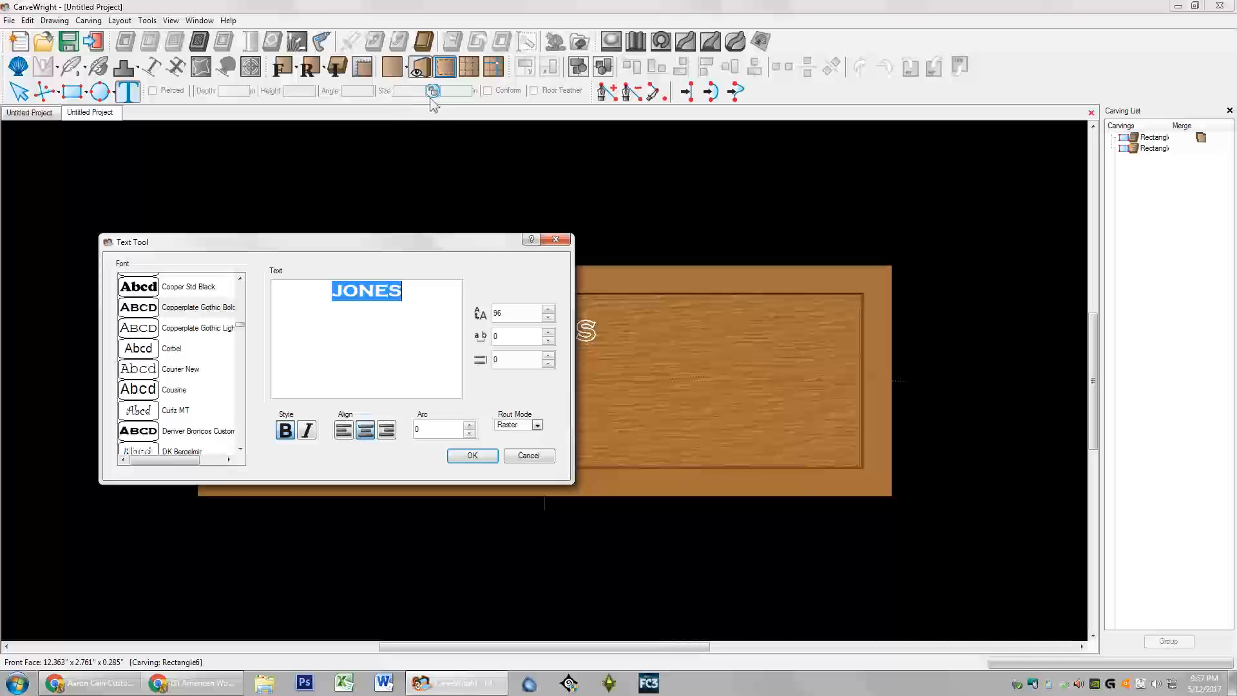
drag(439, 239, 429, 20)
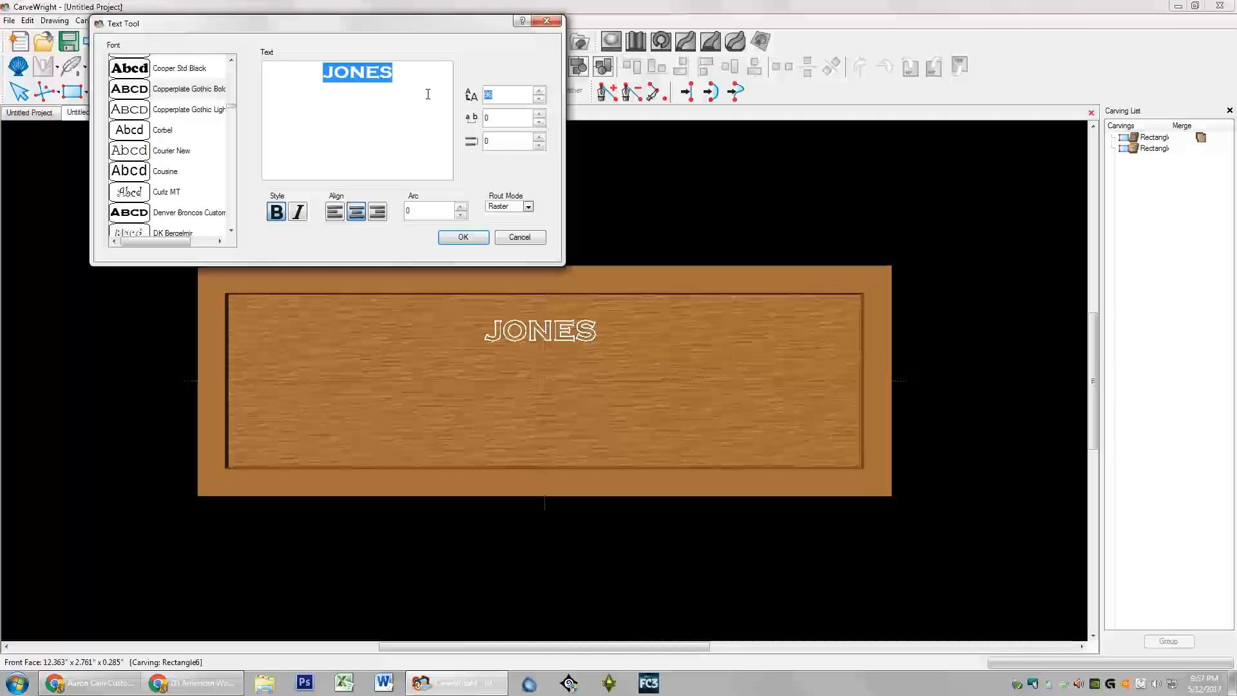
text(36)
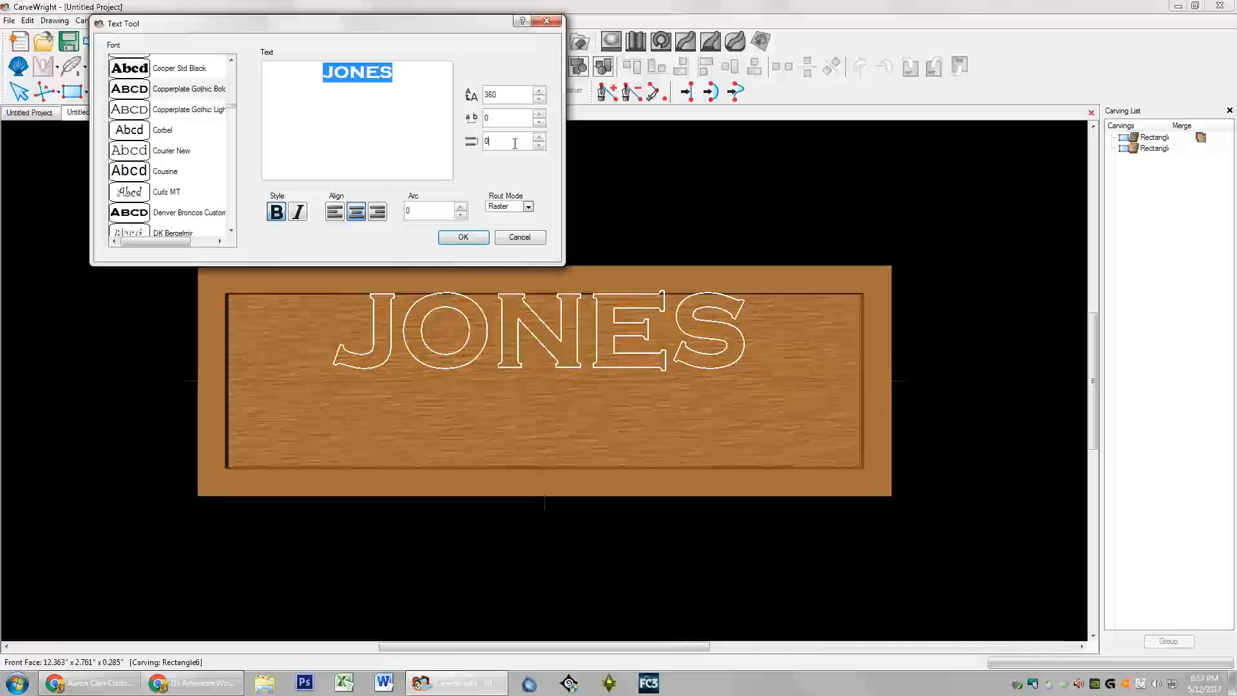
click(463, 237)
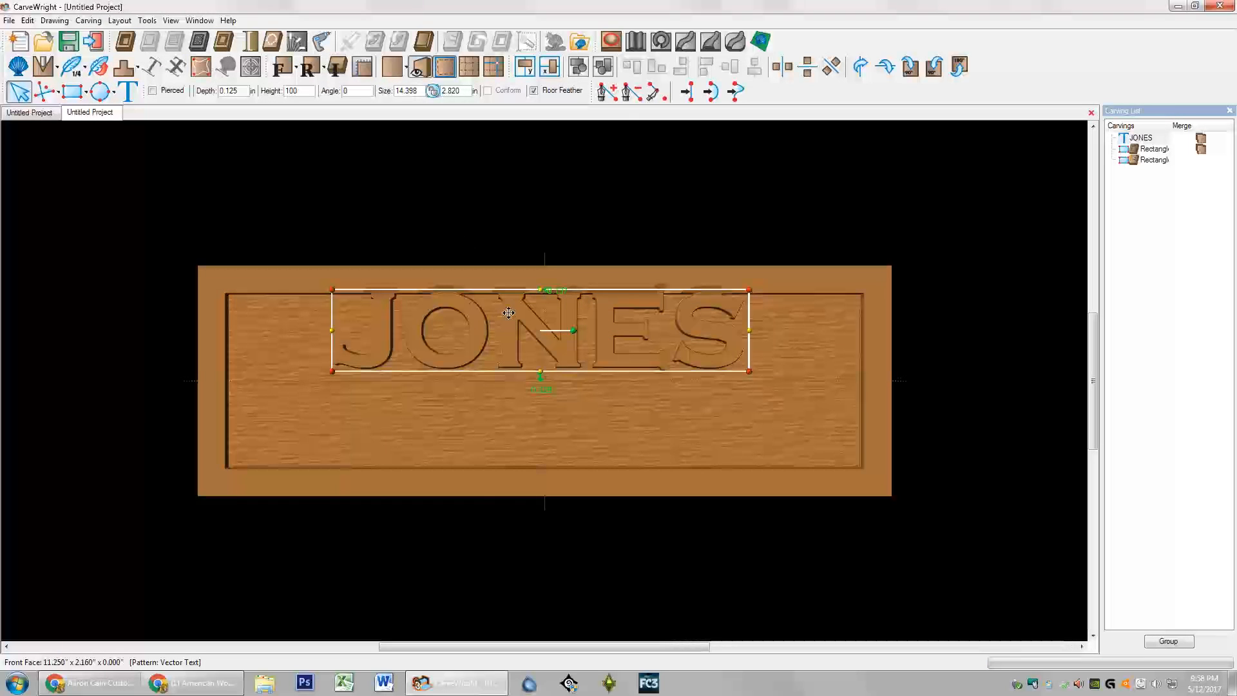
Step: Center JONES horizontally on the board, then shift it slightly lower in the panel
right_click(508, 312)
mouse_move(579, 10)
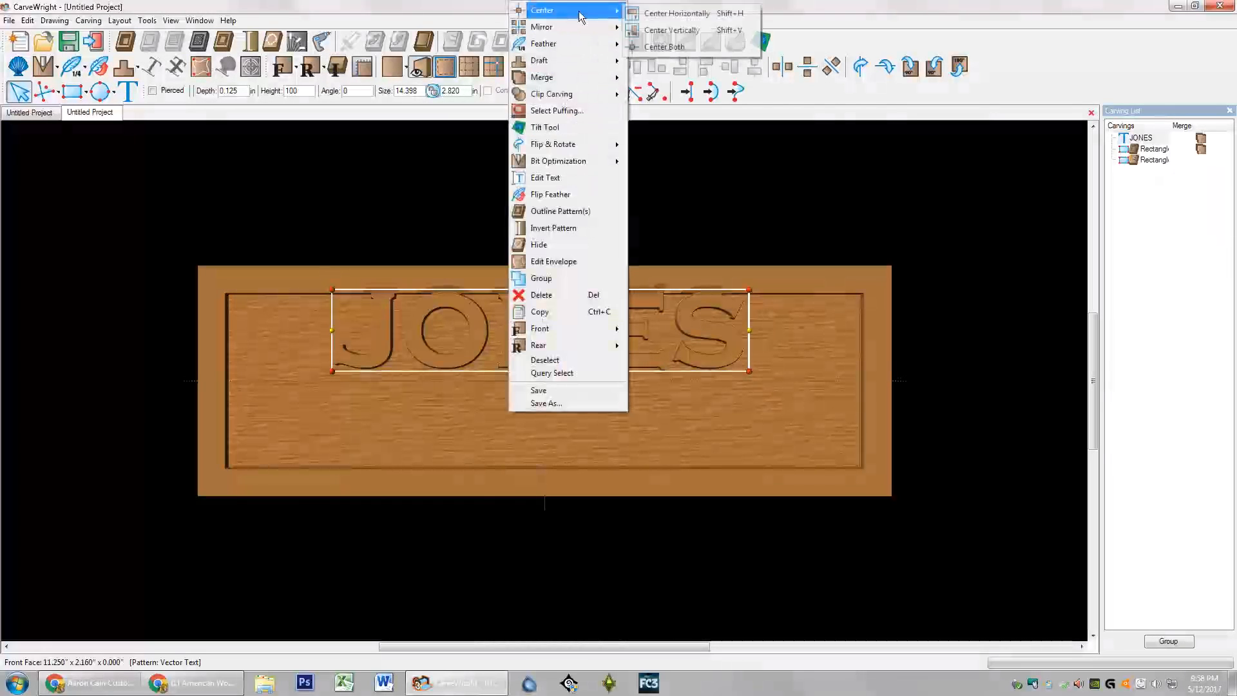
click(677, 13)
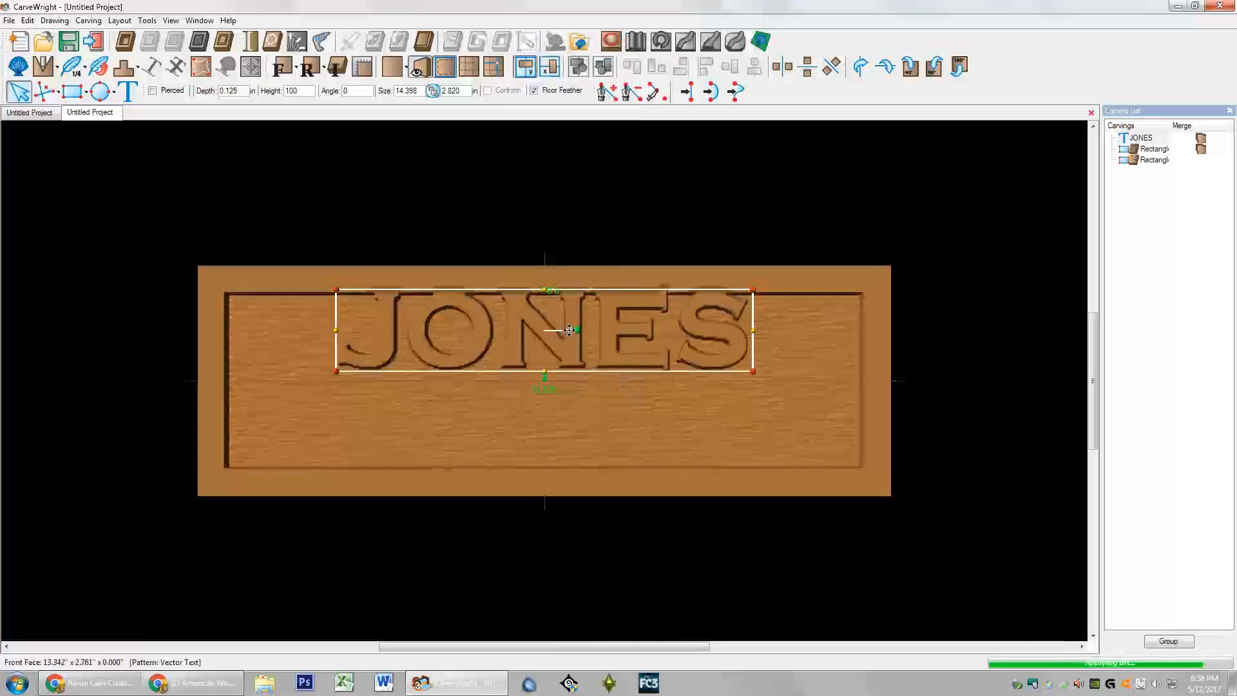
drag(547, 329, 531, 351)
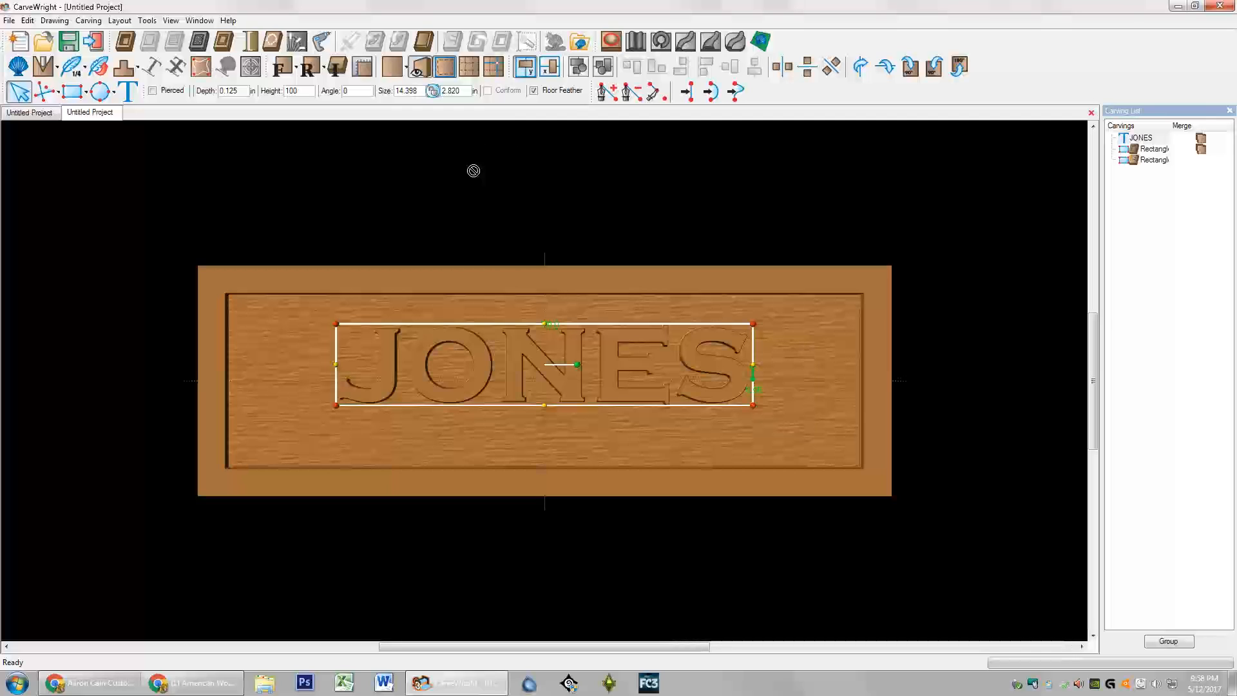
Step: Turn on grid lines and a full square grid across the board
click(476, 72)
click(494, 73)
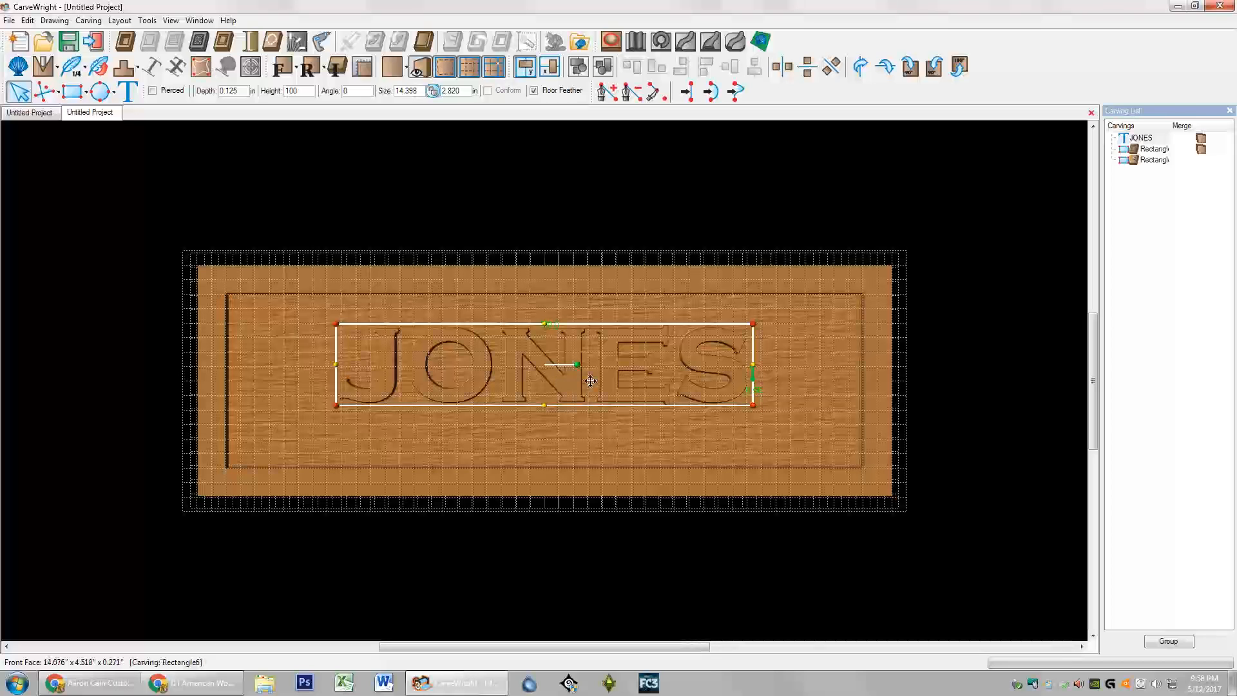
Step: Set the Snap to Grid interval to 0.25, then reopen the Snap settings
click(101, 22)
mouse_move(119, 21)
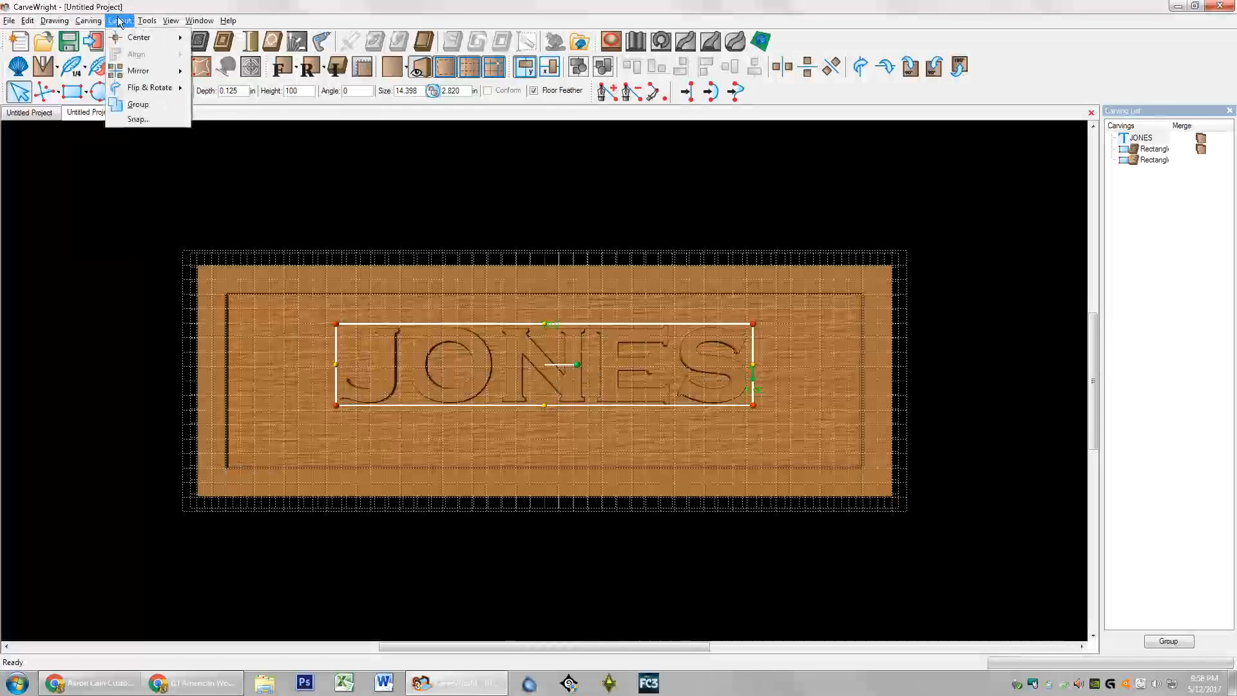
click(157, 119)
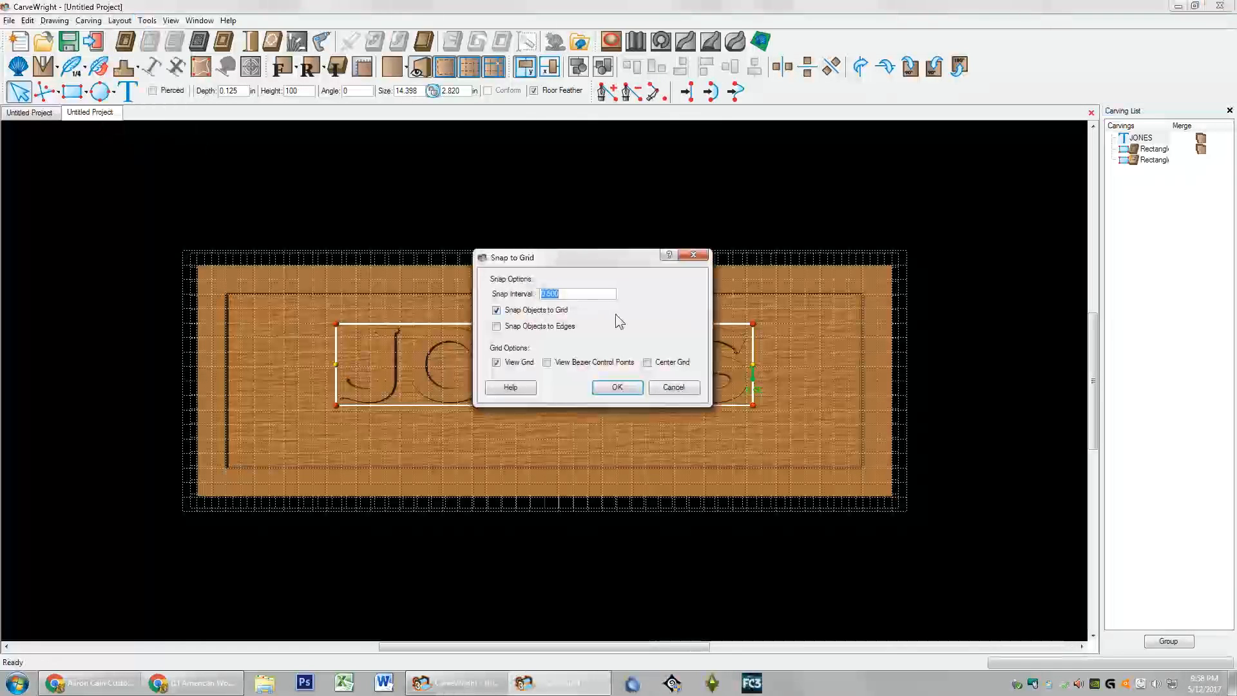
text(.25)
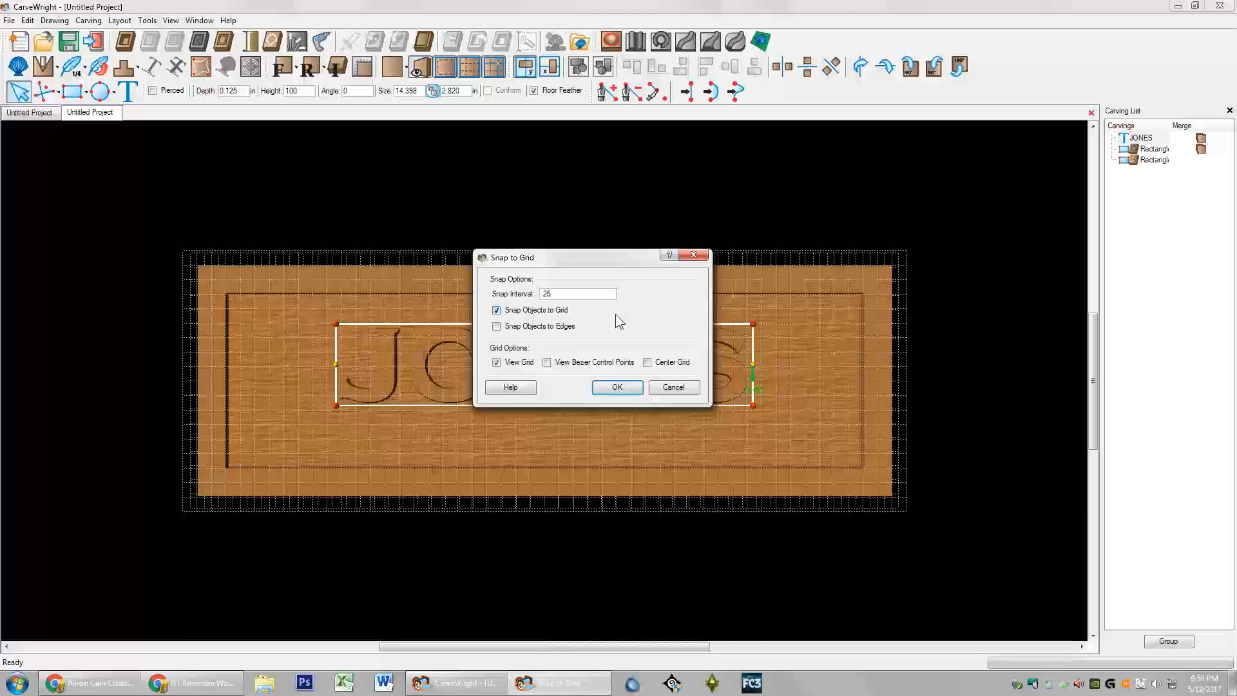
key(Return)
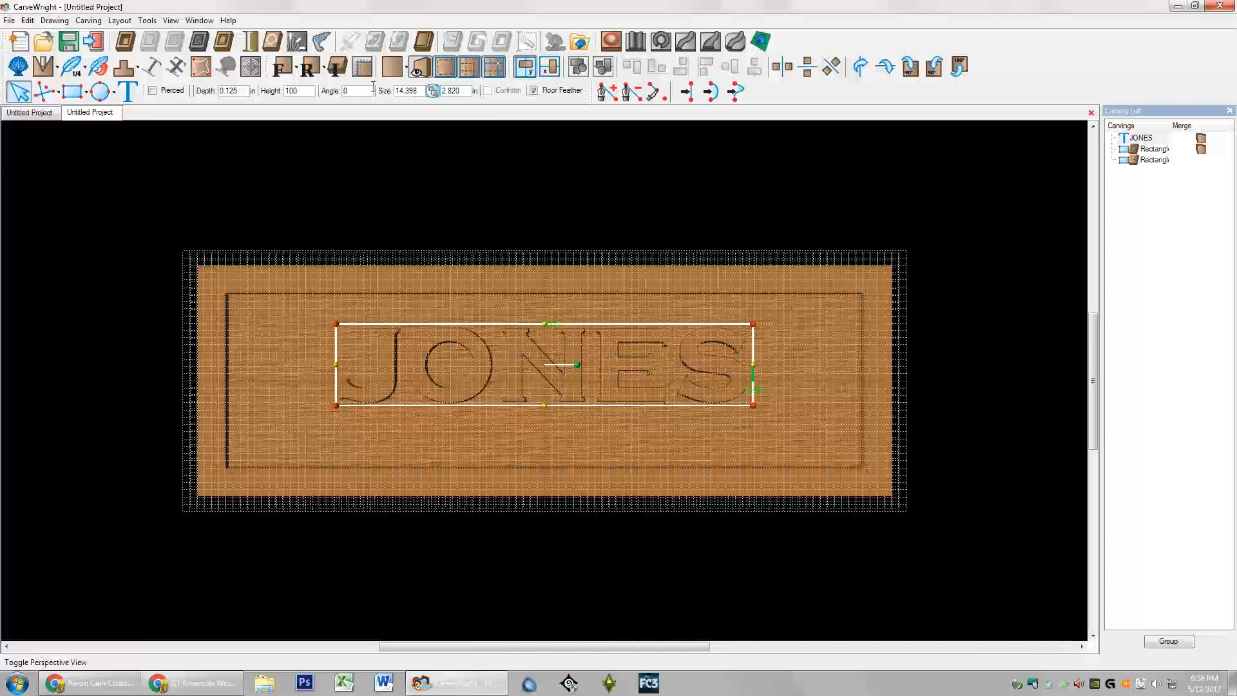
click(129, 23)
click(151, 116)
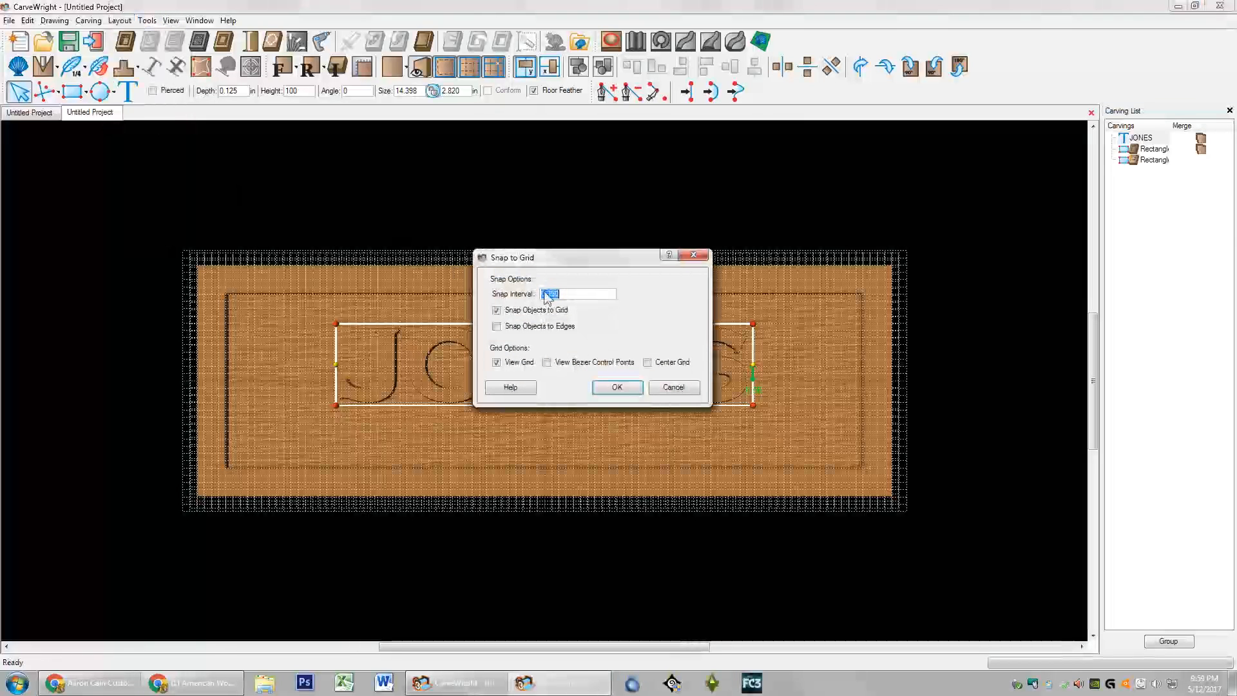
Step: Close Snap to Grid and nudge JONES up and down to fine-tune its height in the panel
click(612, 386)
scroll(560, 383, up, 2)
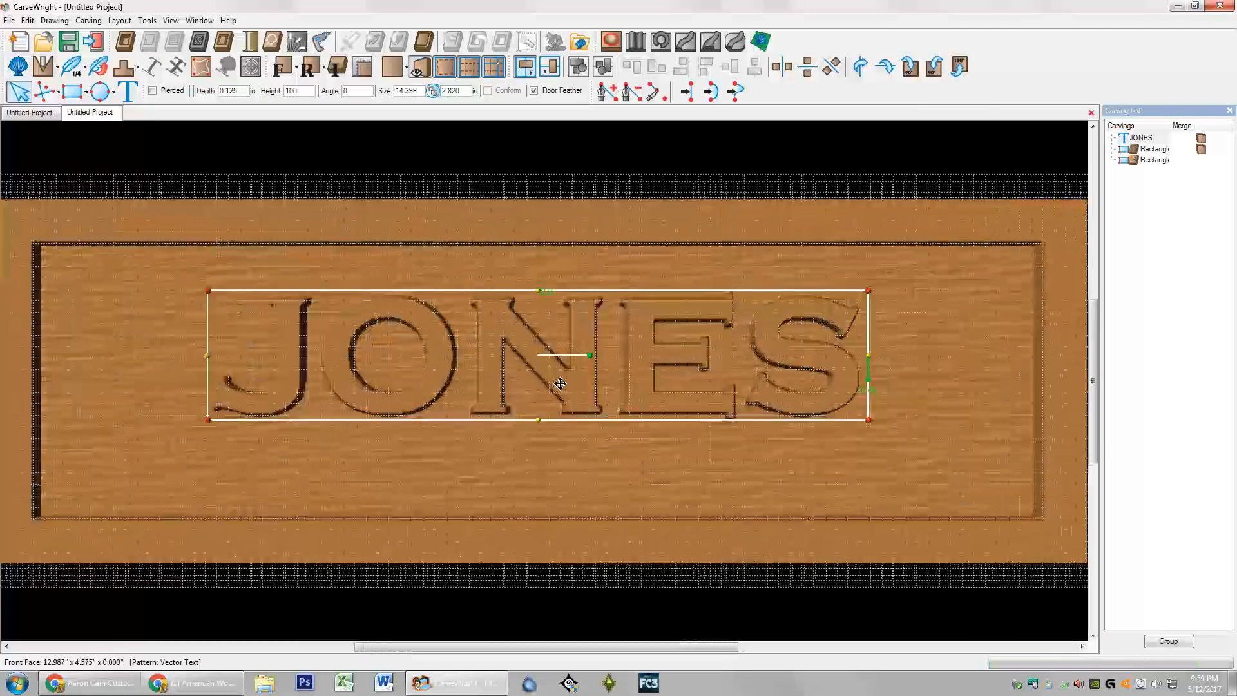
scroll(560, 383, up, 2)
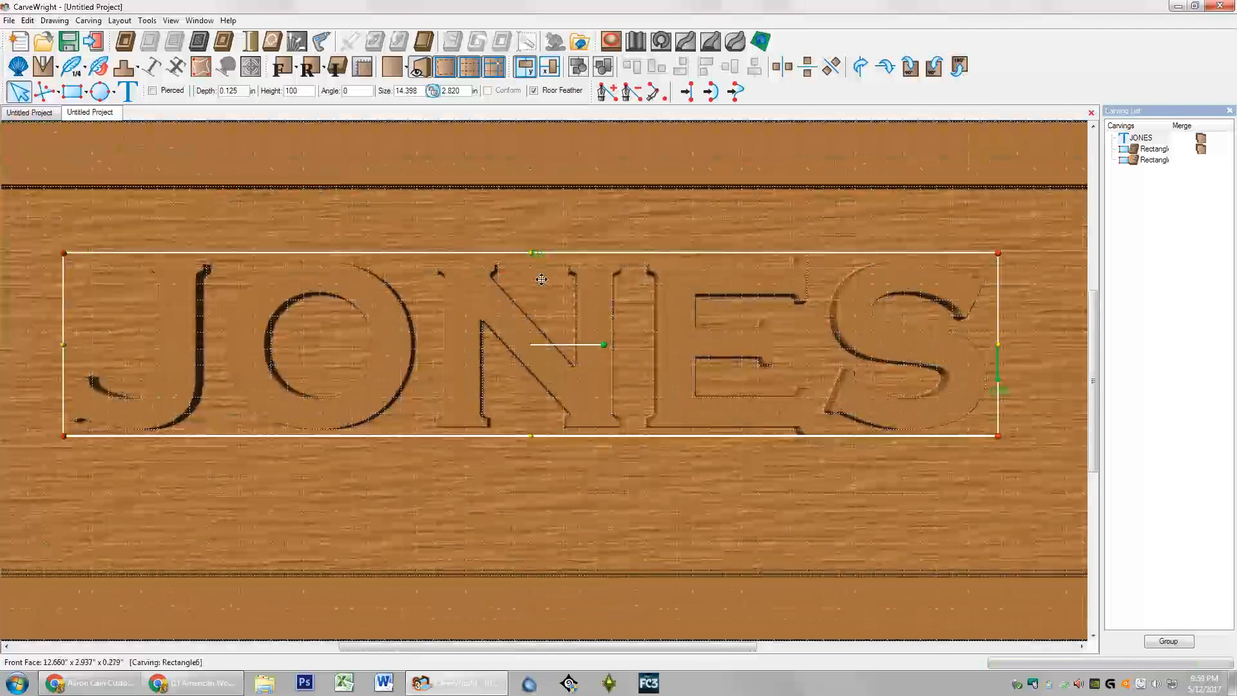
key(Up)
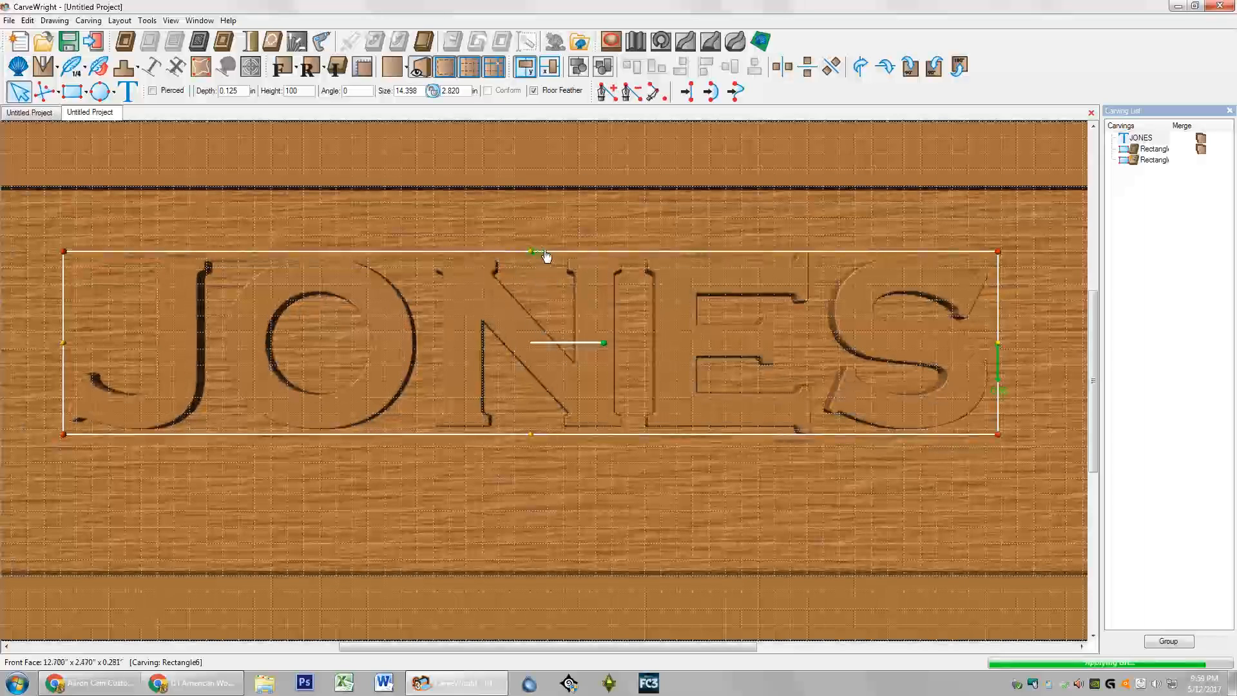
drag(538, 388, 537, 406)
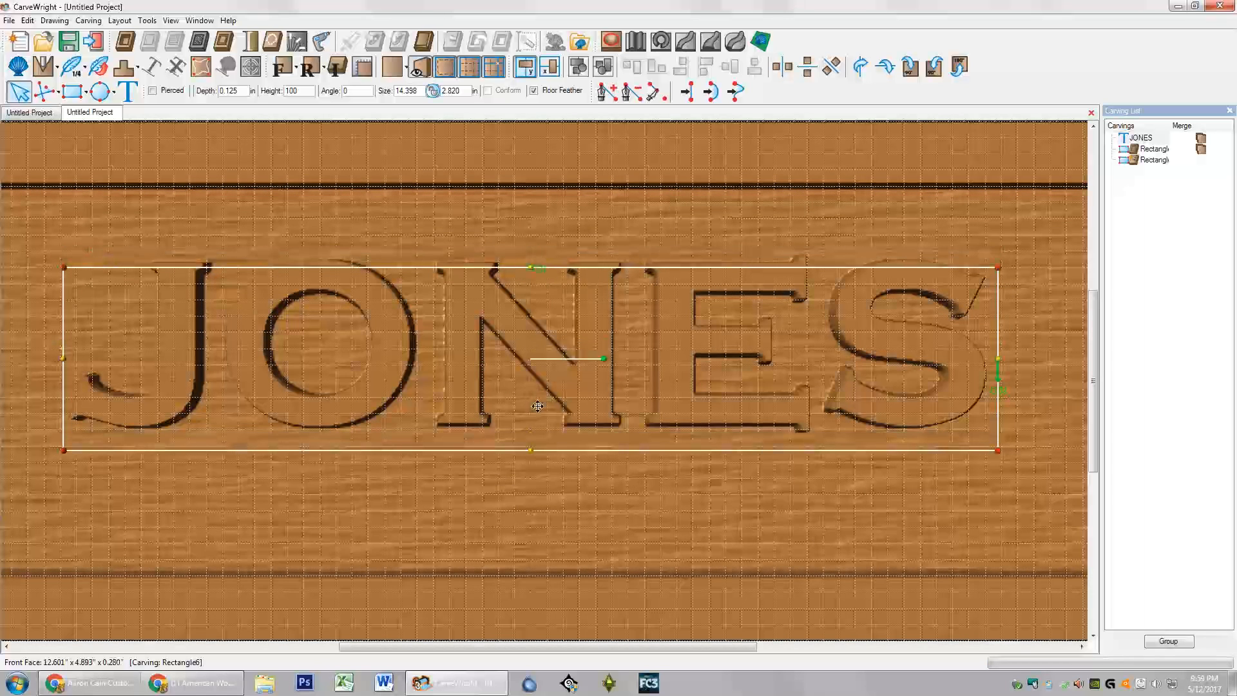
key(Up)
key(Up)
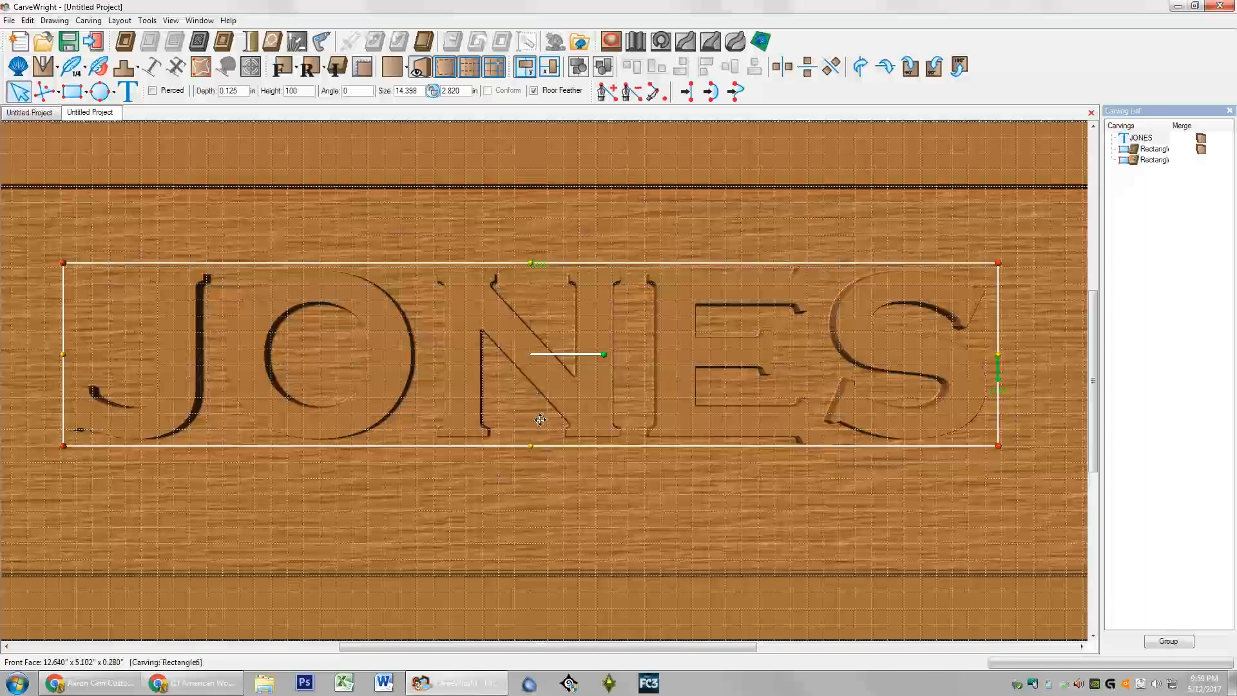
scroll(534, 422, up, 1)
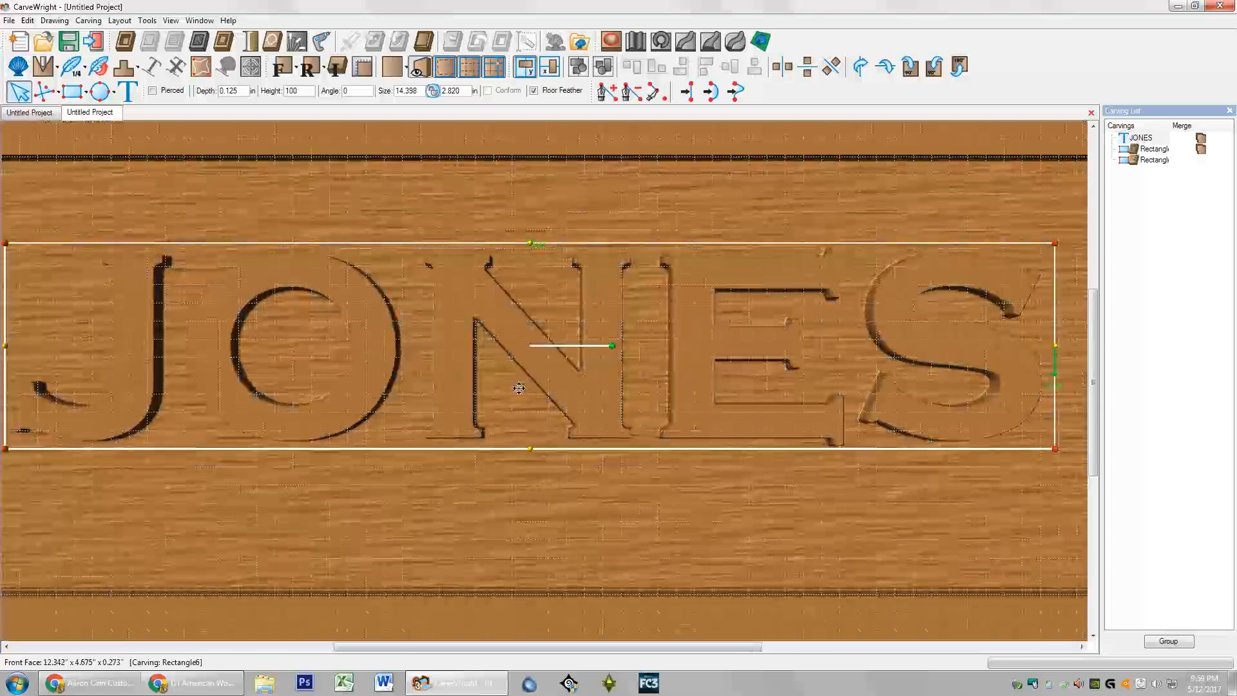
scroll(511, 342, down, 1)
scroll(512, 343, down, 1)
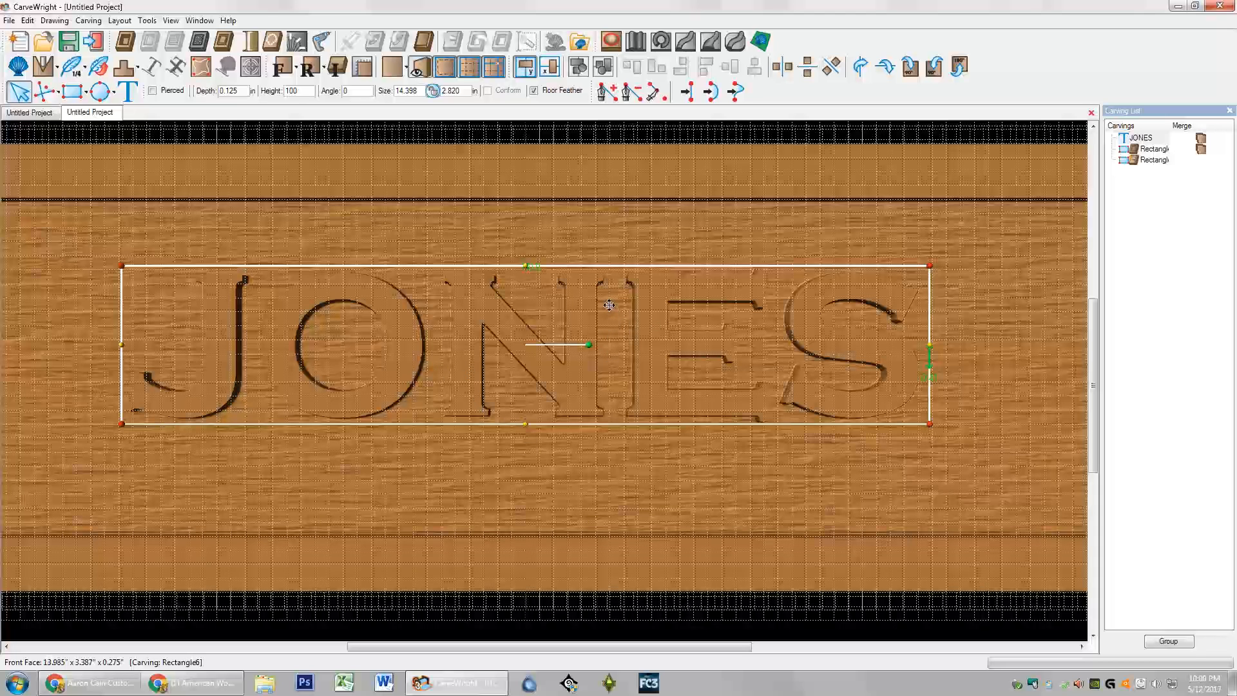
Step: Turn off the grid lines and re-center JONES horizontally on the board
click(470, 68)
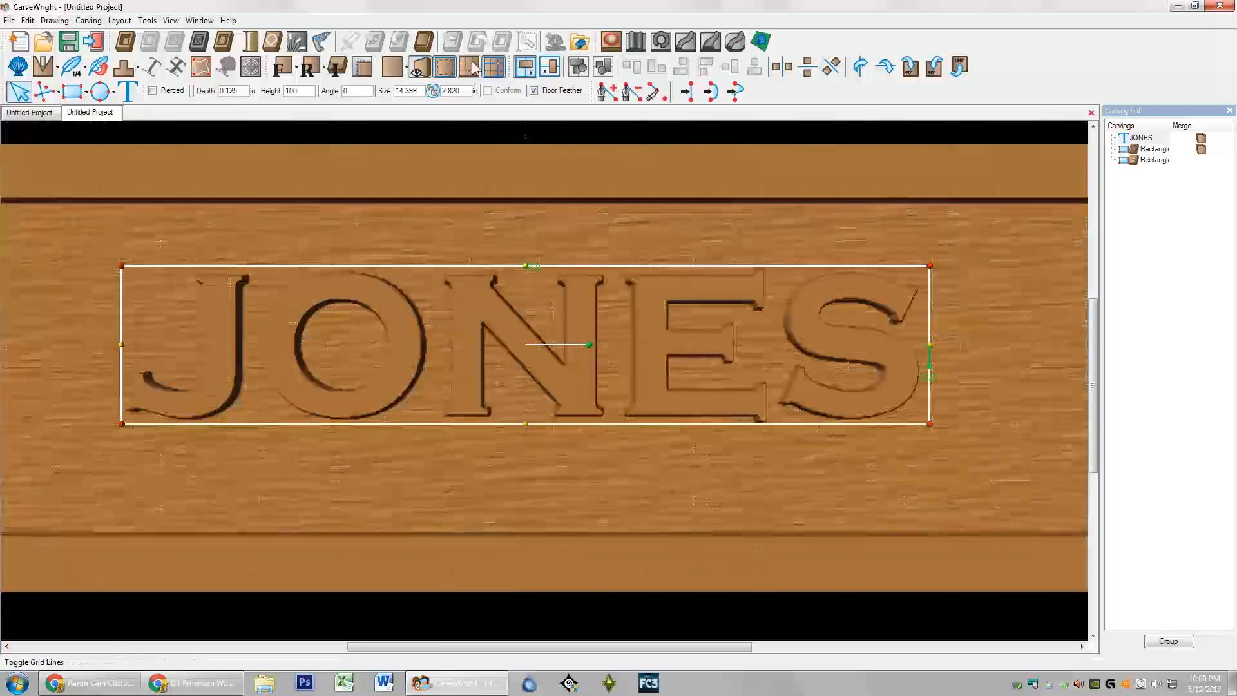
click(500, 157)
scroll(510, 319, down, 3)
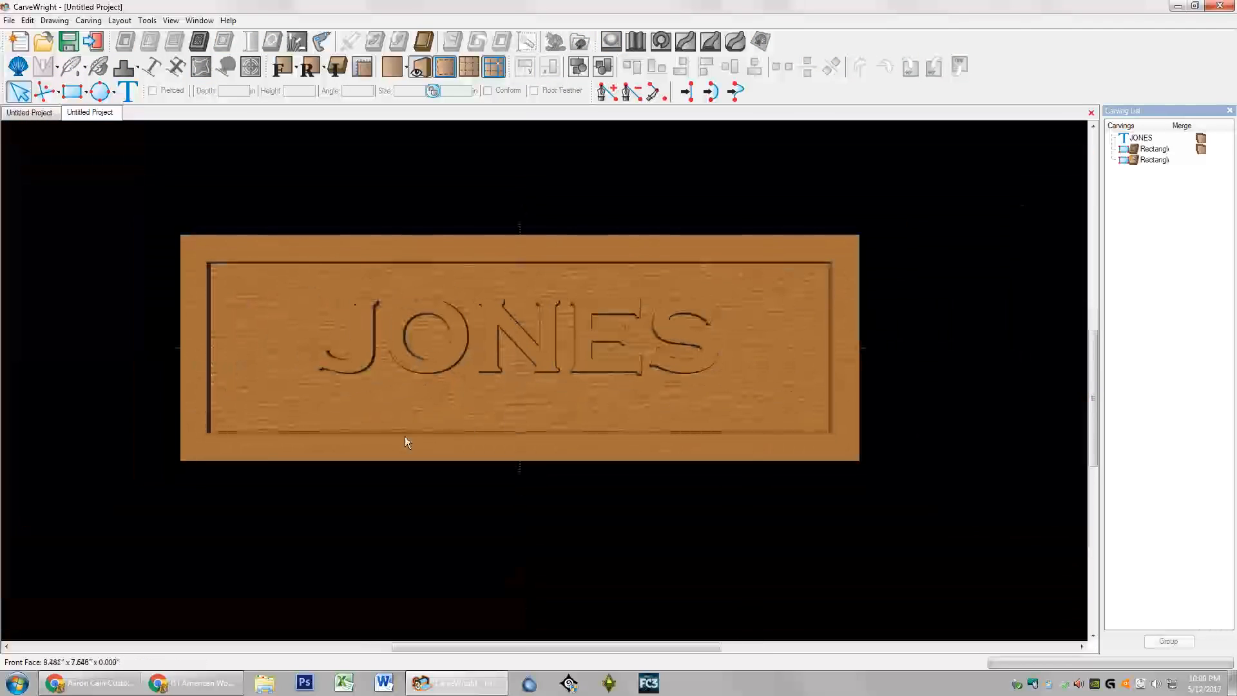
right_click(505, 326)
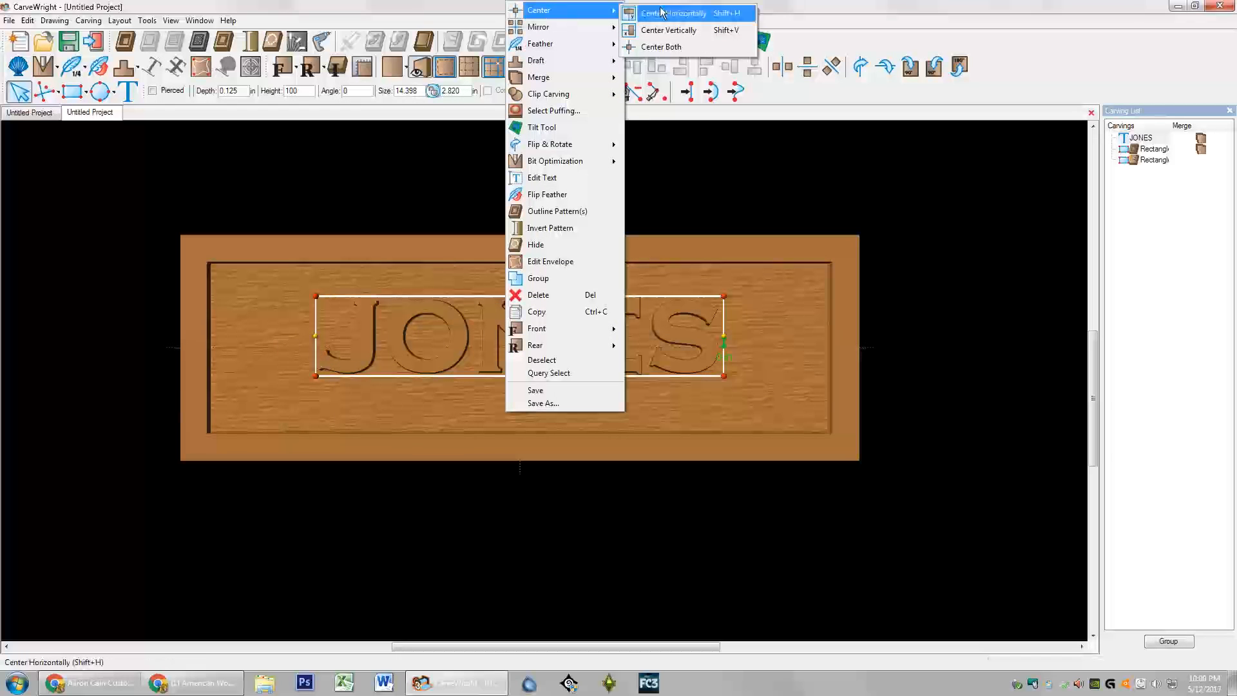
click(689, 18)
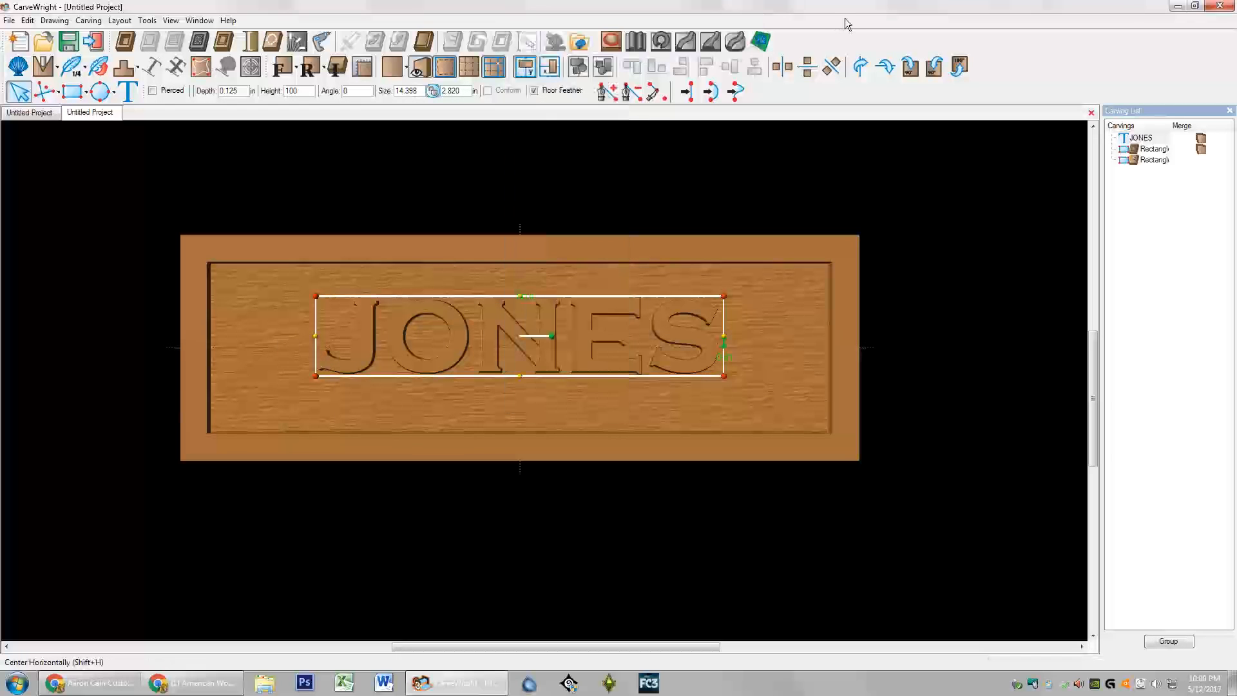
click(562, 243)
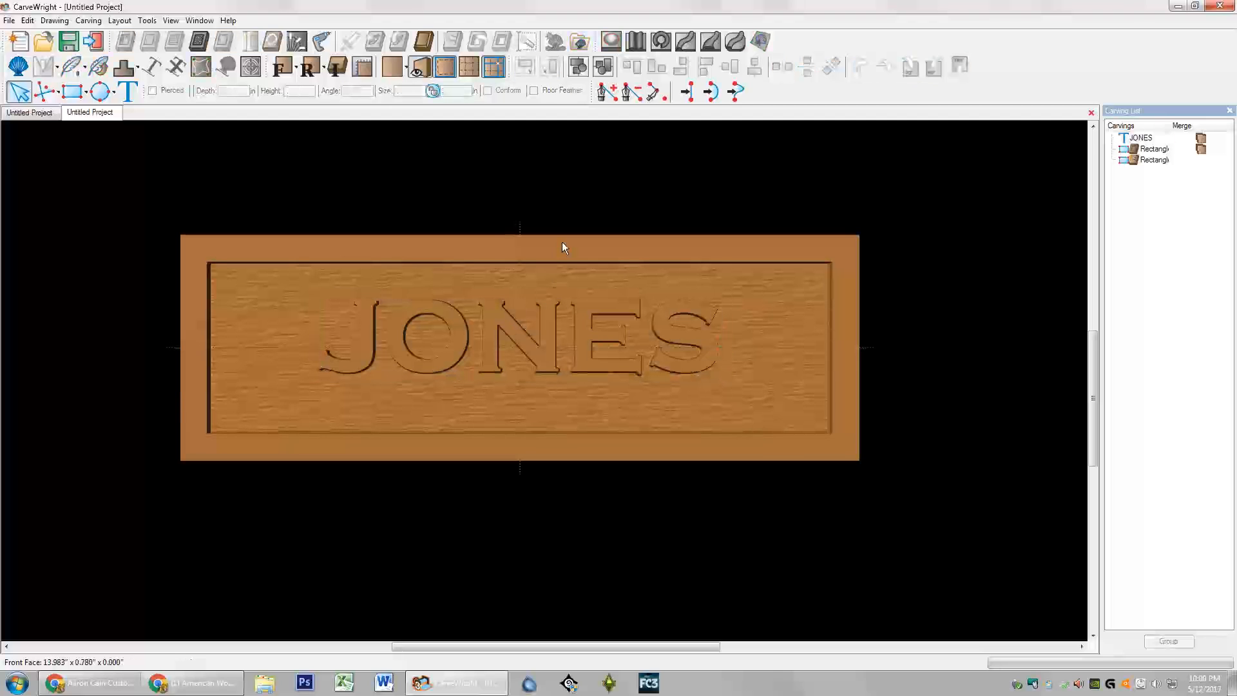
Step: Start a new text block mid-board and enter the couple's first names, correcting the typo
click(128, 95)
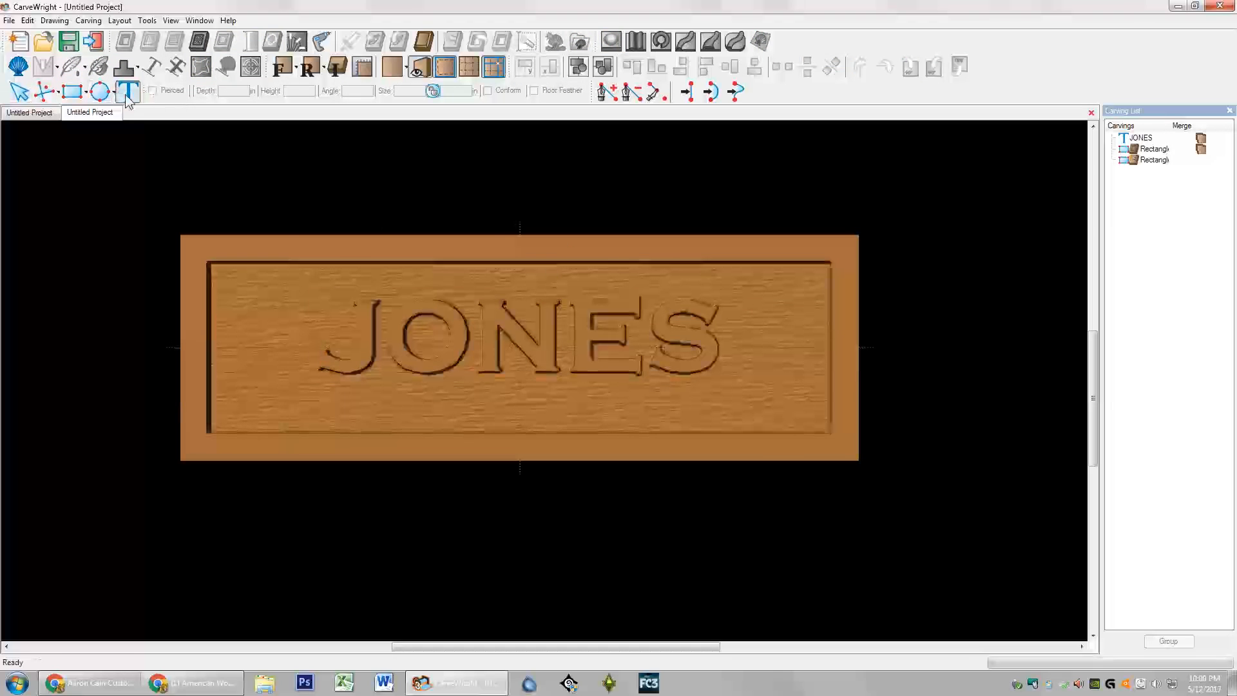
click(519, 330)
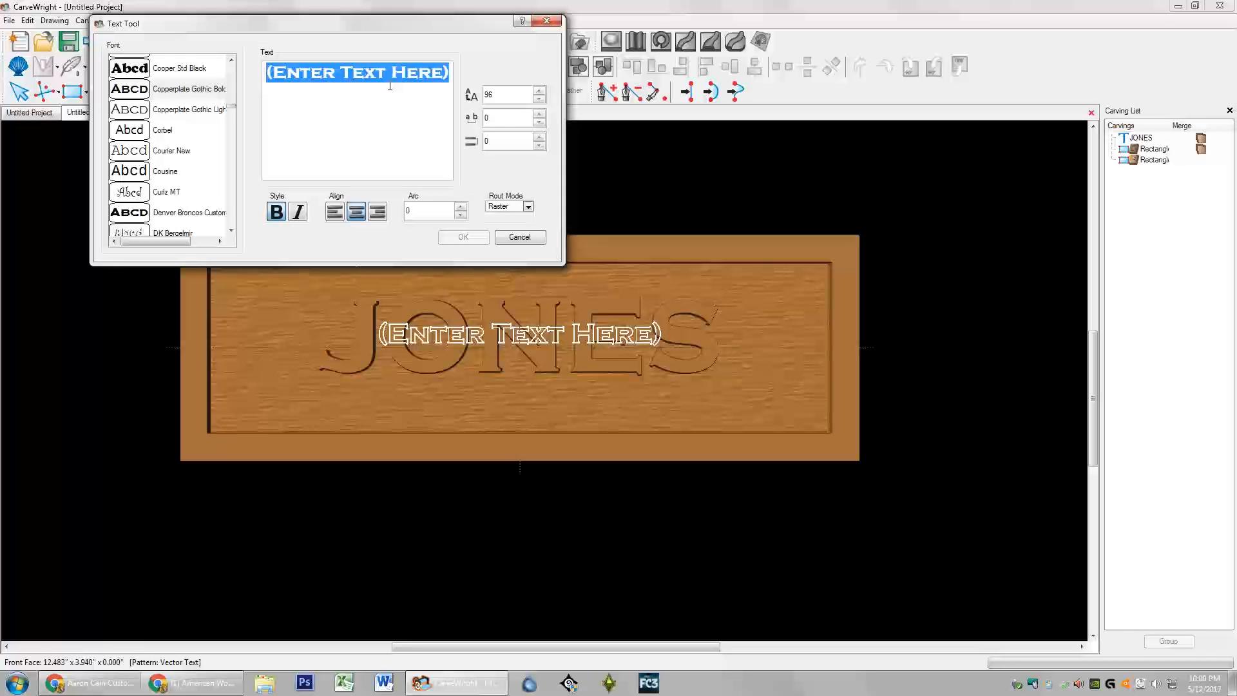
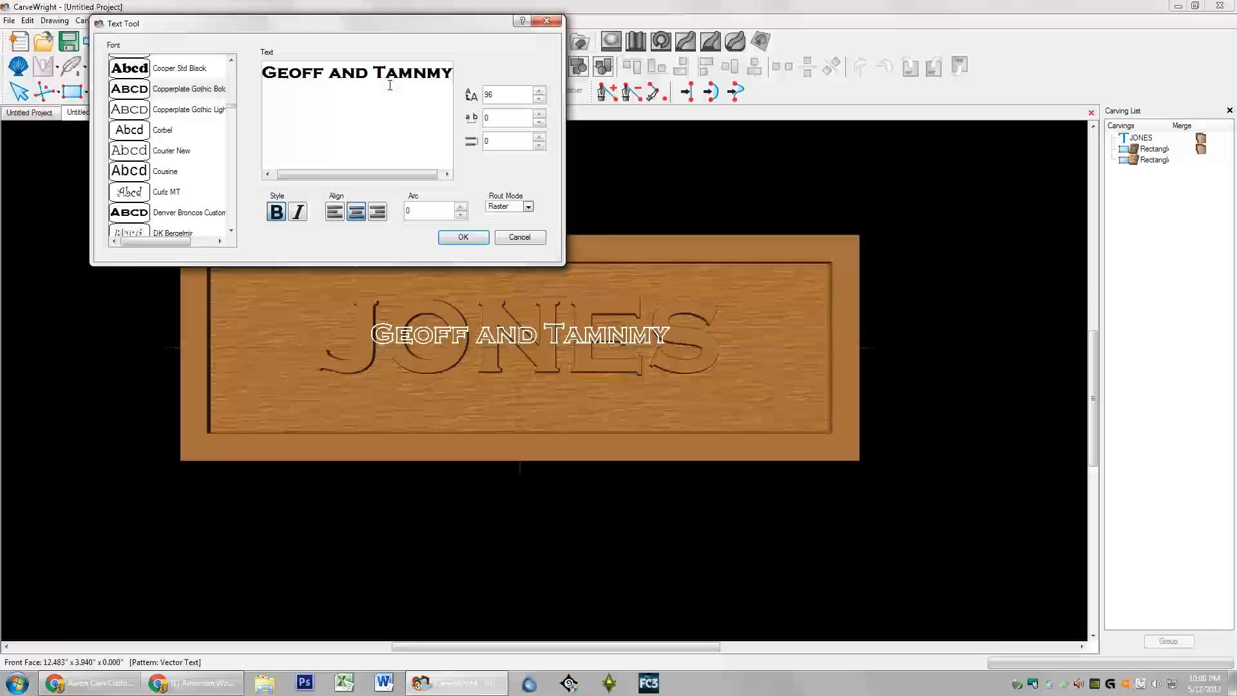
key(ctrl+a)
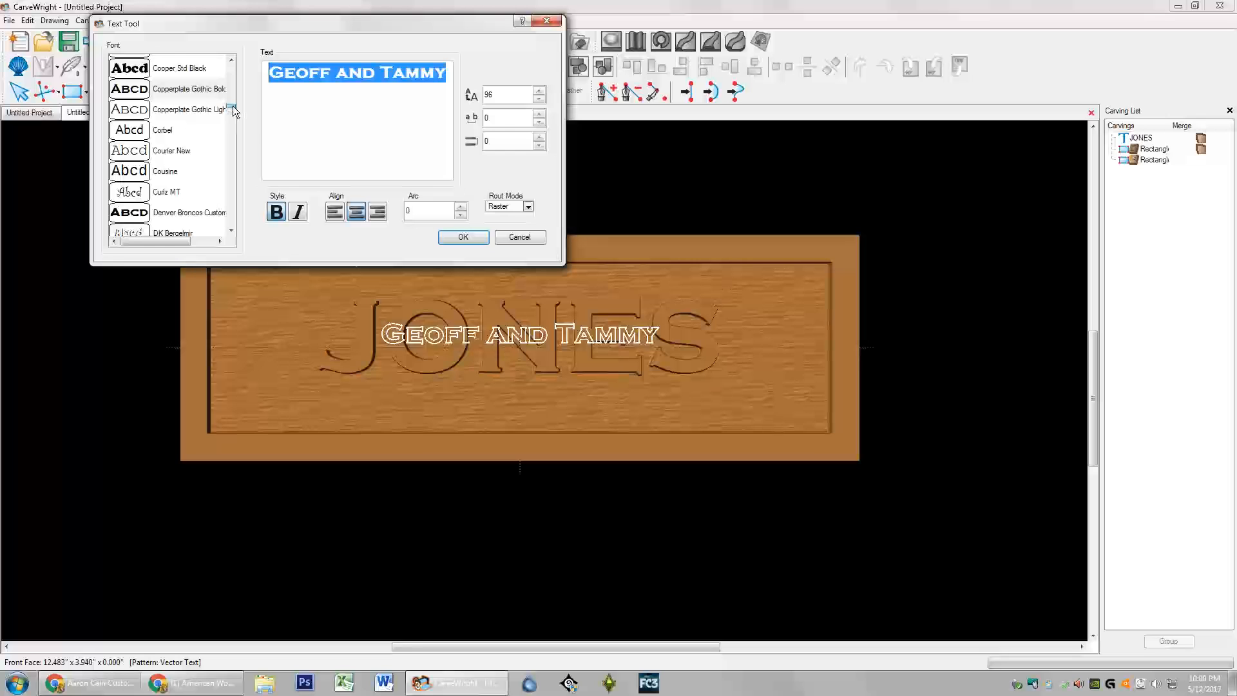
drag(233, 111, 235, 78)
Step: Set the names in the Aktuelle script font at size 200
click(131, 82)
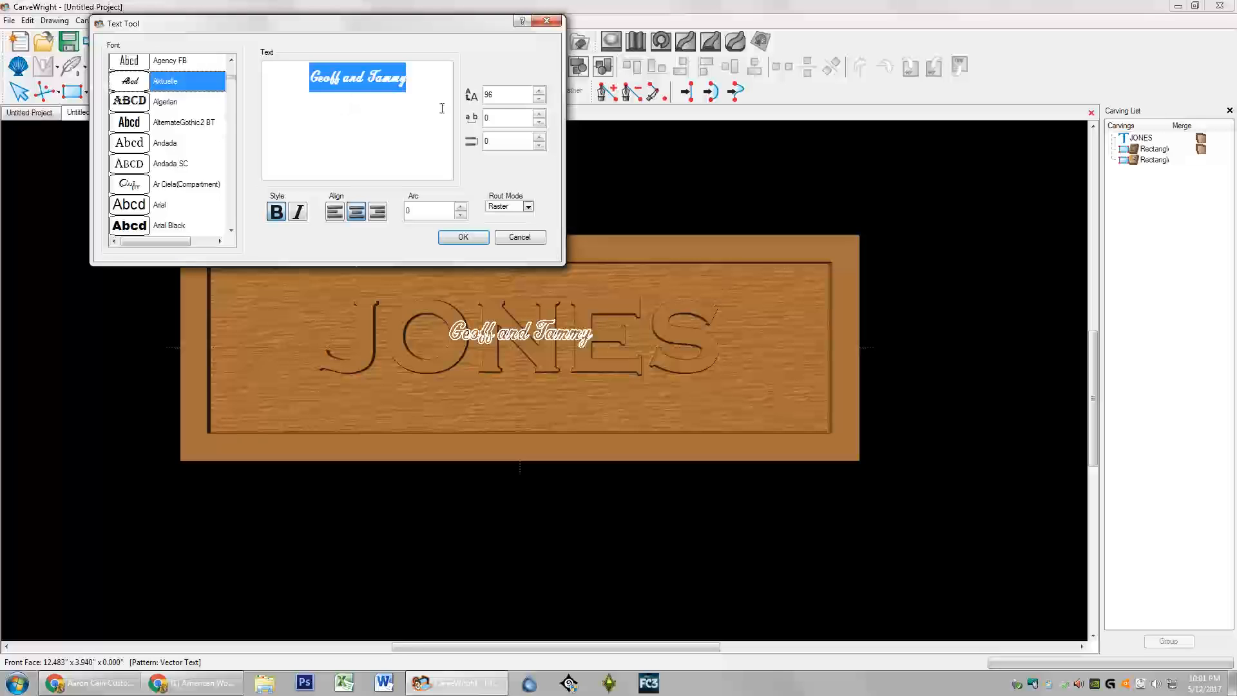
double_click(516, 98)
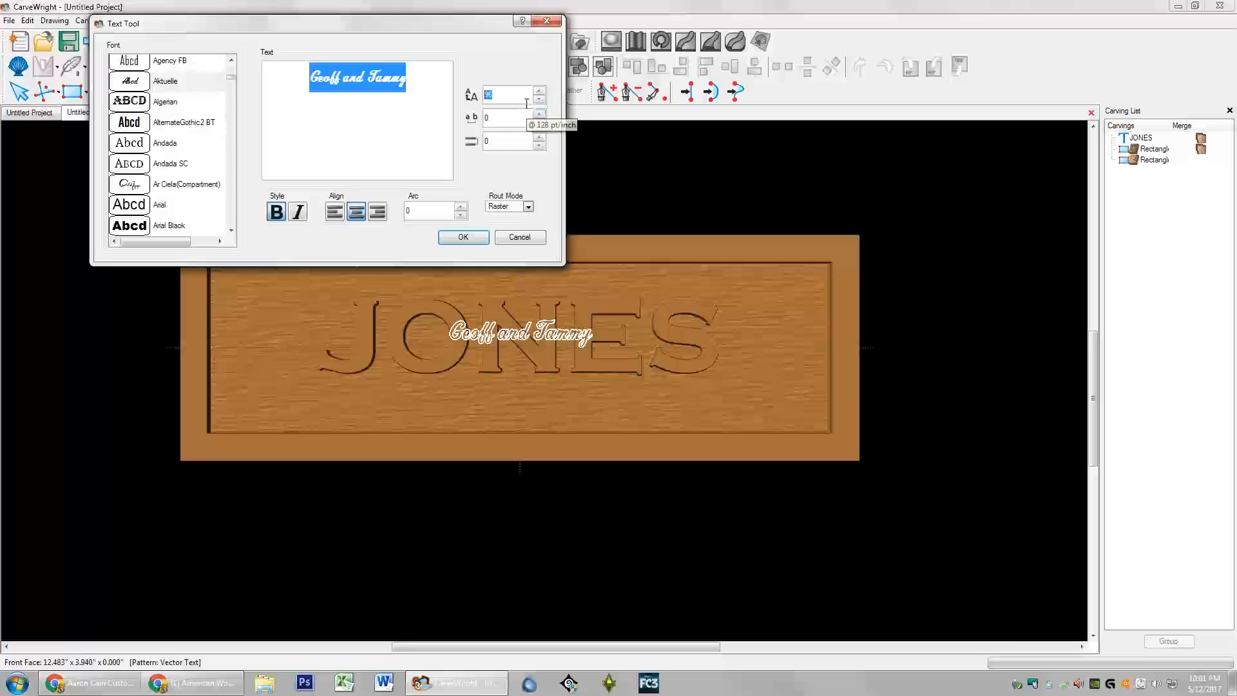
text(200)
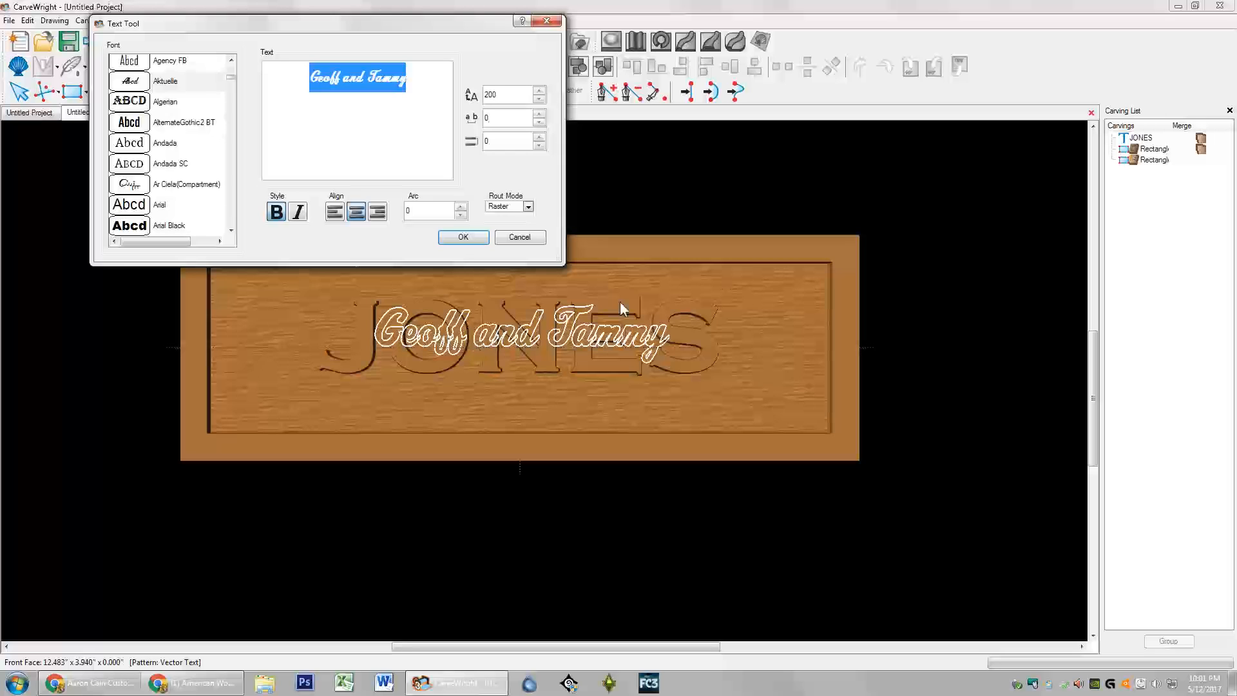
Step: Loosen the letter spacing by a net four steps, apply the script text, and select JONES
click(547, 117)
click(546, 117)
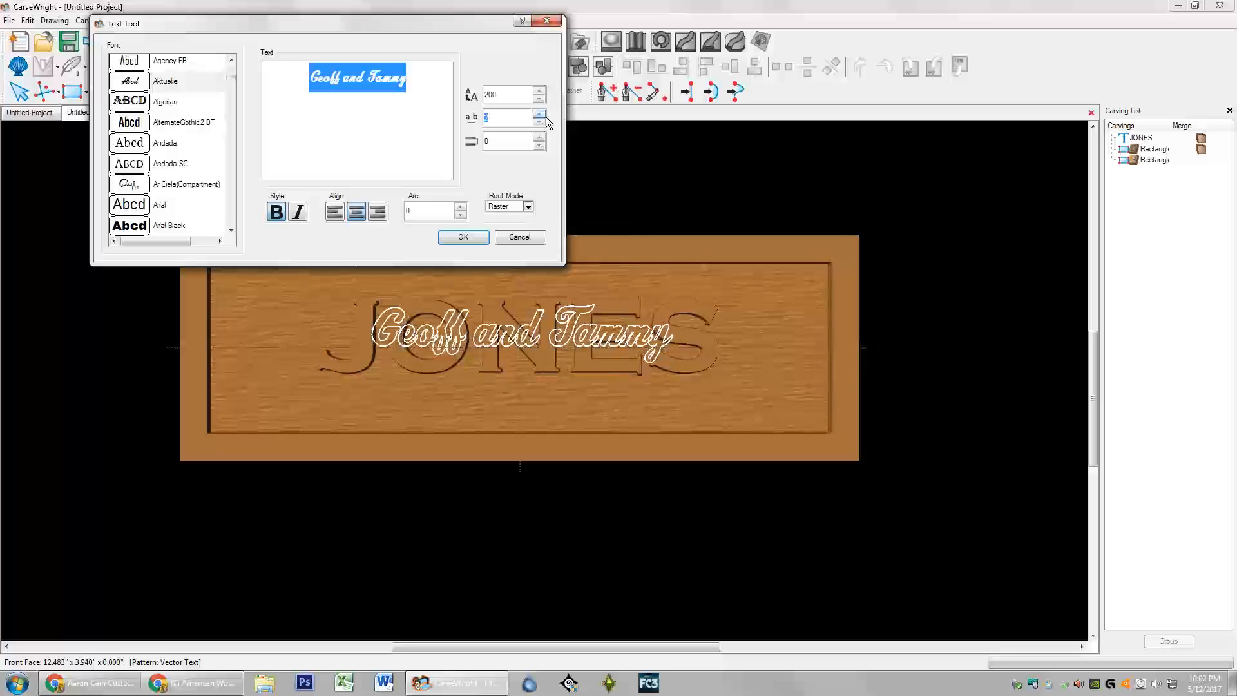
click(546, 118)
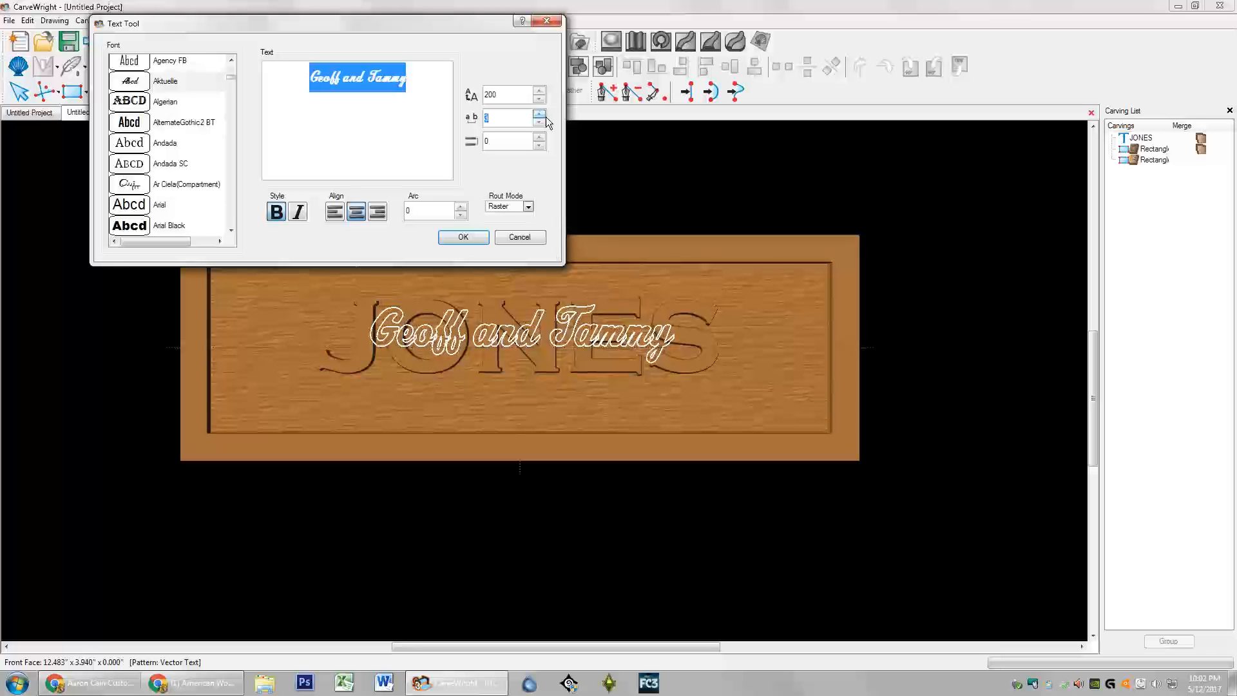
click(546, 118)
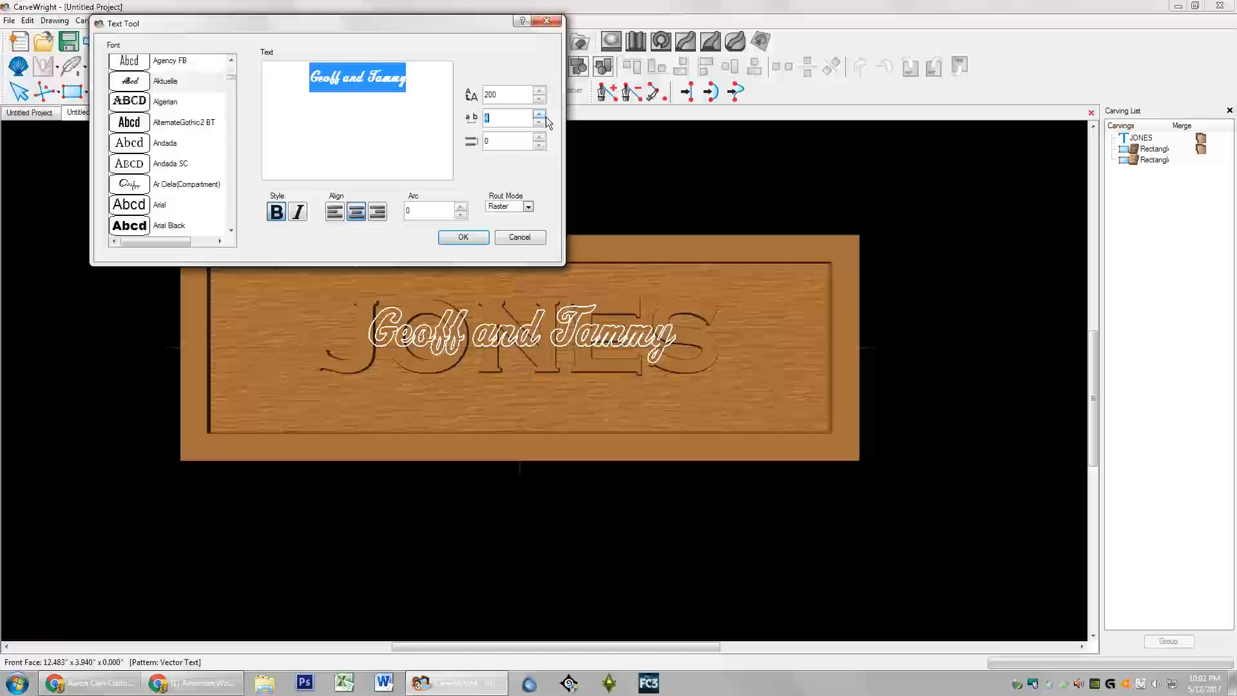
click(546, 117)
click(546, 117)
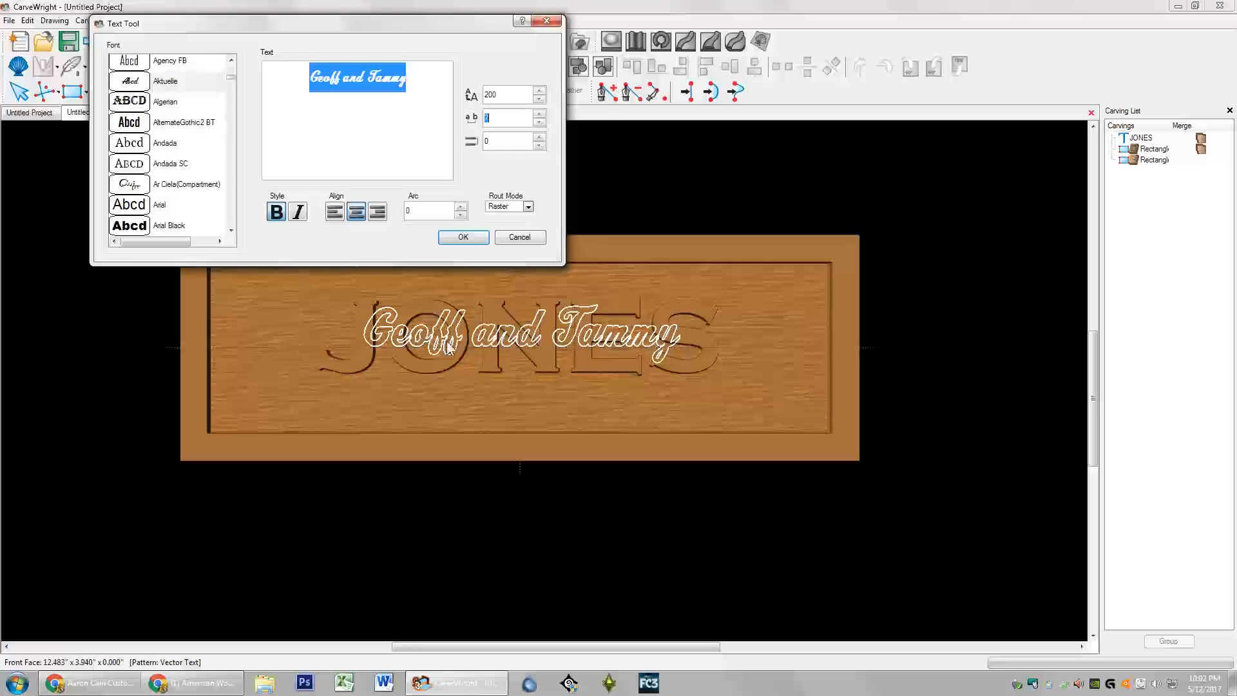
click(540, 123)
click(540, 124)
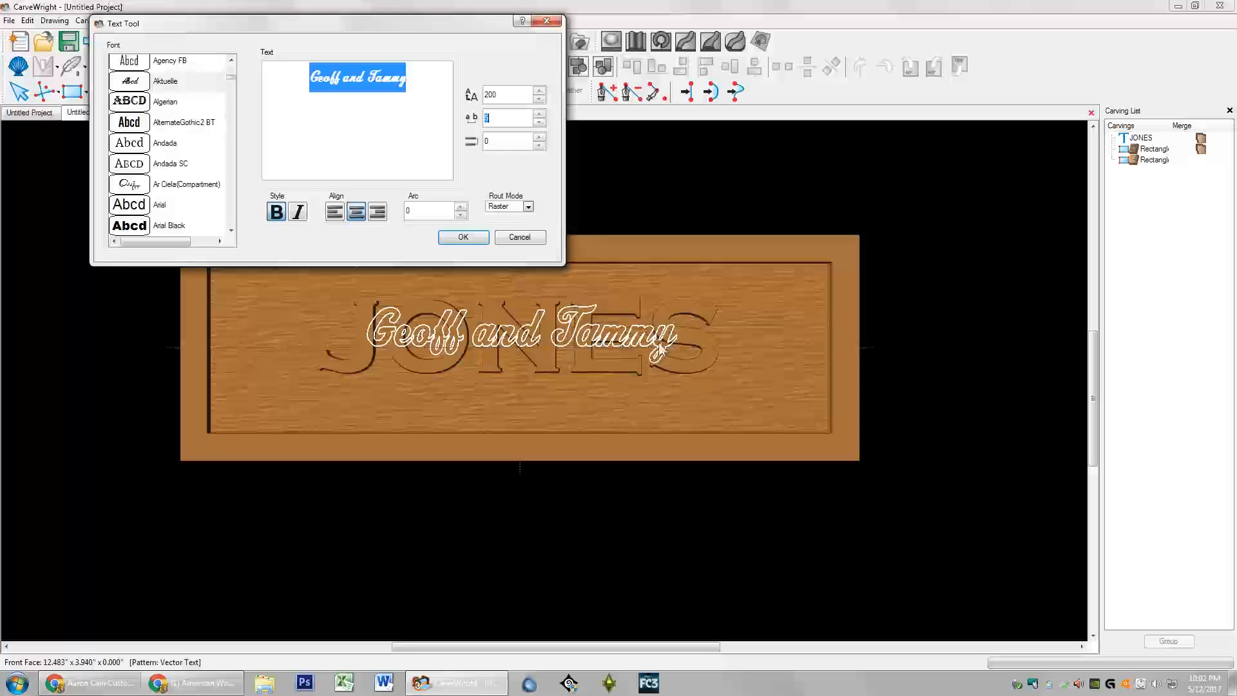
click(470, 237)
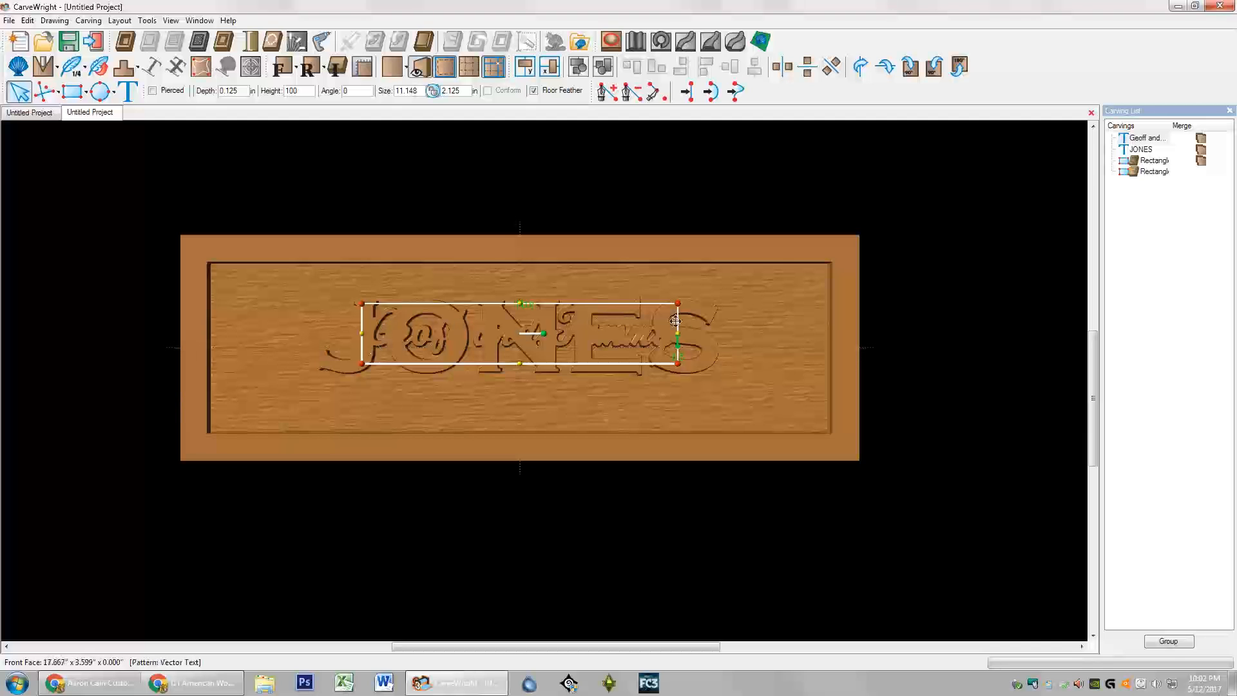
click(1142, 149)
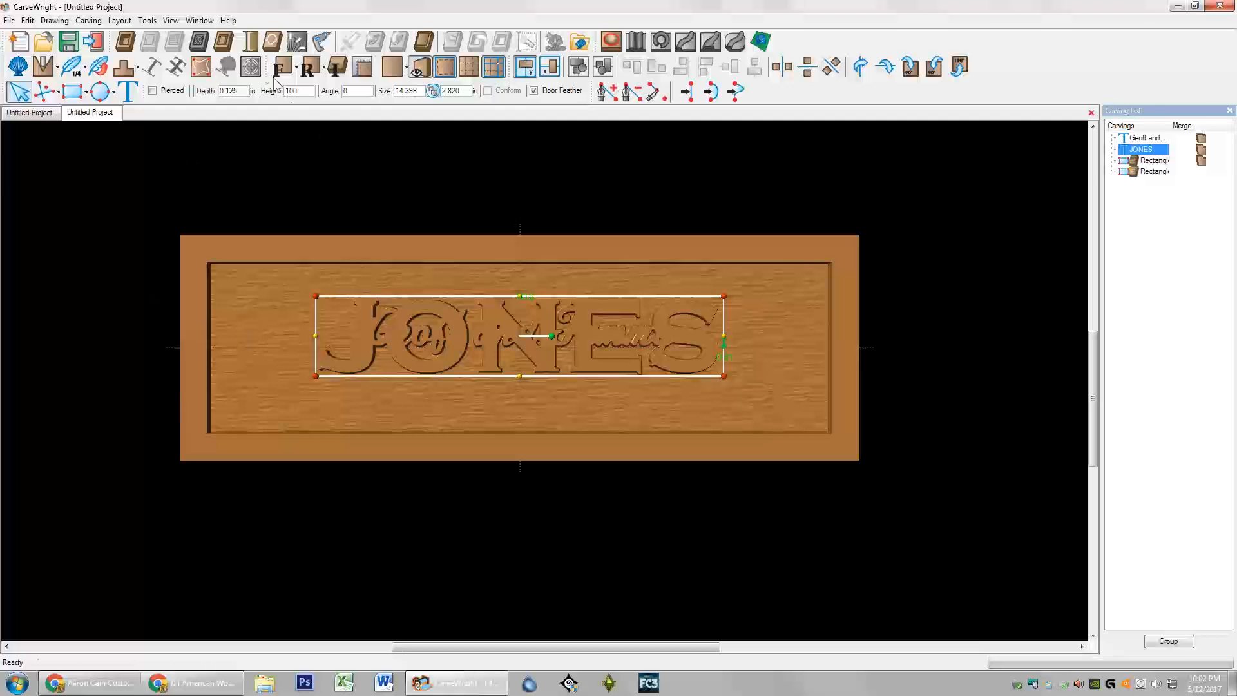
Step: Change the JONES carving depth to 0.25 and tilt the board into a 3-D view
click(245, 91)
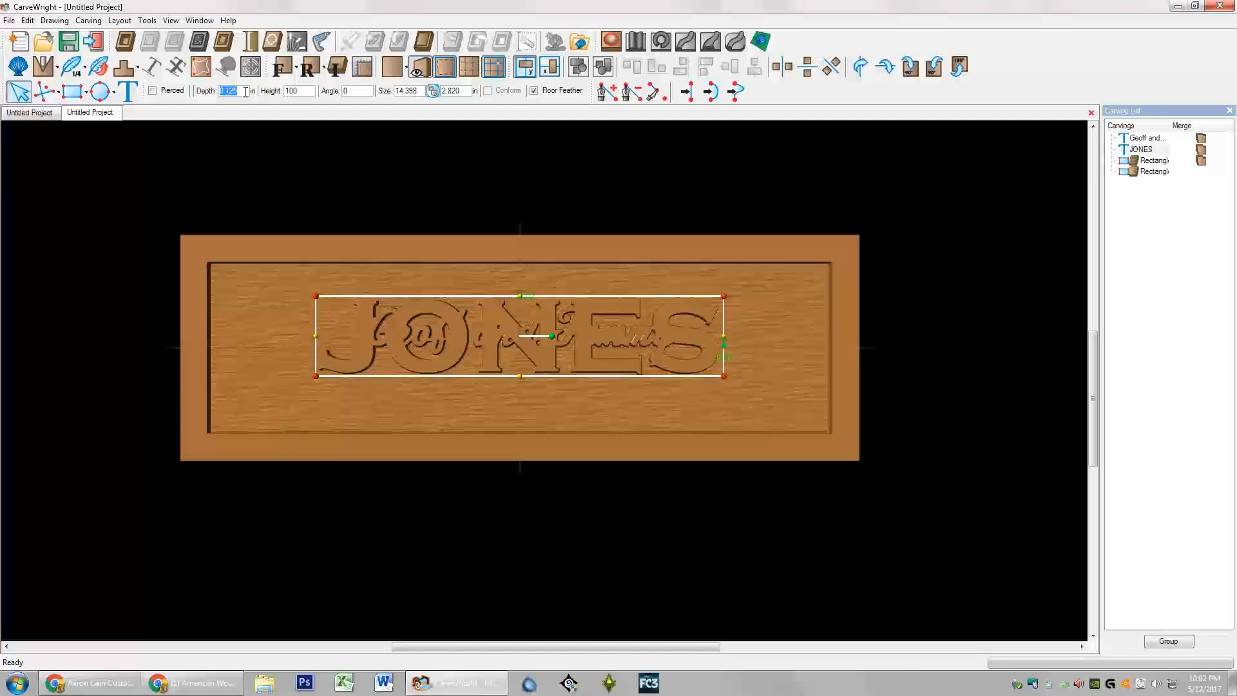
key(BackSpace)
text(.25)
key(Return)
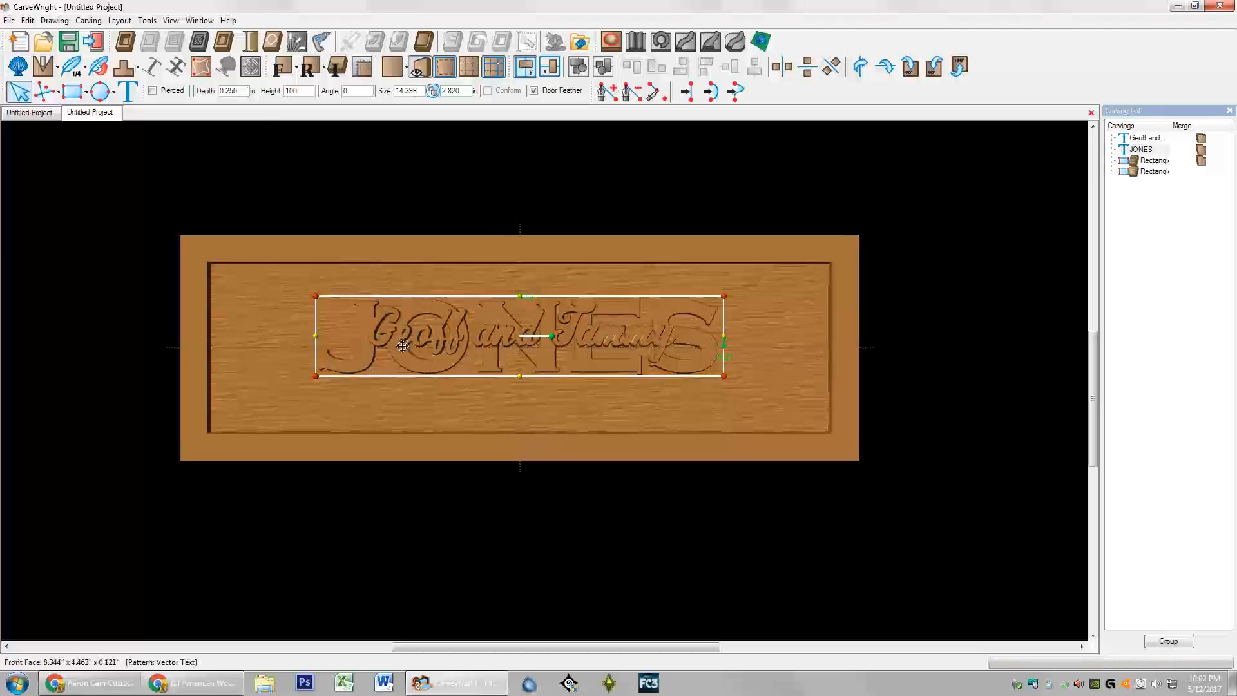
middle_drag(358, 250, 342, 180)
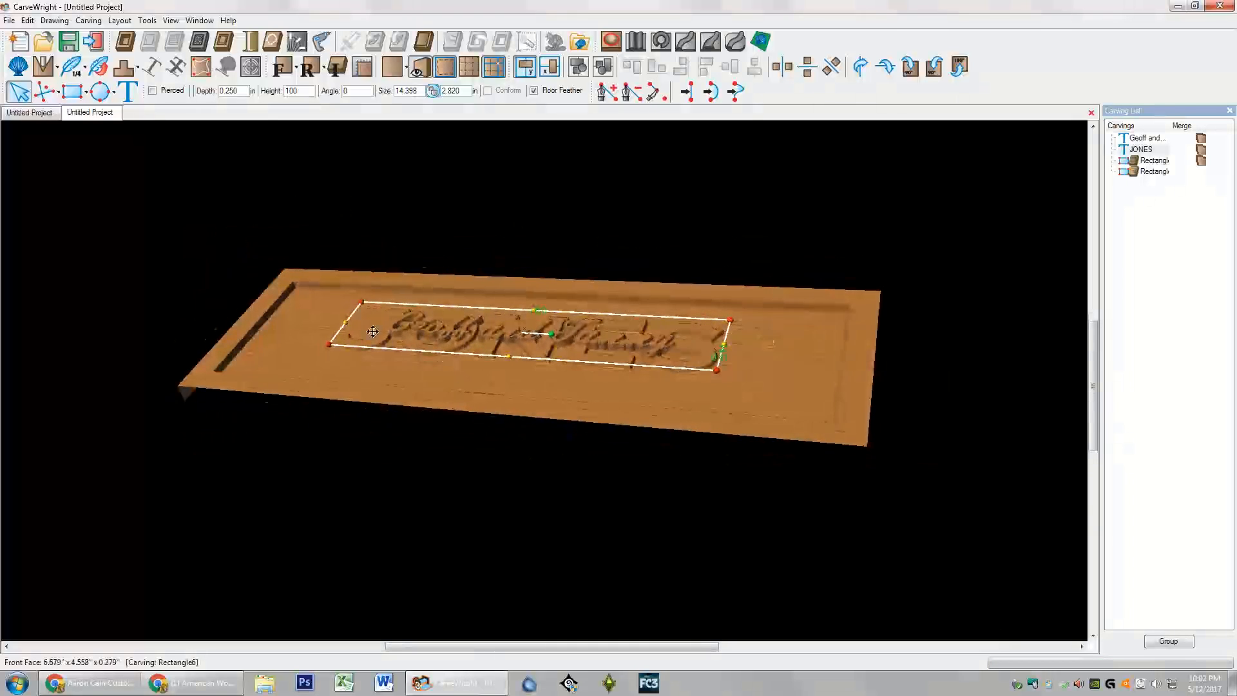
scroll(373, 331, up, 5)
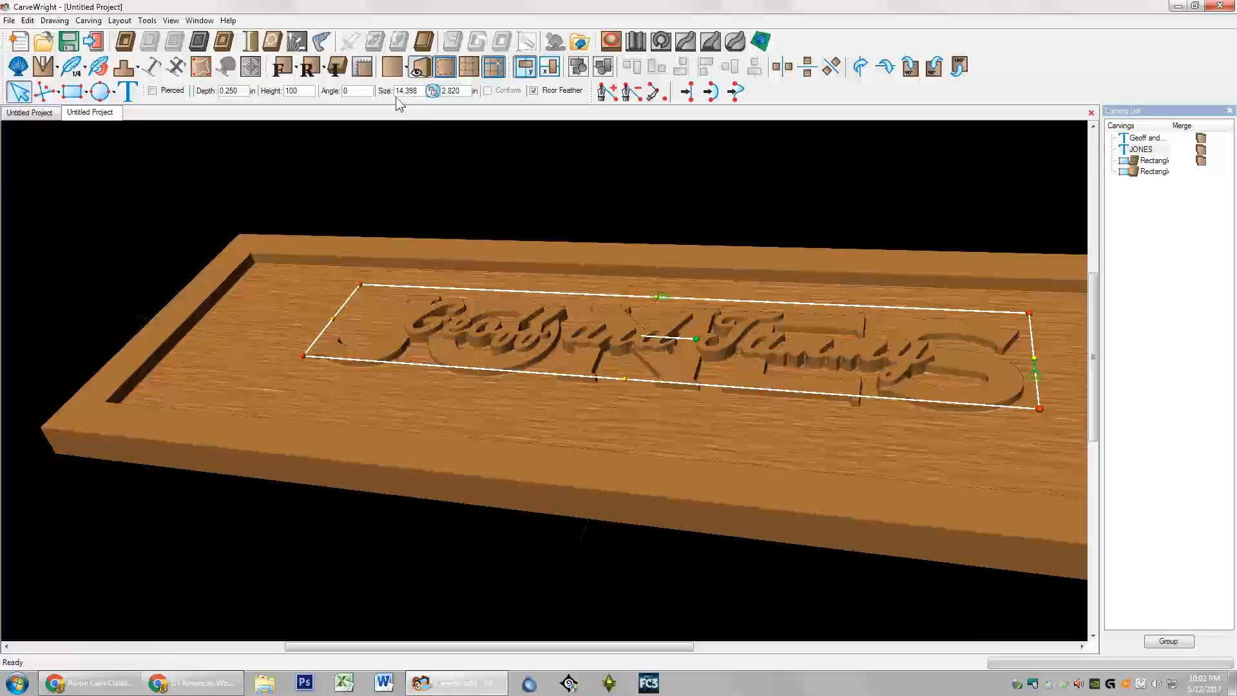
key(Tab)
Step: Set the JONES carving height to 90, then the script first-names carving height to 85
text(90)
key(Return)
click(1145, 138)
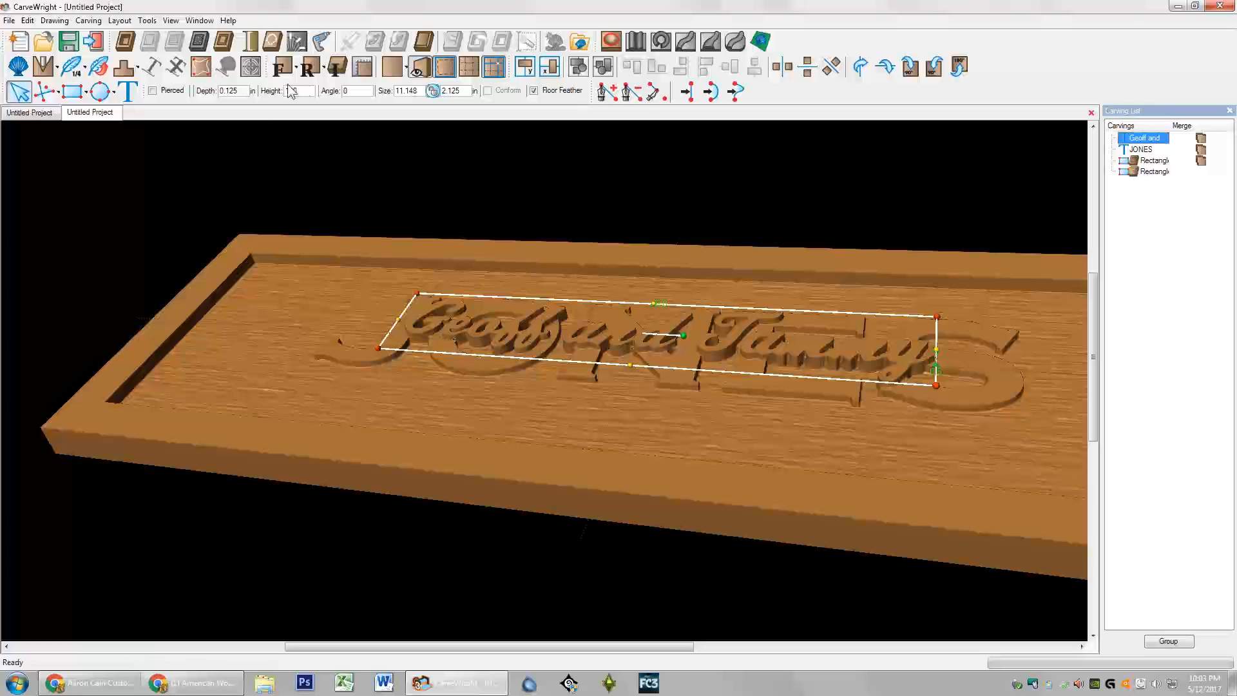
click(305, 92)
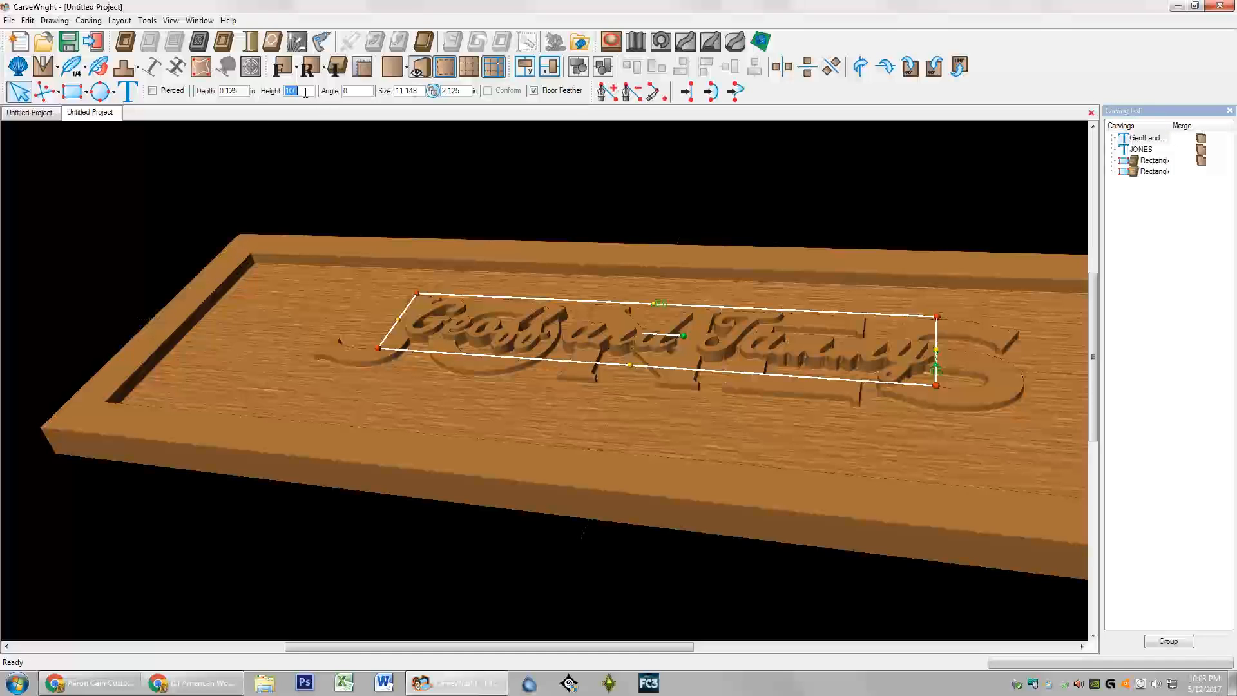
text(85)
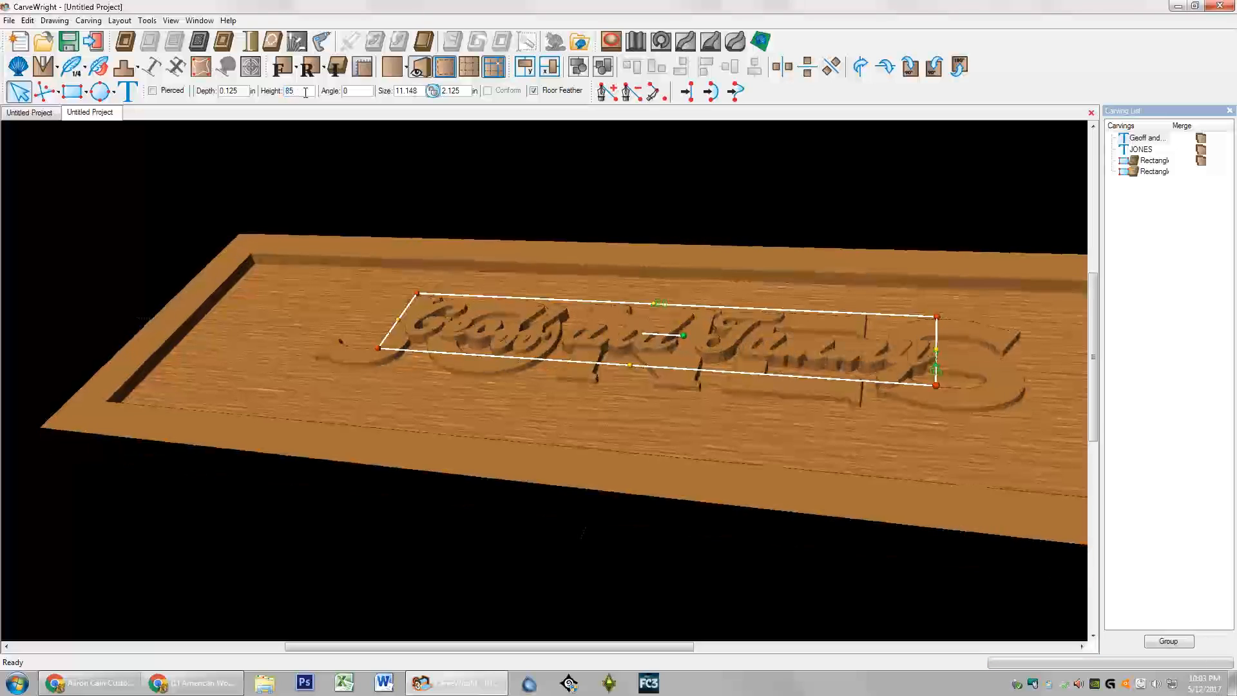
scroll(574, 361, up, 5)
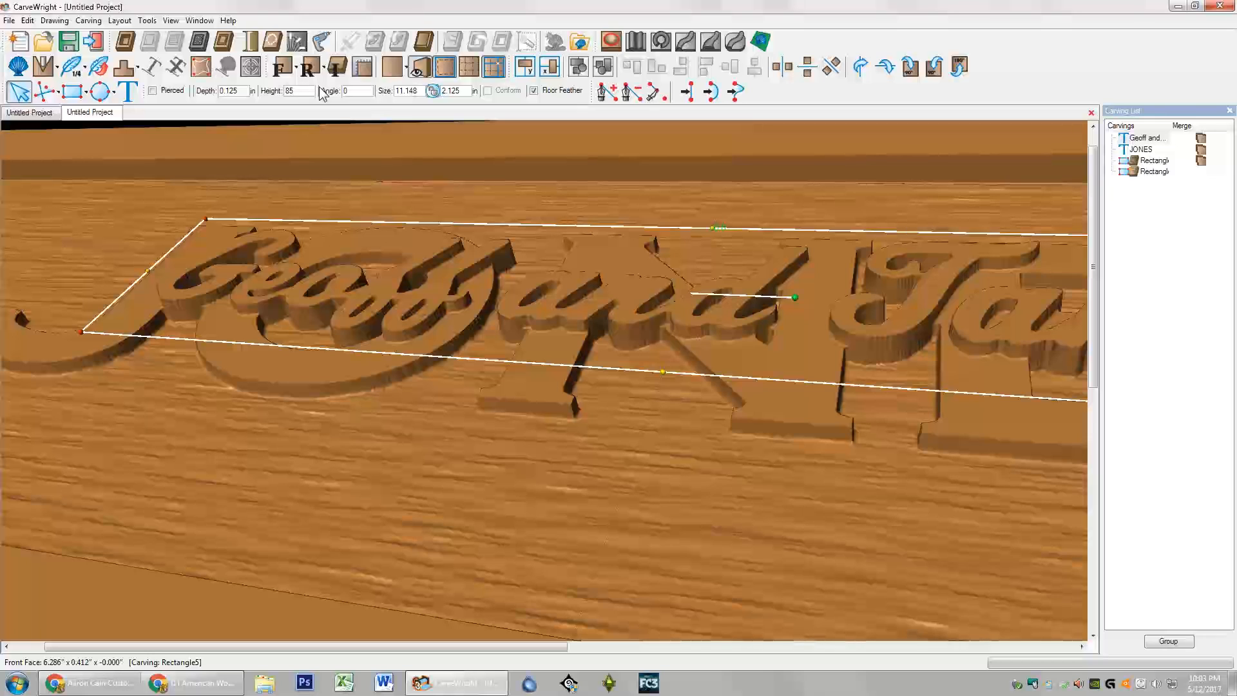
Step: Leave the script text's depth and 85 height unchanged, then return to the flat Front view
double_click(243, 91)
click(243, 92)
double_click(291, 91)
click(287, 67)
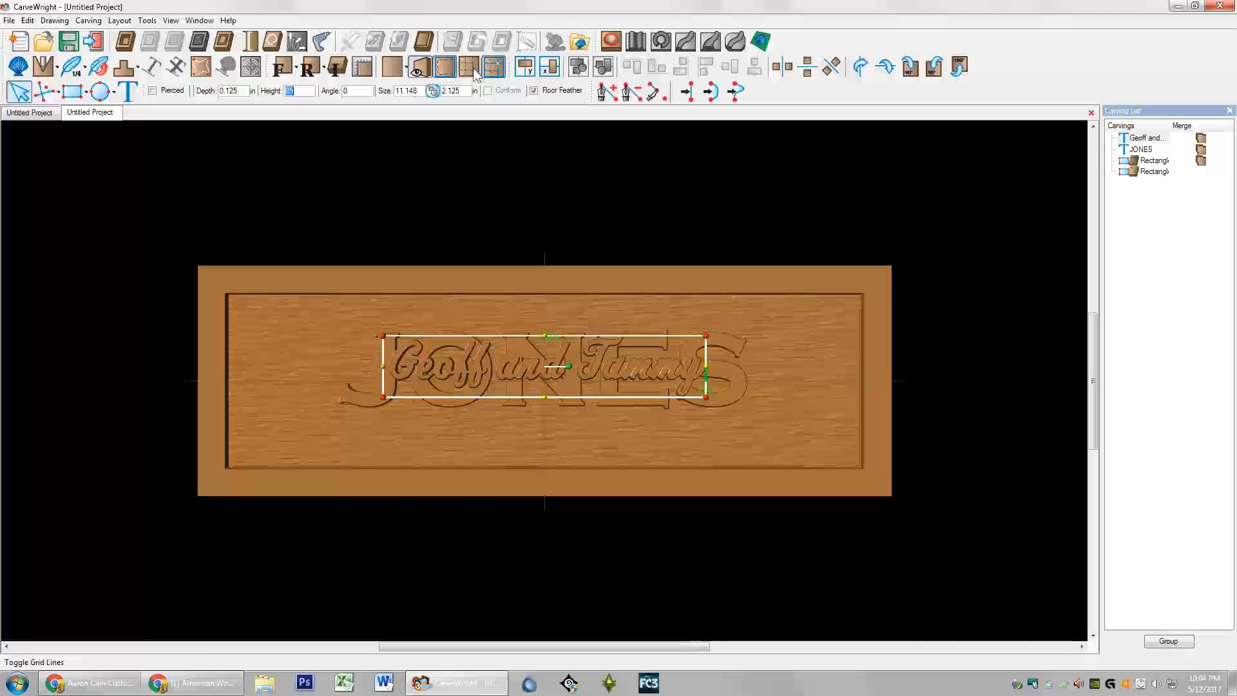
Step: Move the script names lower on the board and center them horizontally
scroll(532, 376, up, 5)
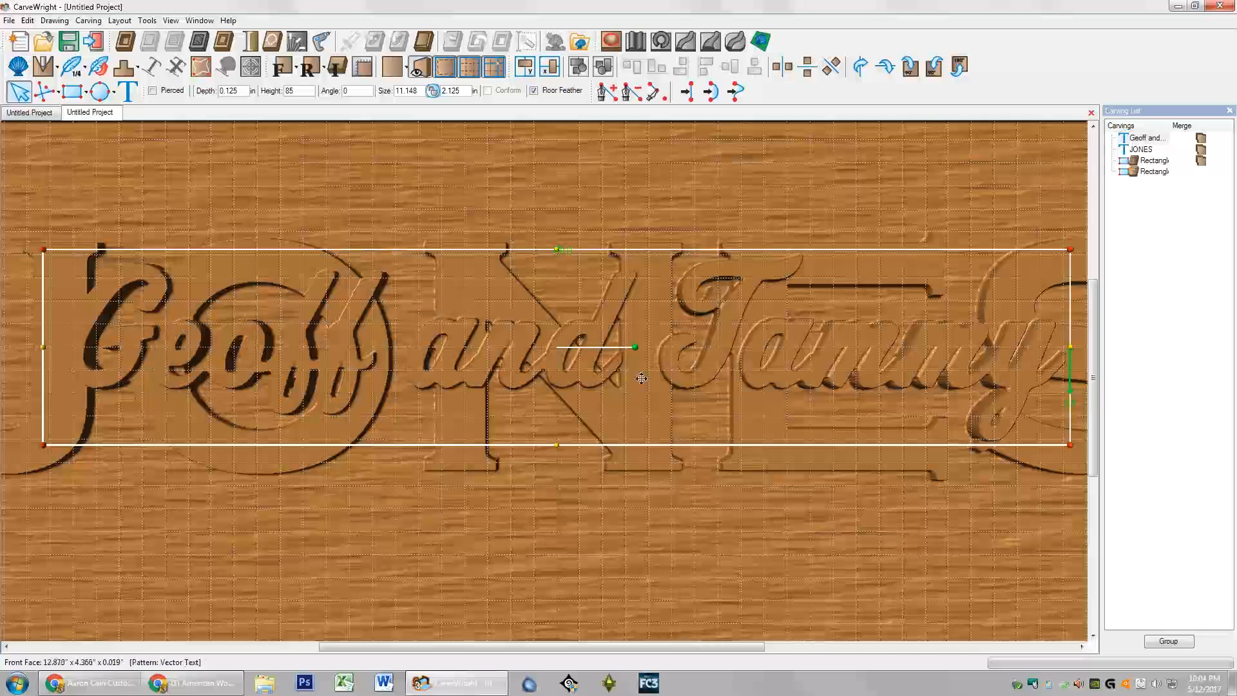
drag(490, 357, 476, 386)
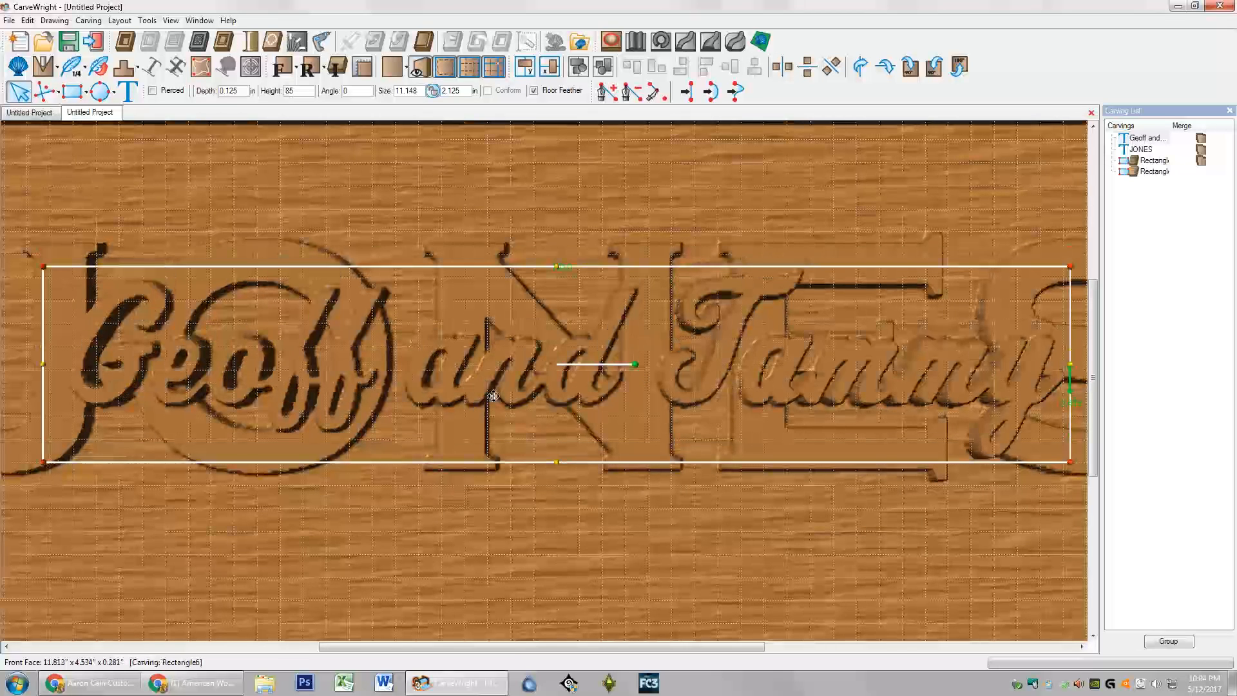
right_click(488, 381)
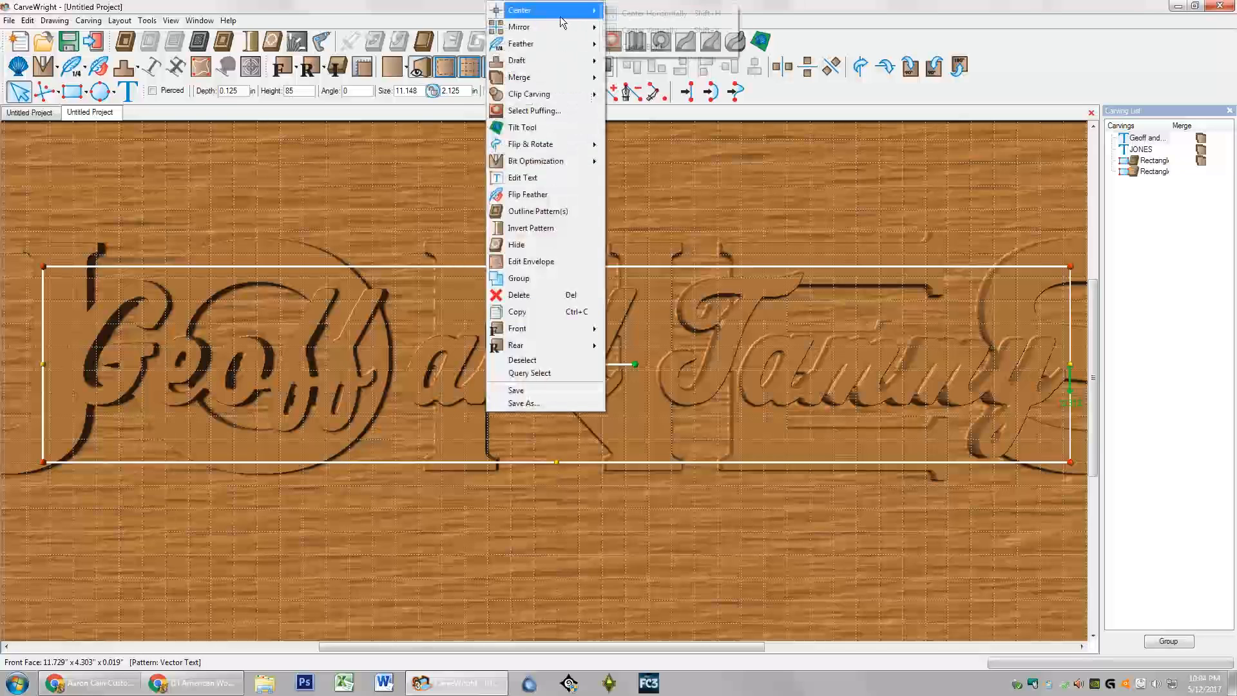
mouse_move(542, 10)
click(638, 13)
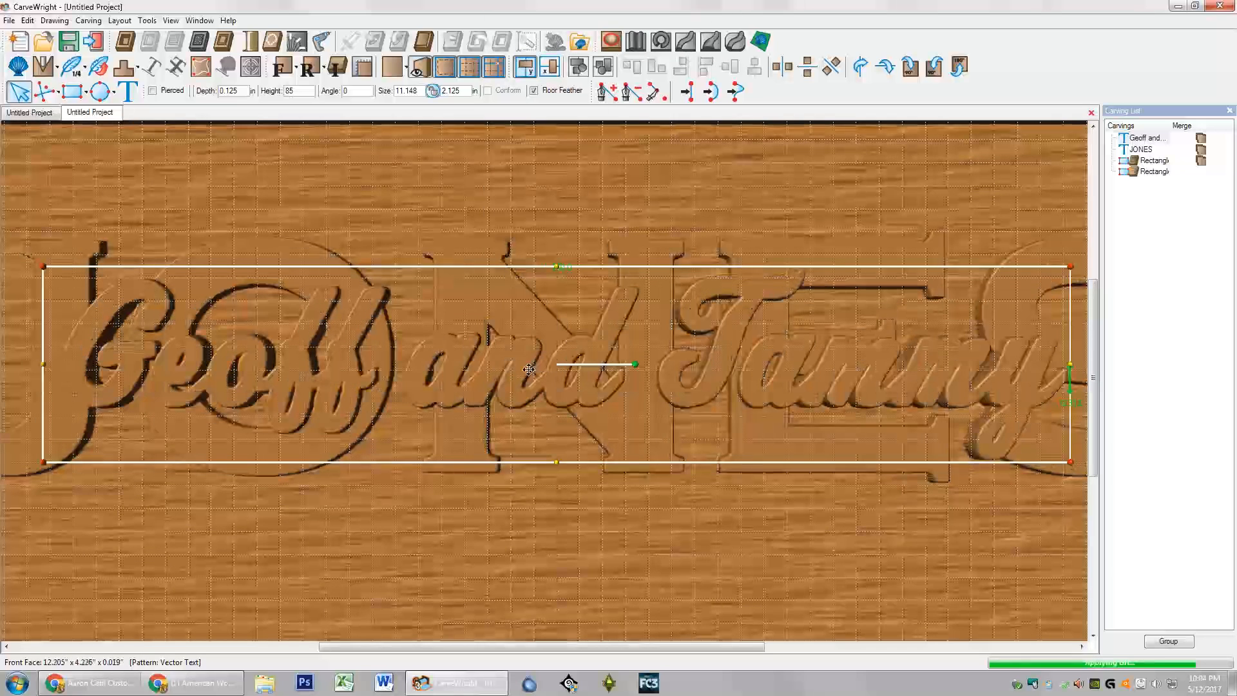
drag(490, 365, 491, 377)
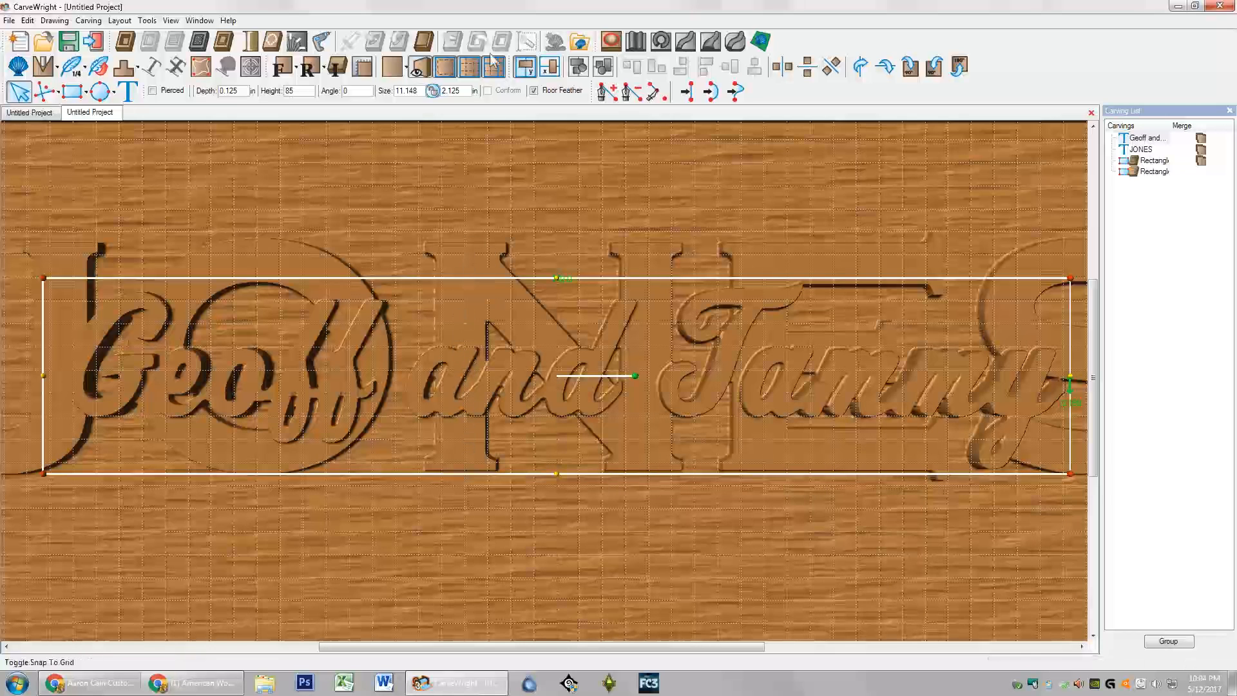
Step: Turn off the grid lines, zoom out, and clear the selection
click(468, 69)
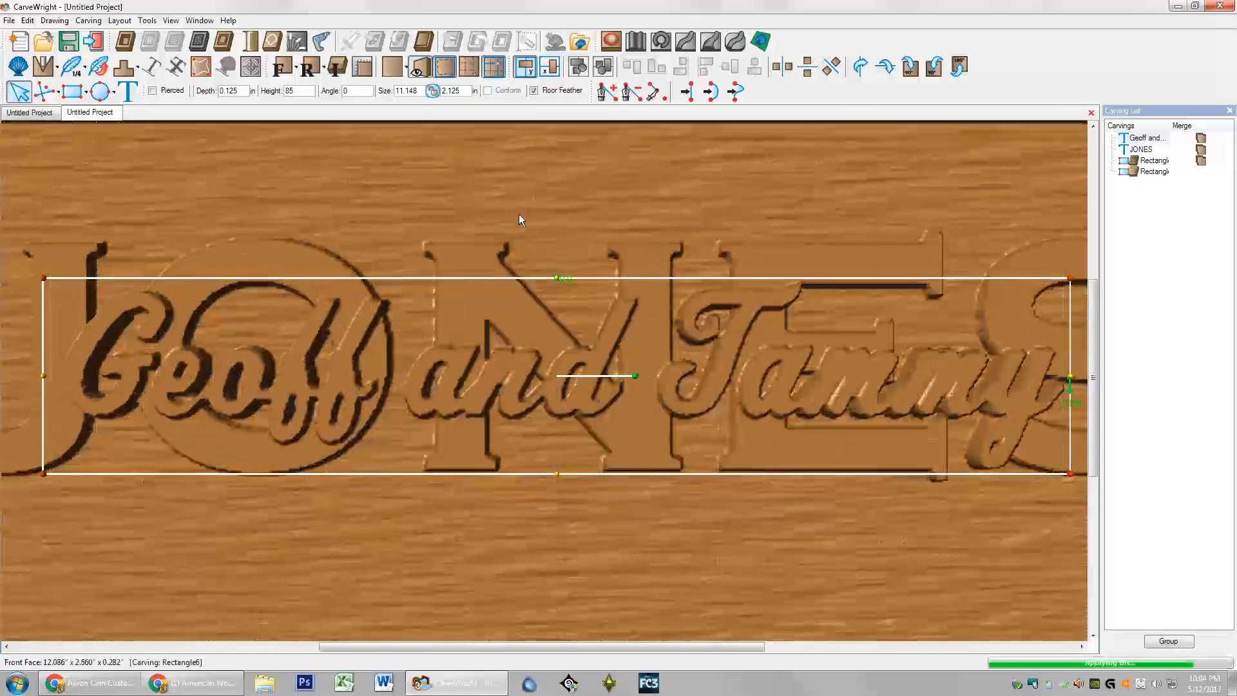
scroll(520, 215, down, 2)
scroll(519, 219, down, 2)
click(604, 502)
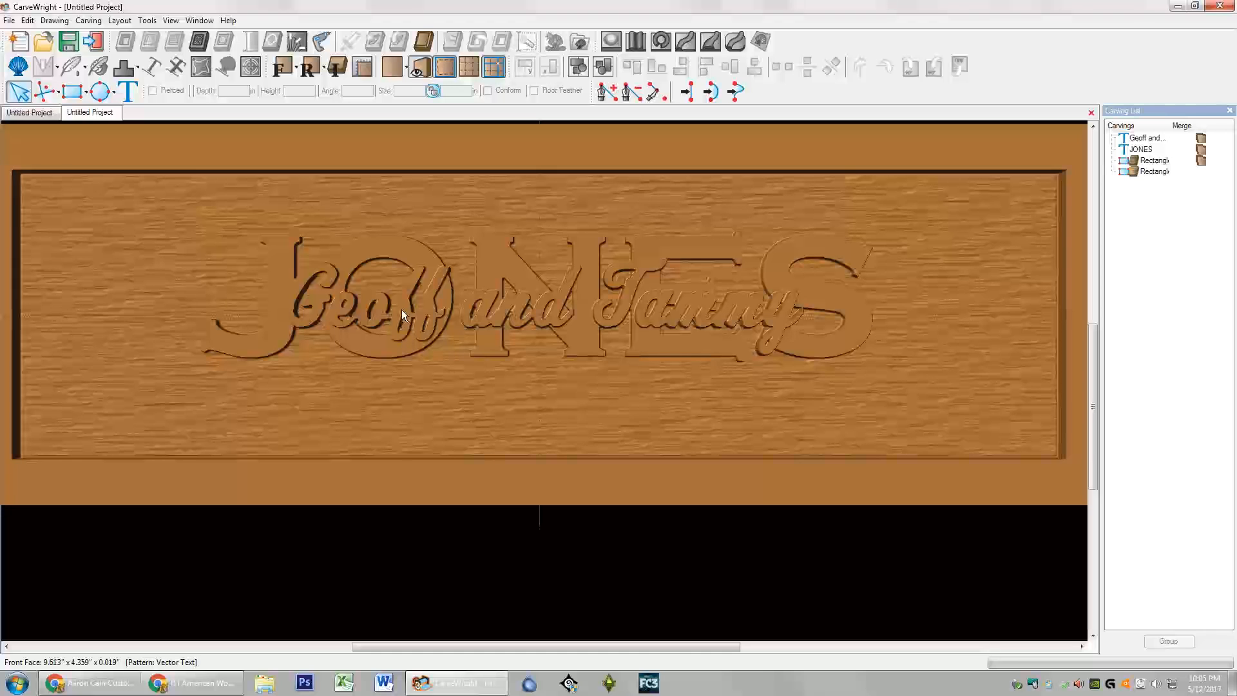
Step: Toggle render shading off and on, show the Front view, and begin new text on the panel
click(444, 66)
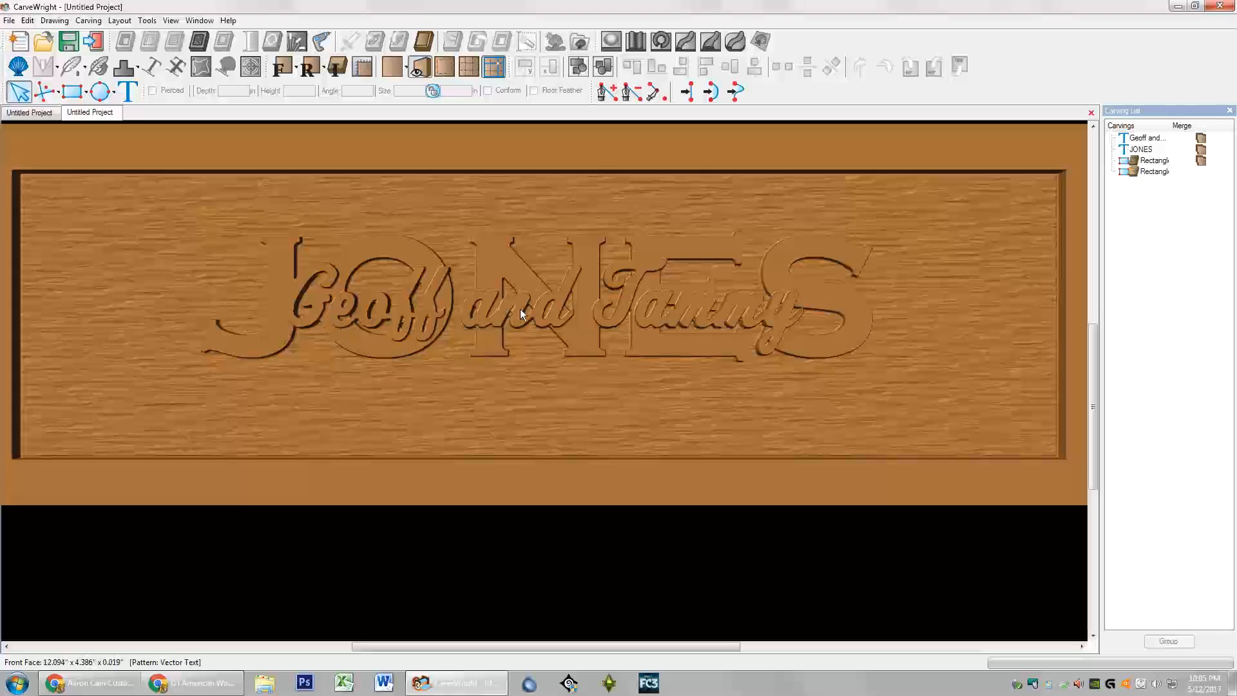
click(446, 68)
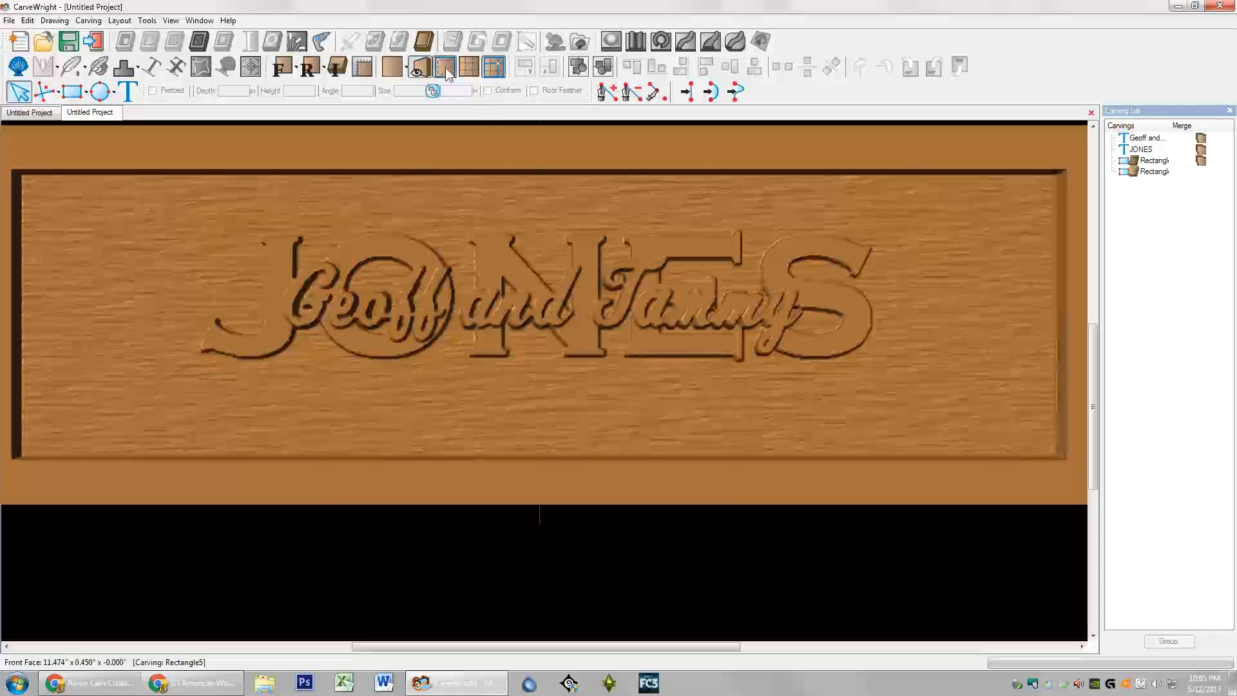
click(281, 68)
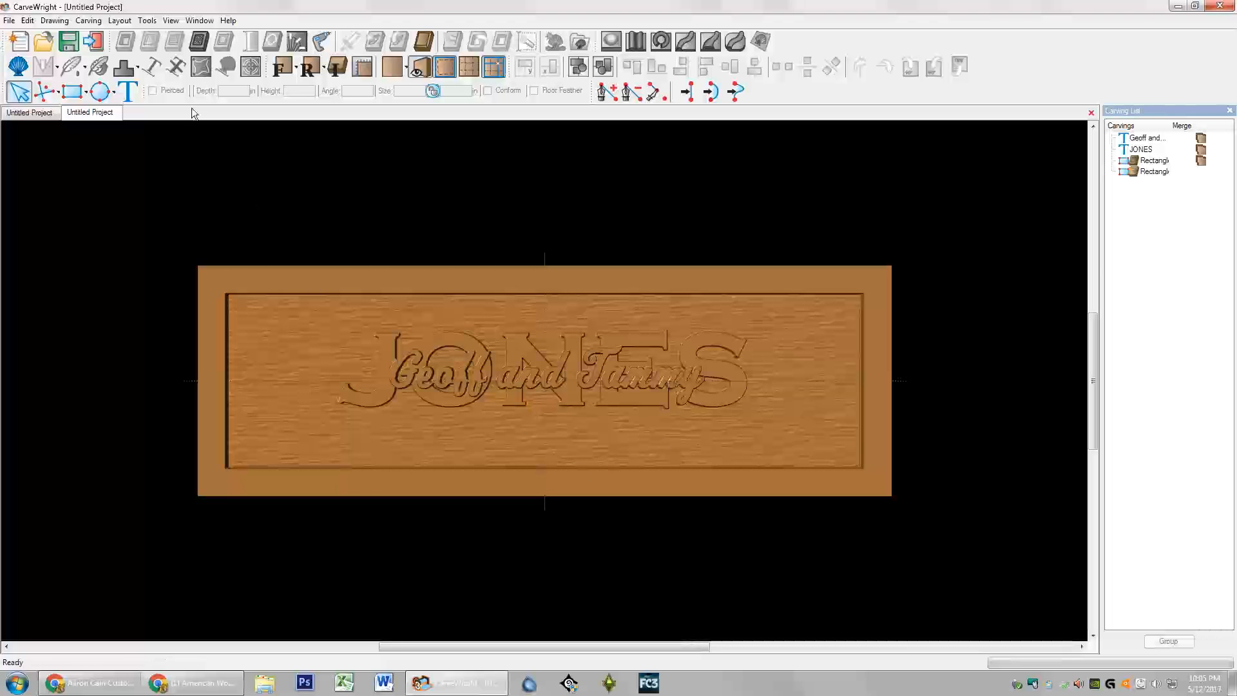
click(126, 93)
click(527, 436)
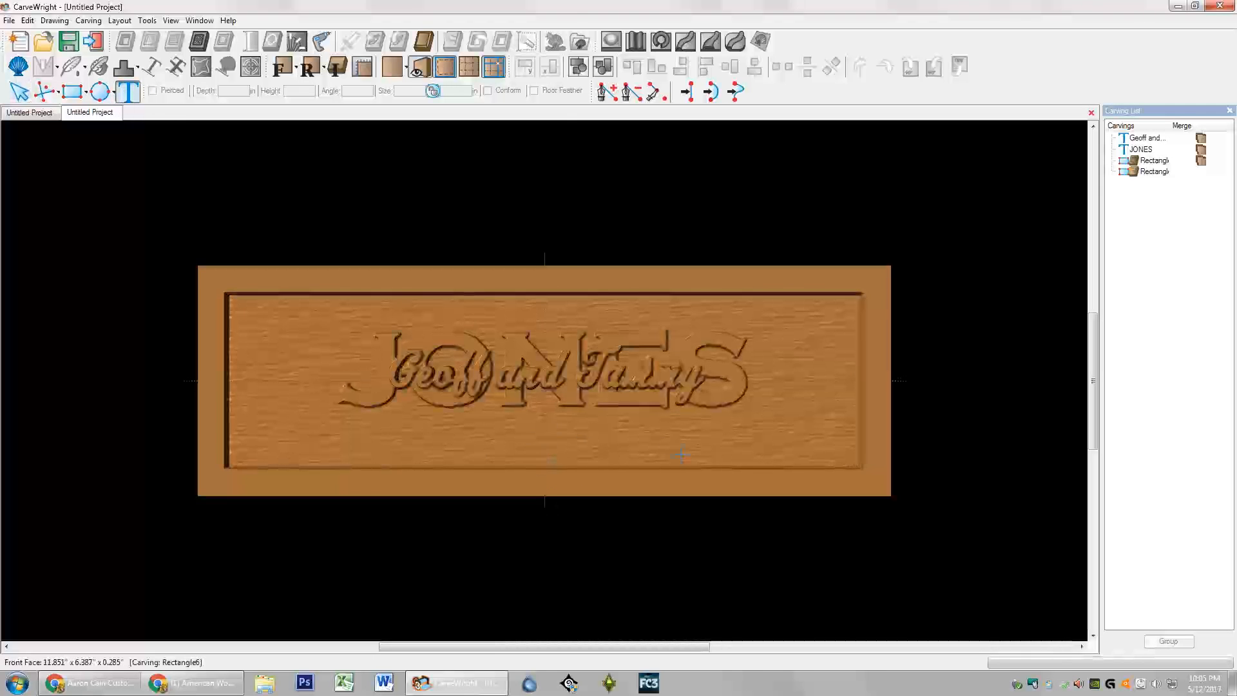
Step: Enter 'Established February 03, 2003' in the Text Tool and select all of it
text(Established)
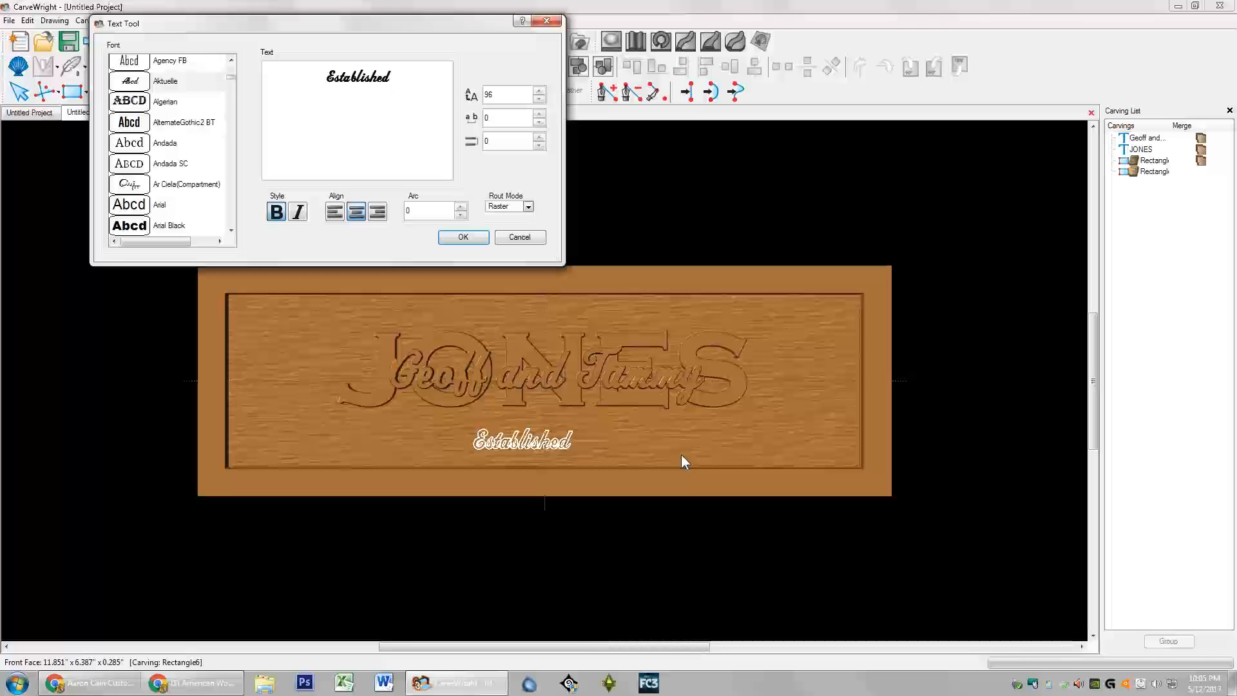
text(Febru)
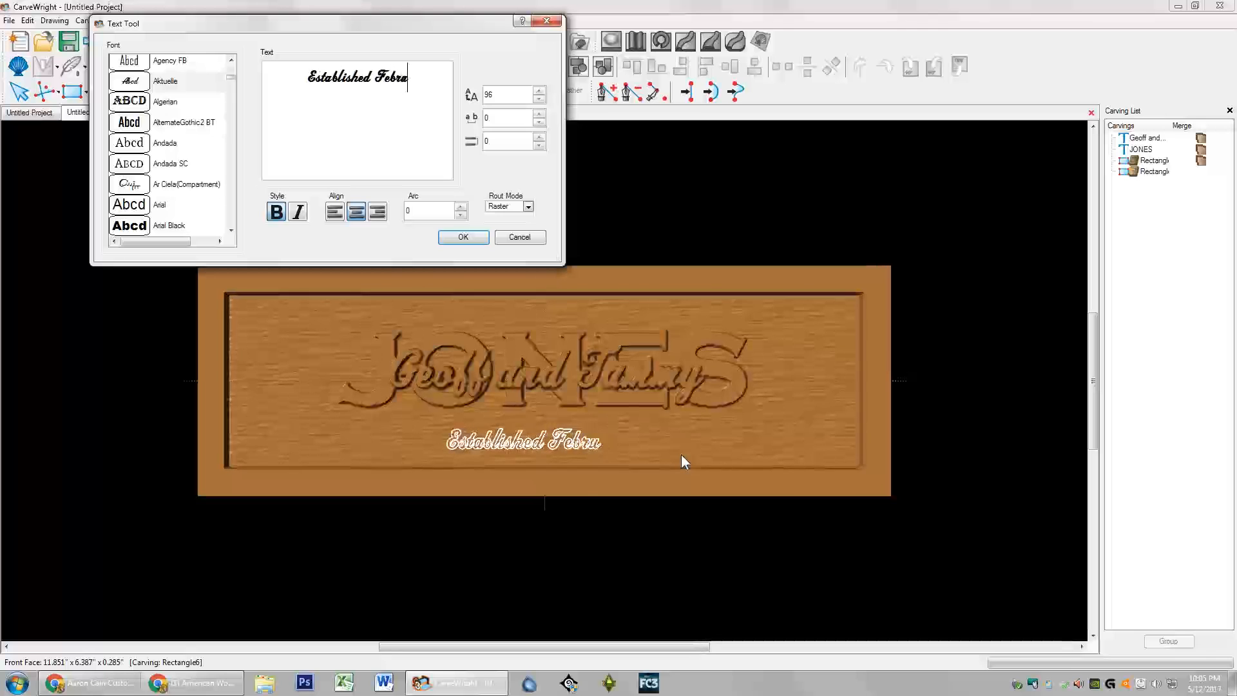
text(ary 03)
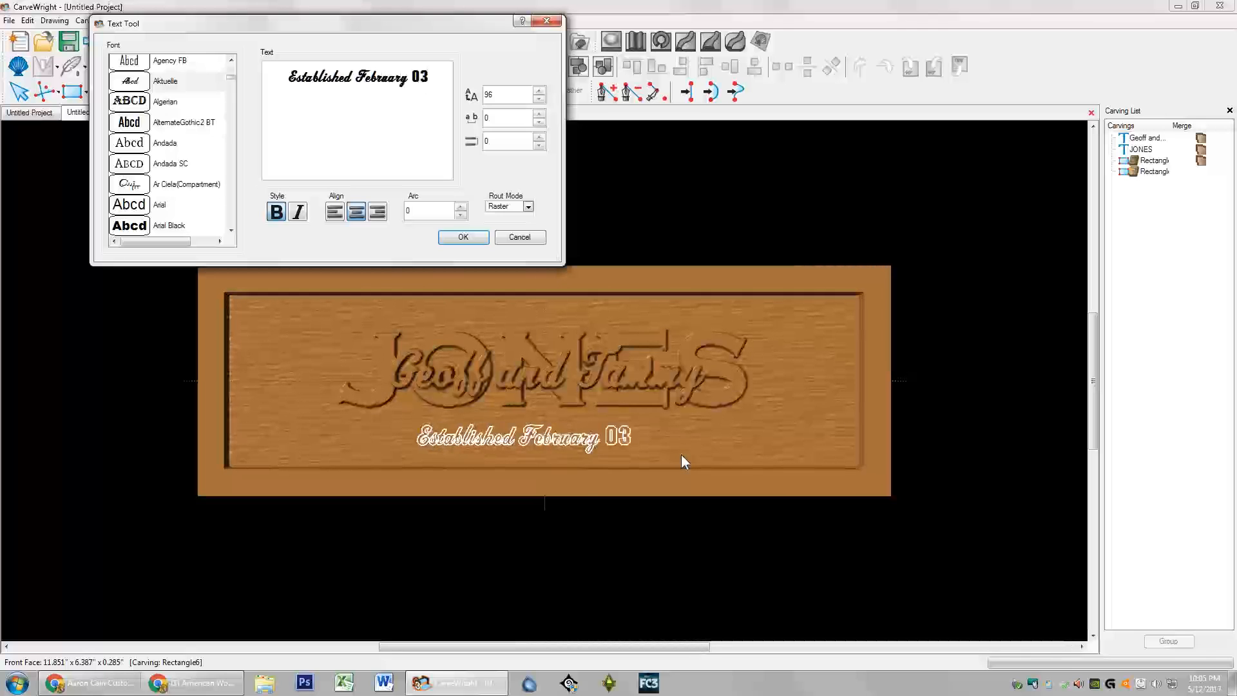
text(, 2)
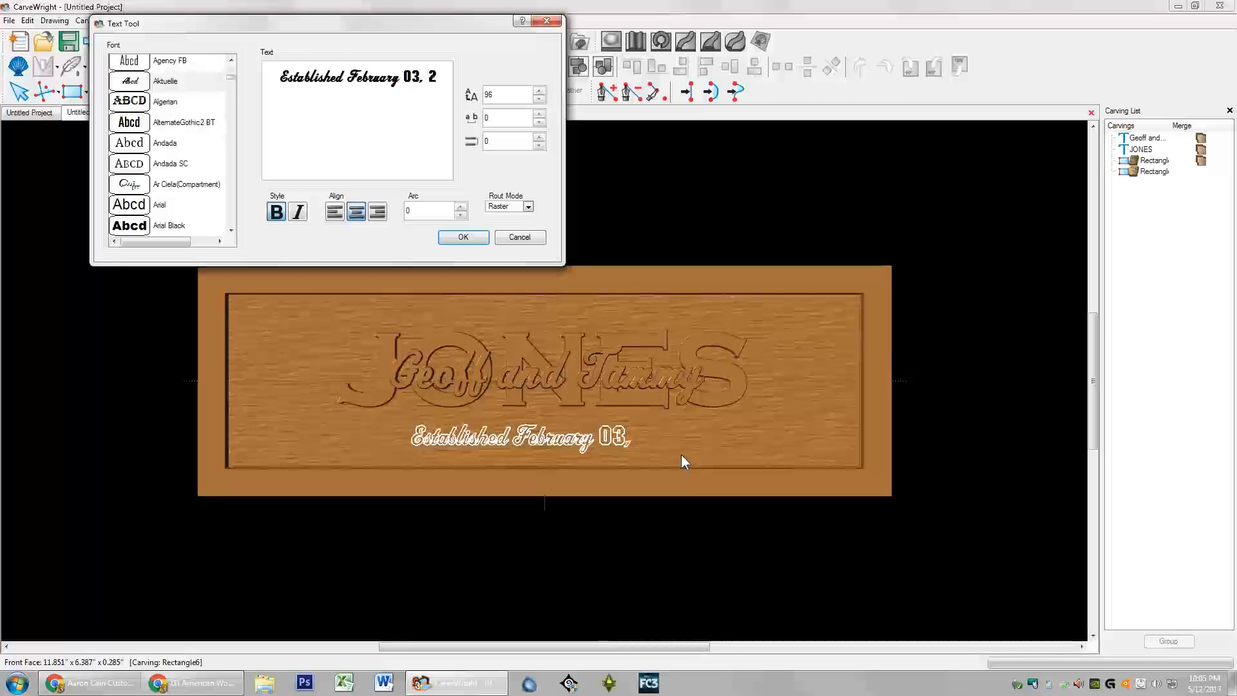
text(003)
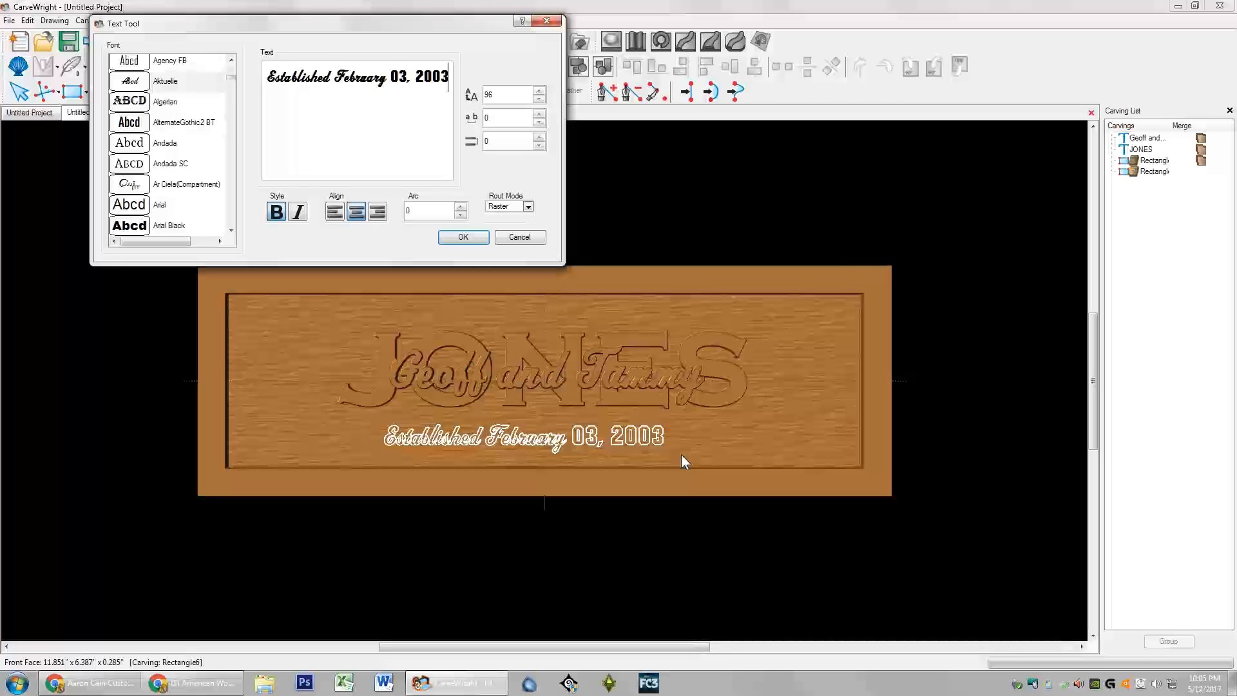
key(ctrl+a)
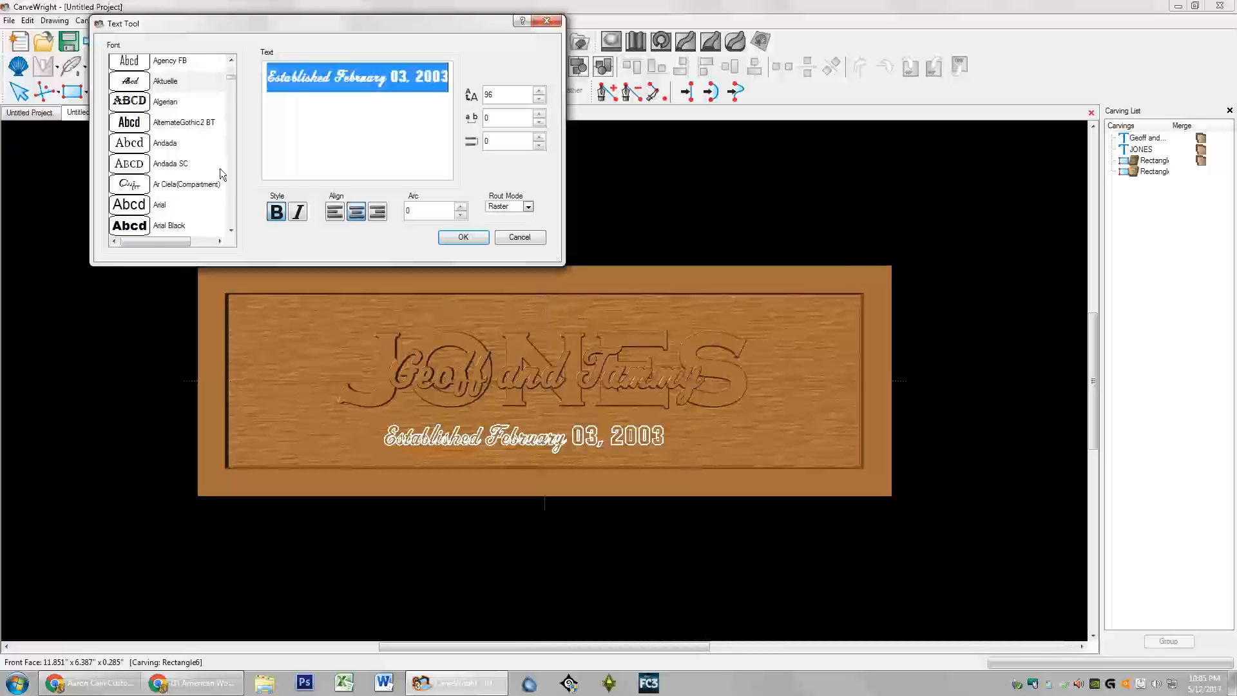
Step: Change the date line's font to Palatino Linotype
drag(230, 78, 234, 184)
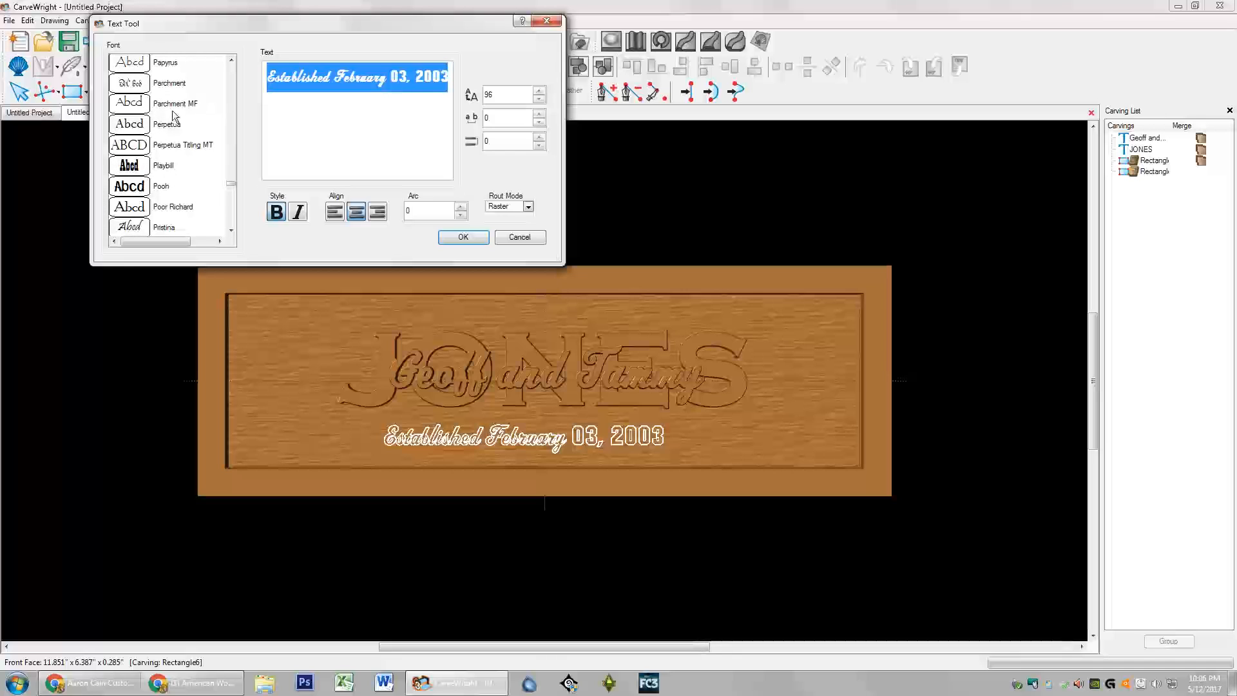
scroll(173, 111, up, 1)
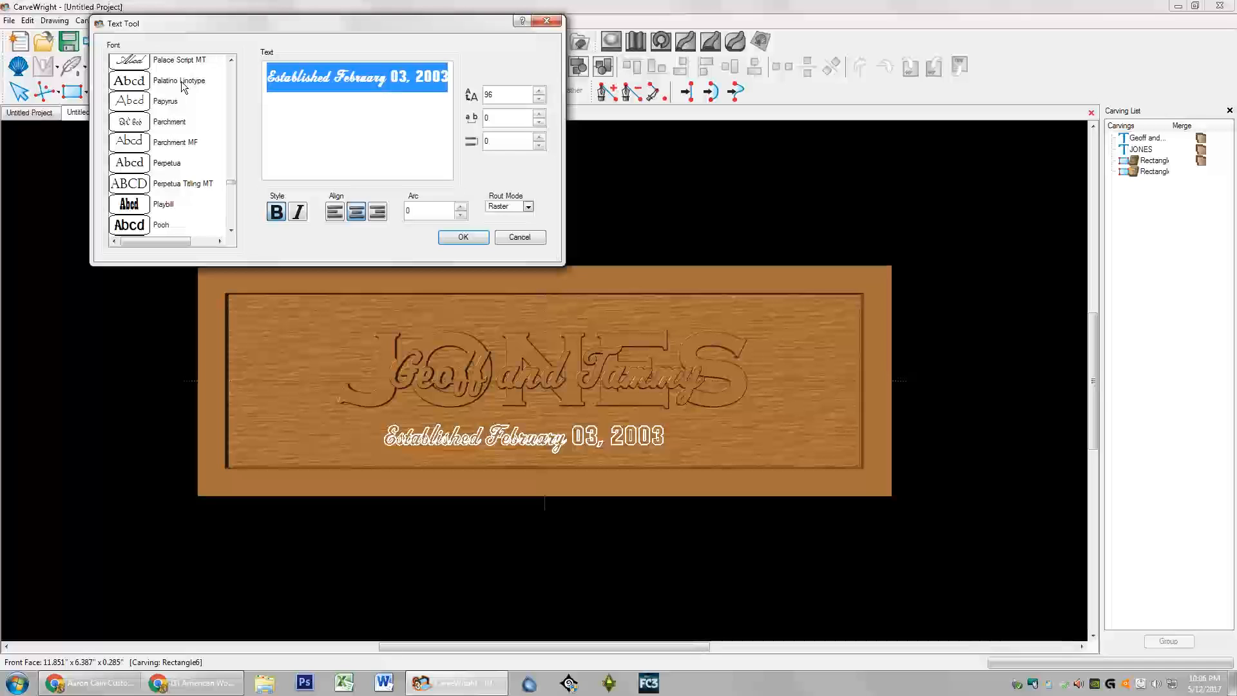
click(182, 82)
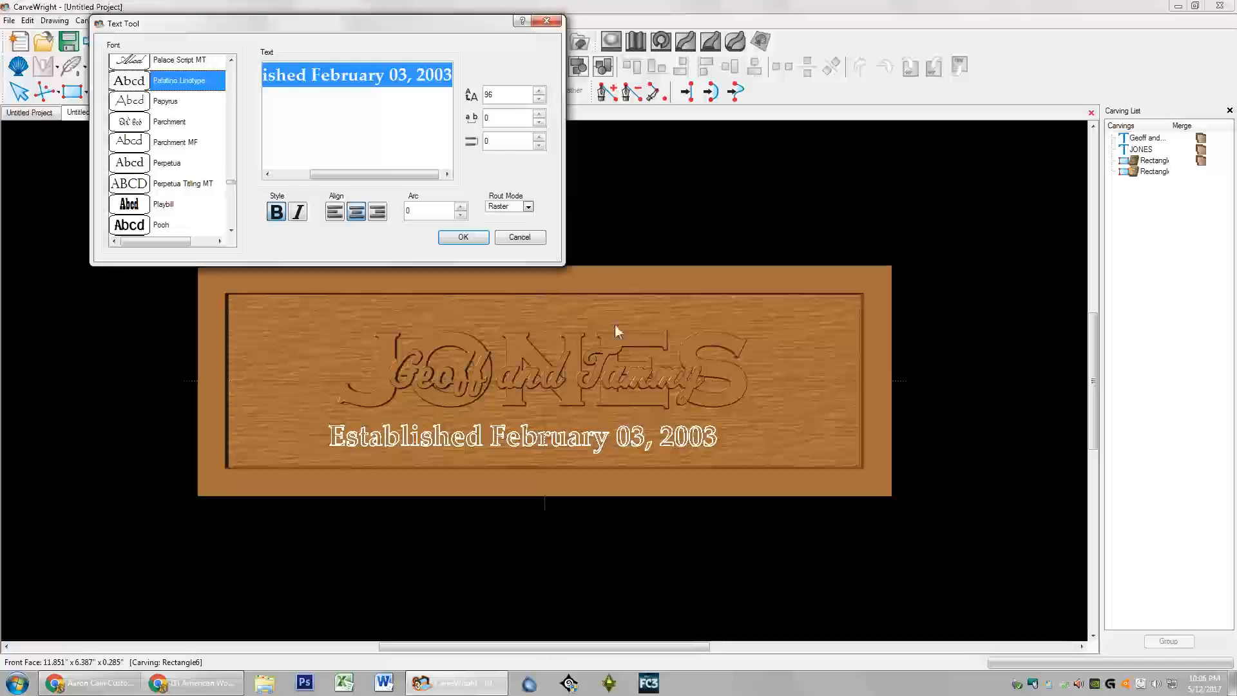
Step: Give the date line font size 100 and letter spacing 2, then confirm it as a carving
double_click(509, 96)
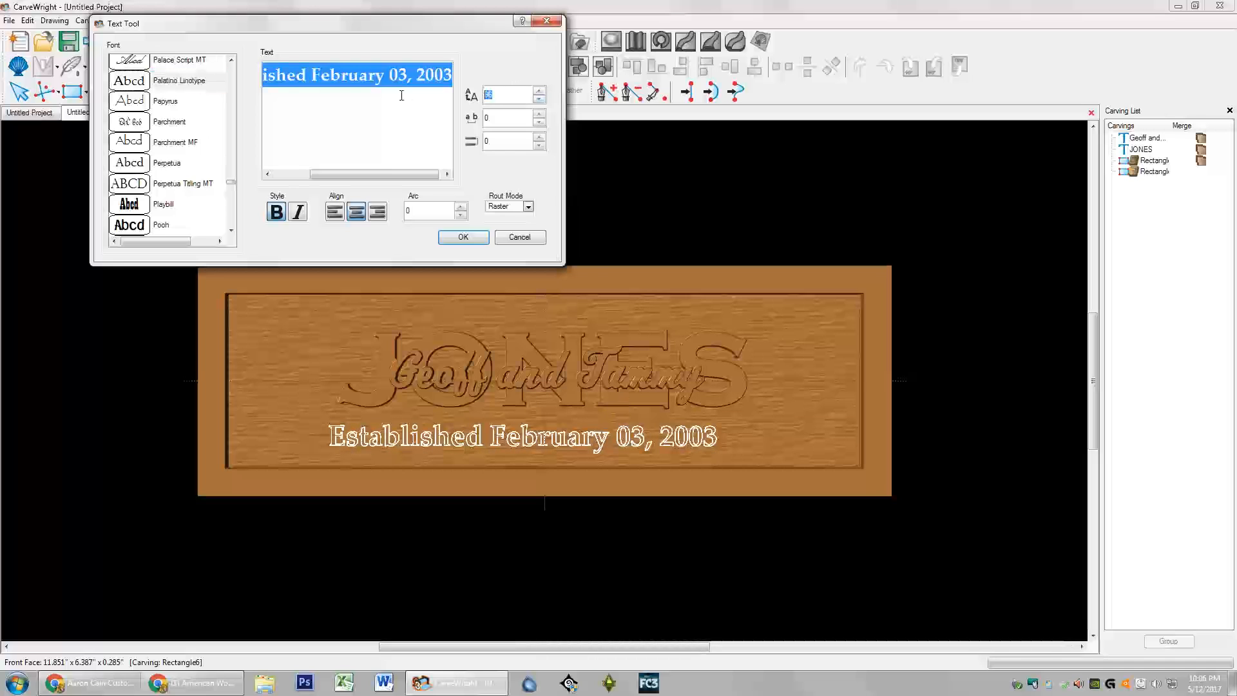
text(120)
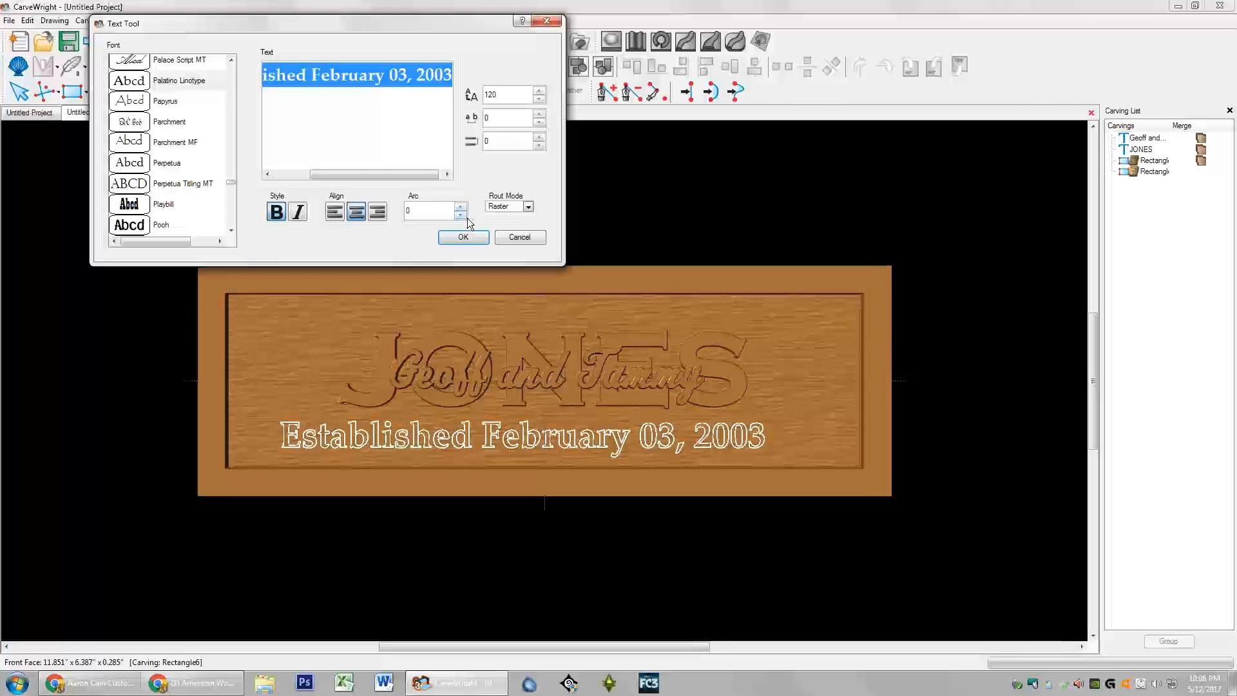
double_click(504, 95)
text(100)
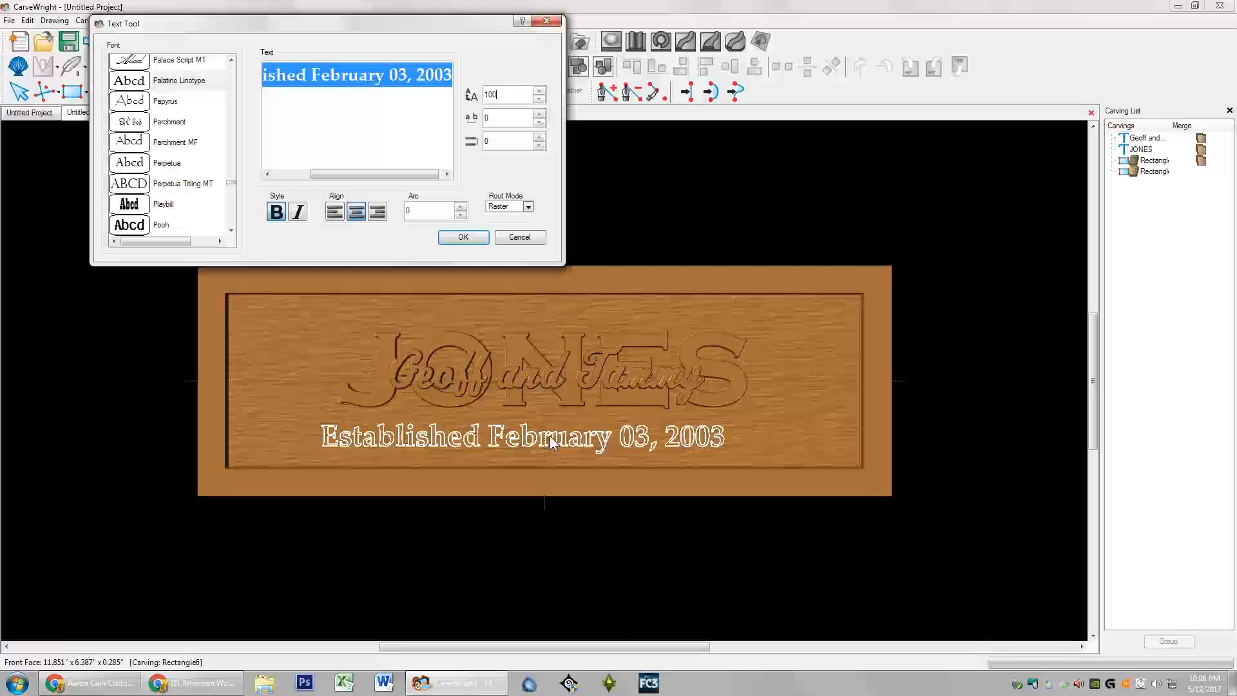
click(539, 115)
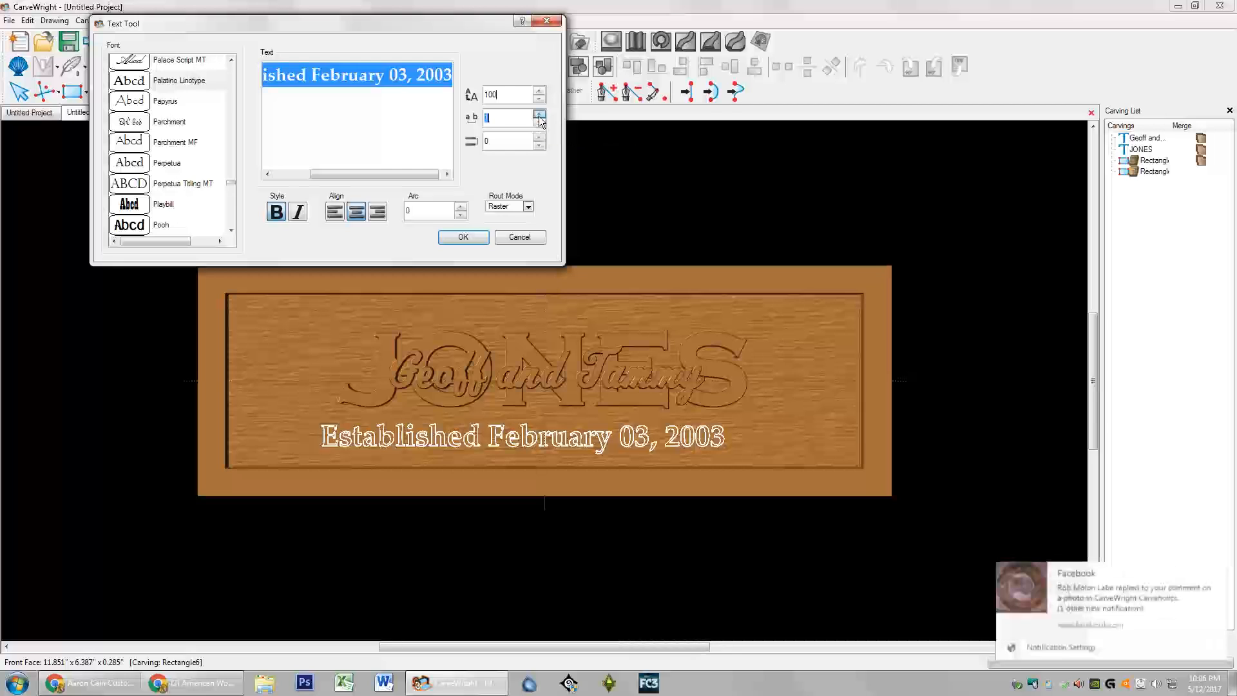
click(539, 116)
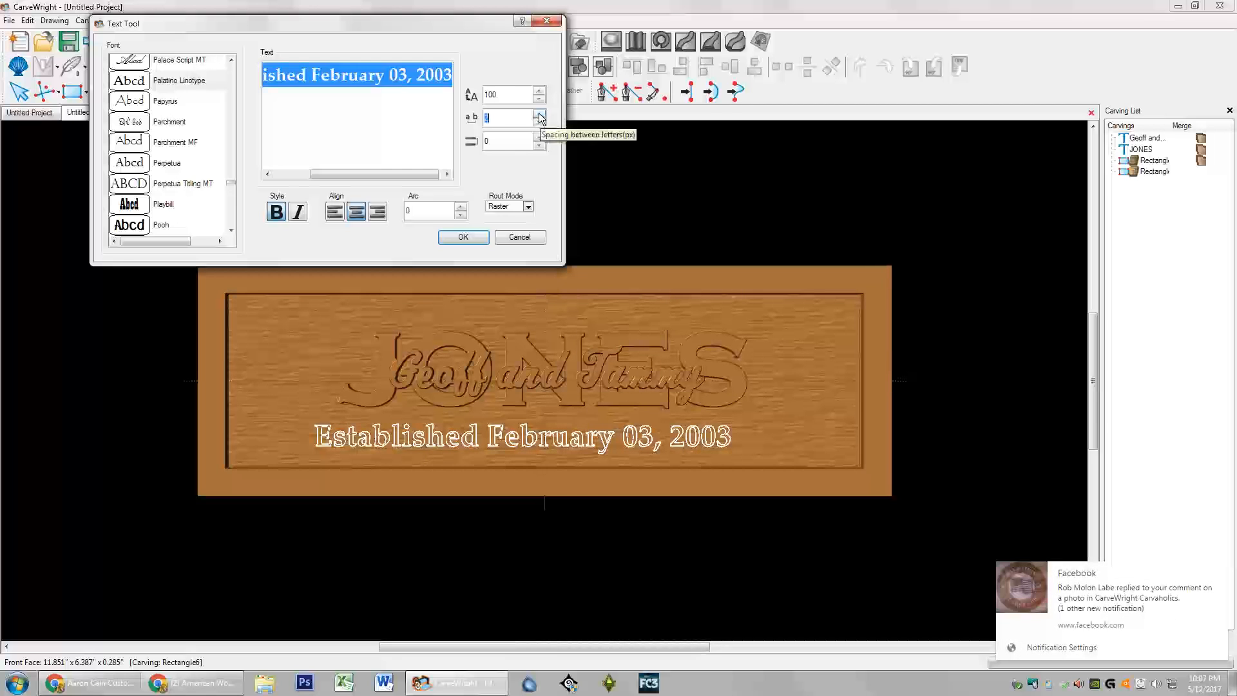
click(540, 115)
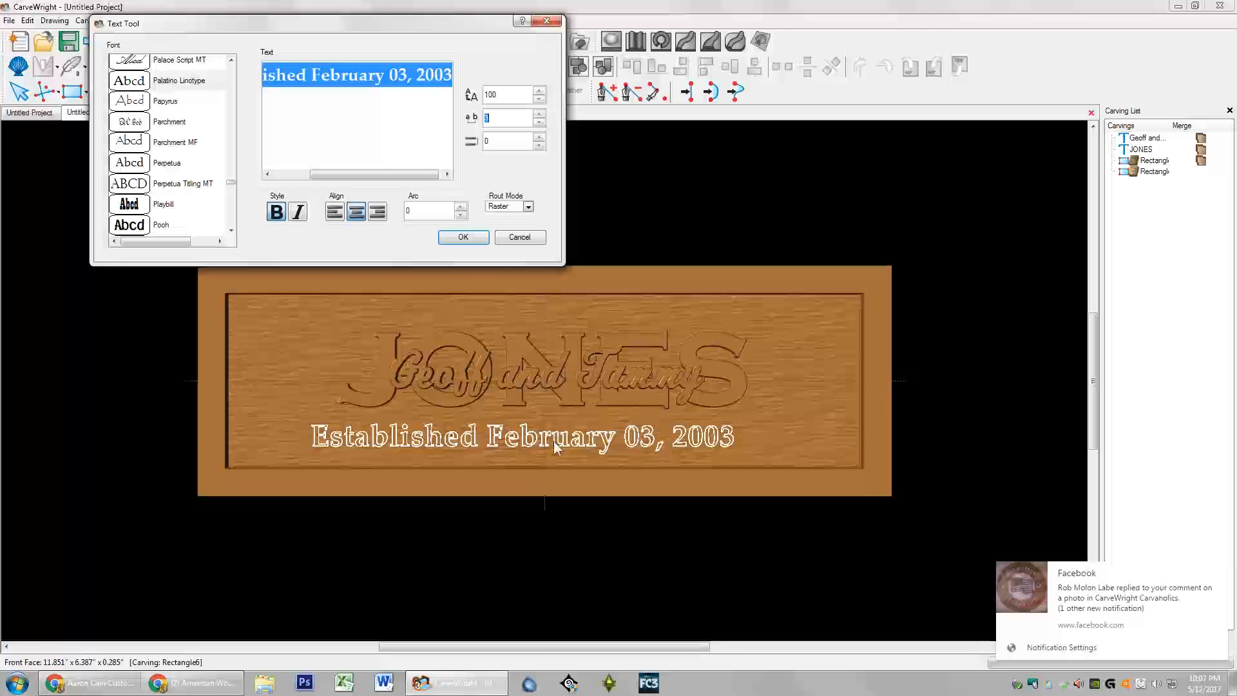
click(462, 237)
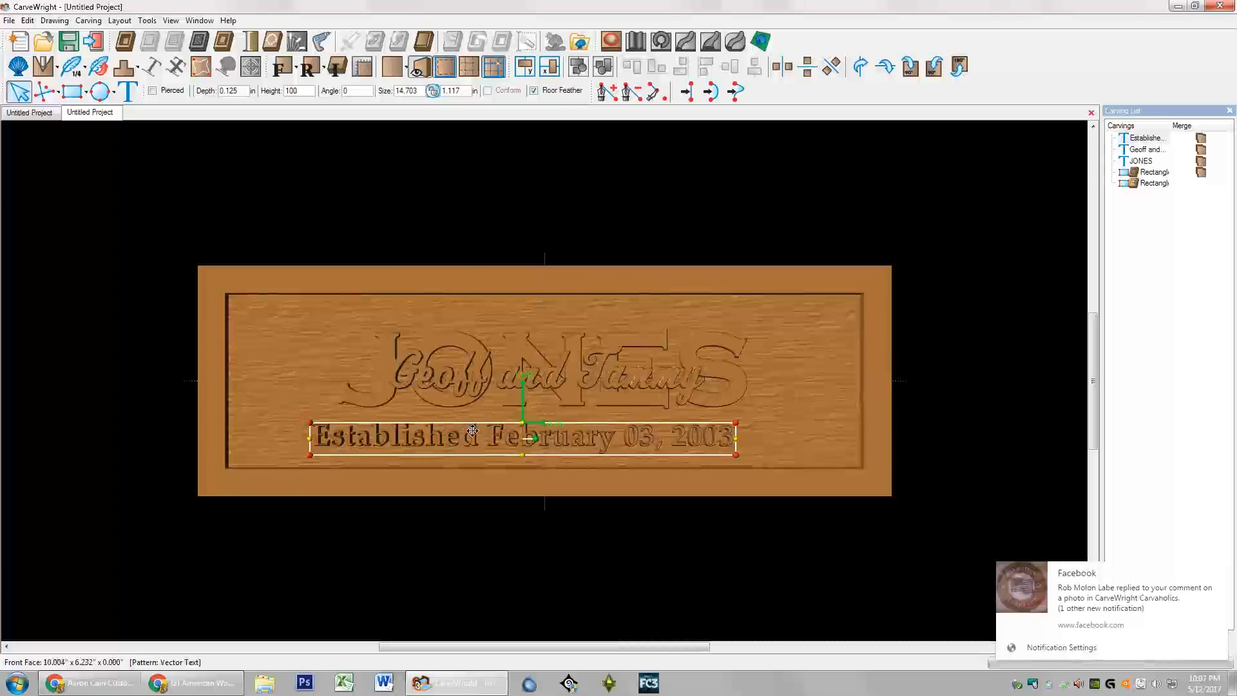
Step: Center the date line horizontally and set its width to 14.5
right_click(473, 436)
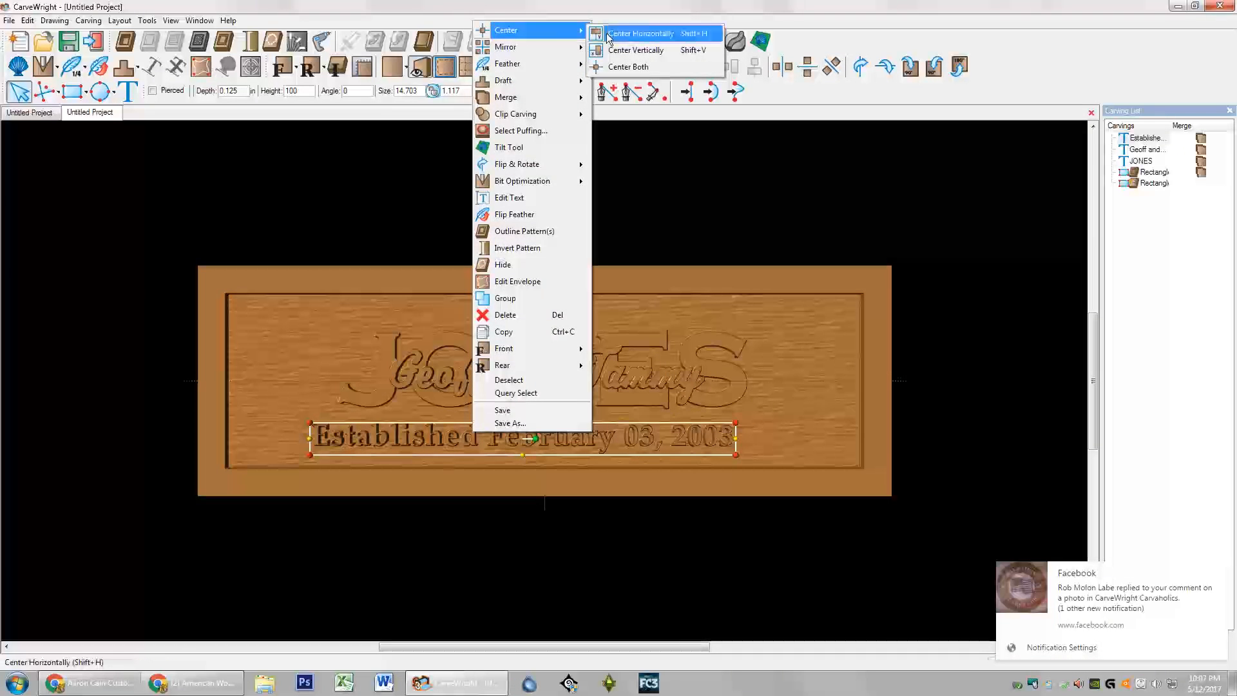
click(609, 39)
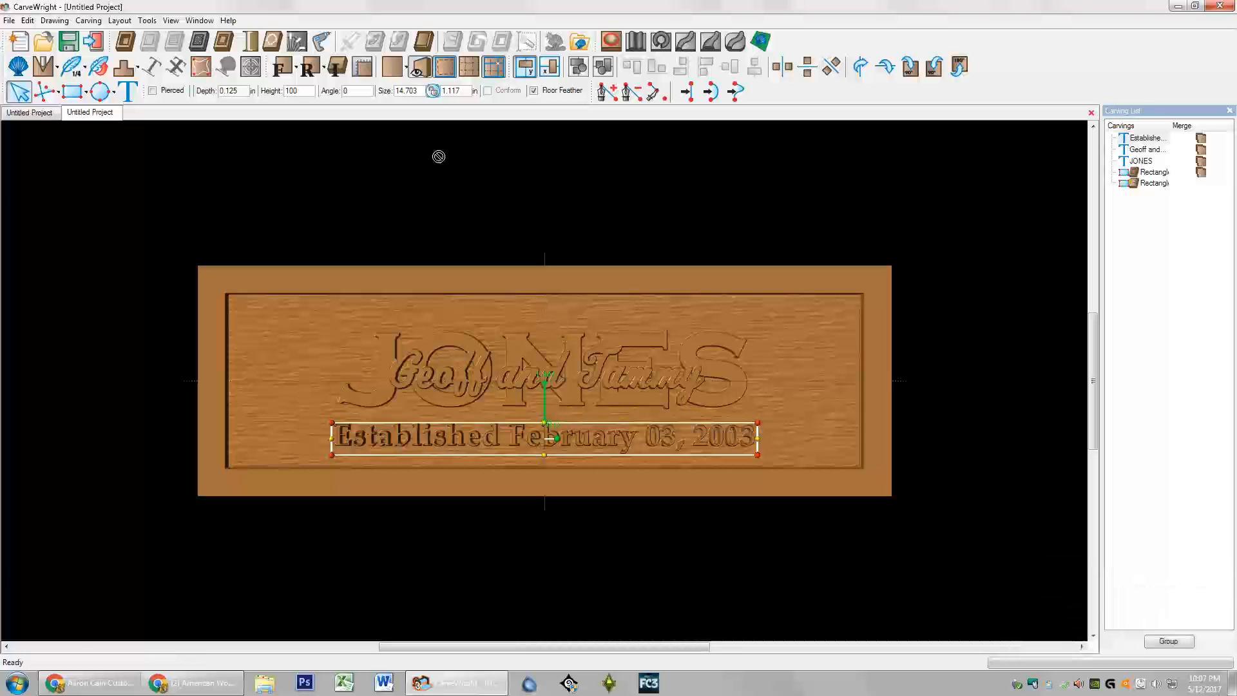
double_click(420, 90)
text(14.5)
key(Return)
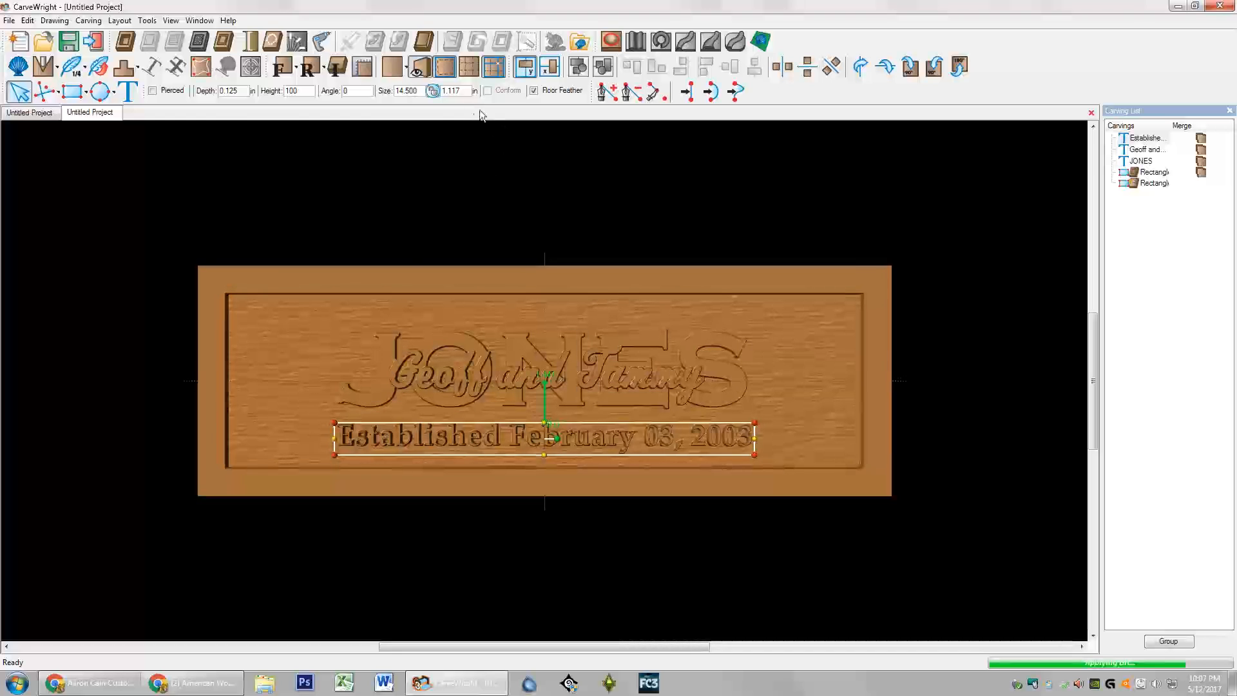
Step: Set the JONES lettering width to 14.5 as well, then deselect it
click(384, 333)
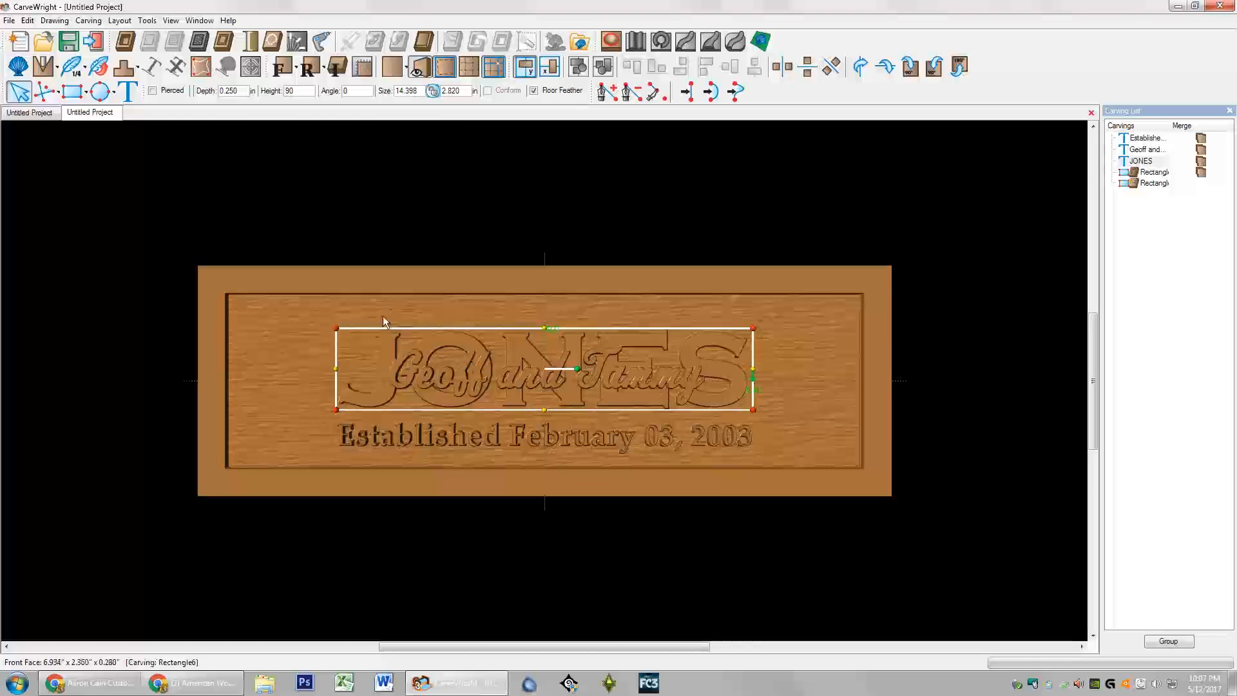
double_click(418, 92)
text(14.5)
key(Return)
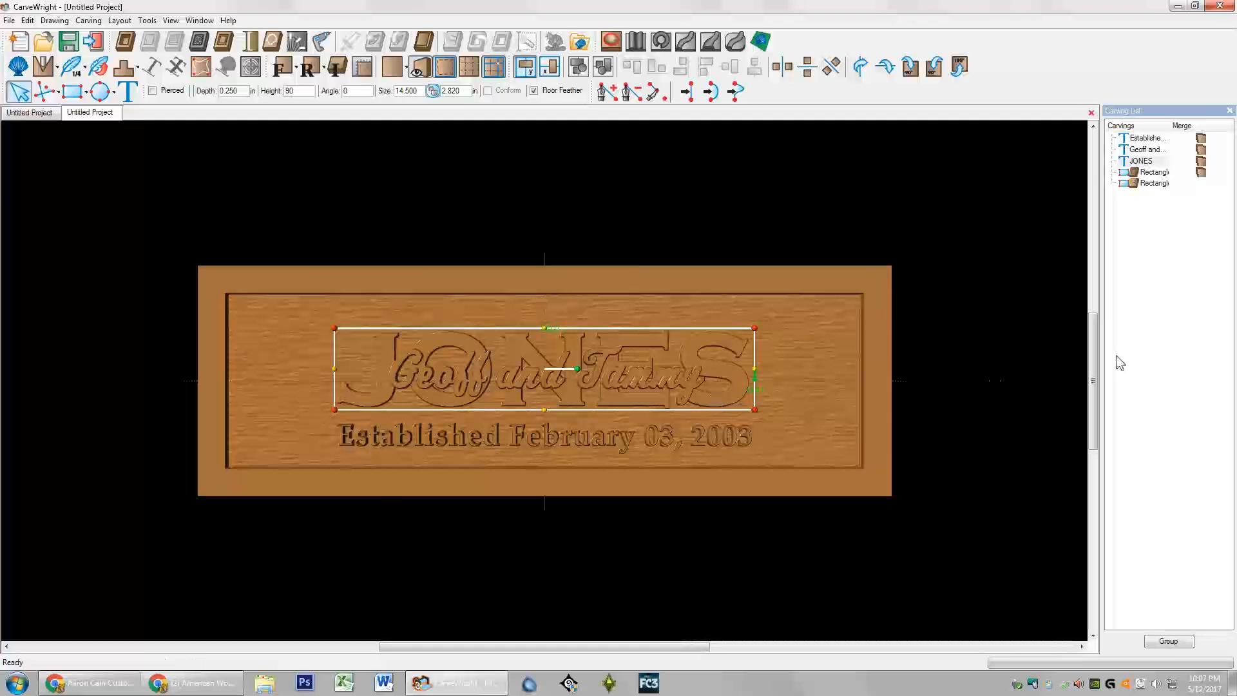
click(882, 370)
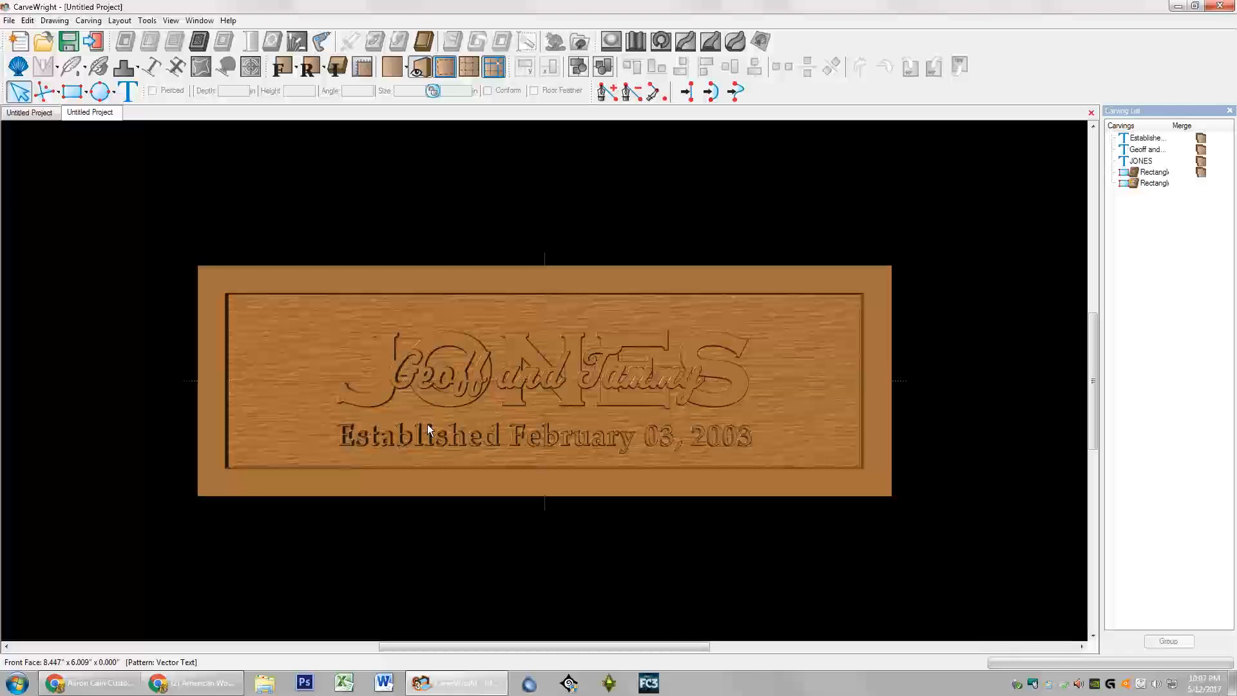
Step: With construction lines shown, nudge the Established line up and then slightly back down
click(457, 435)
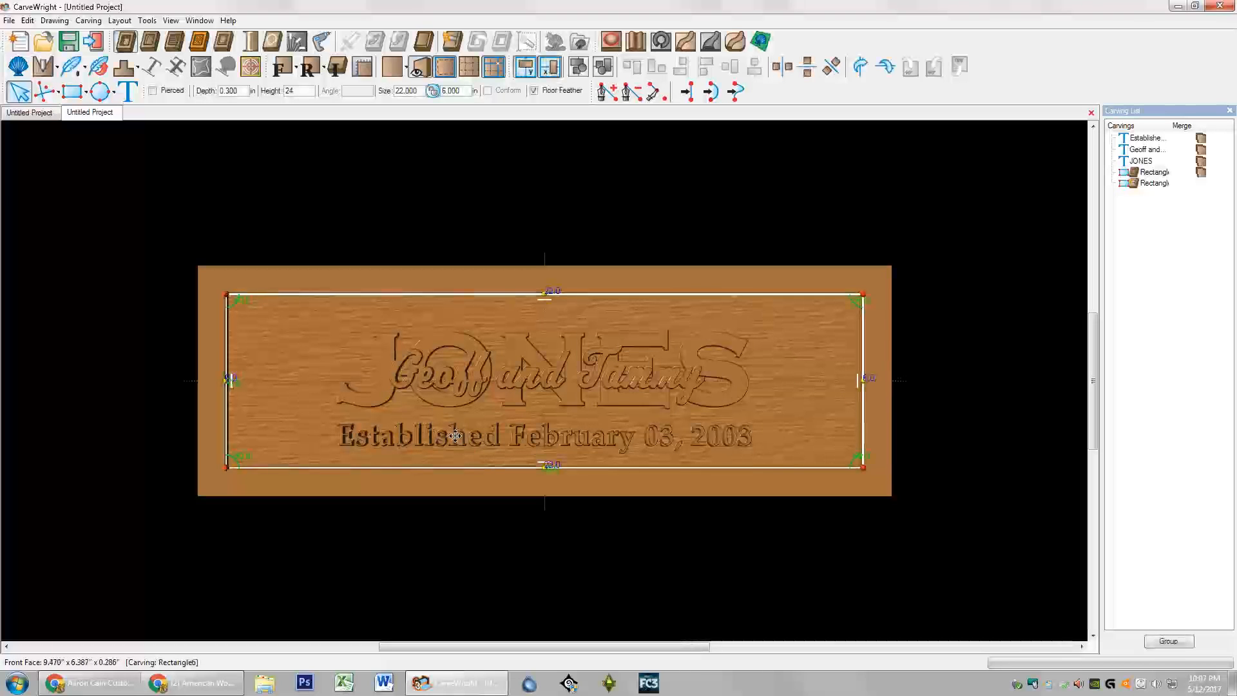
click(455, 435)
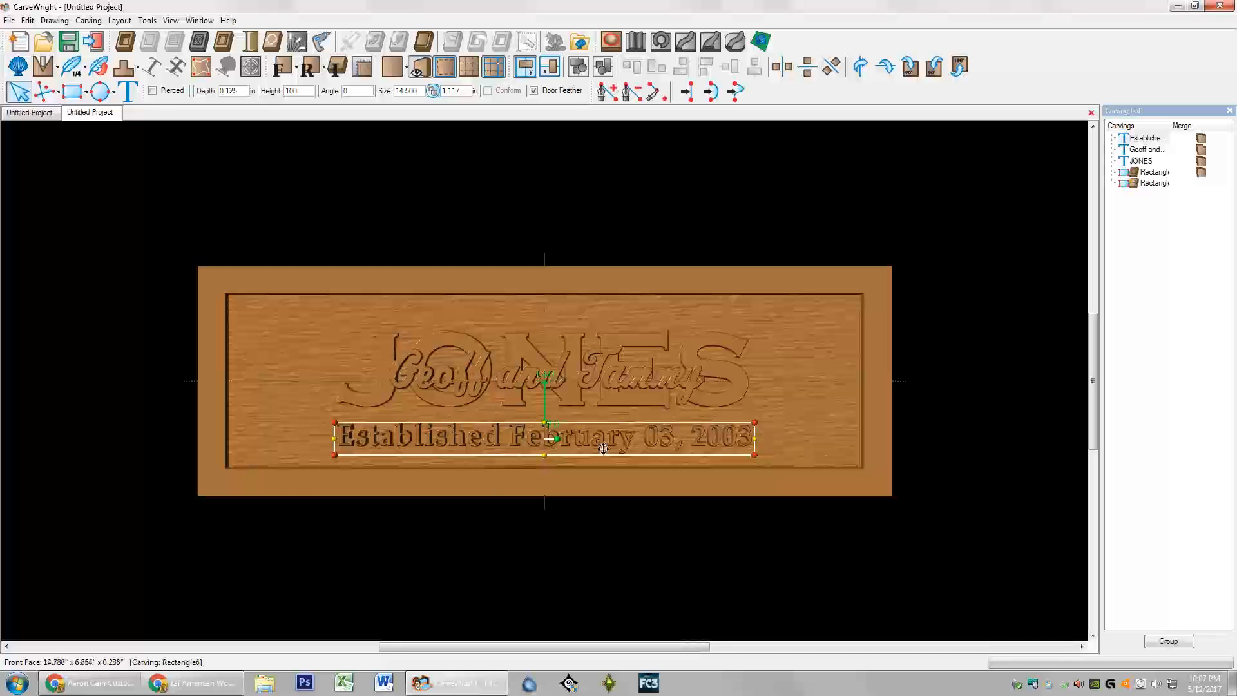
click(451, 73)
scroll(541, 498, up, 5)
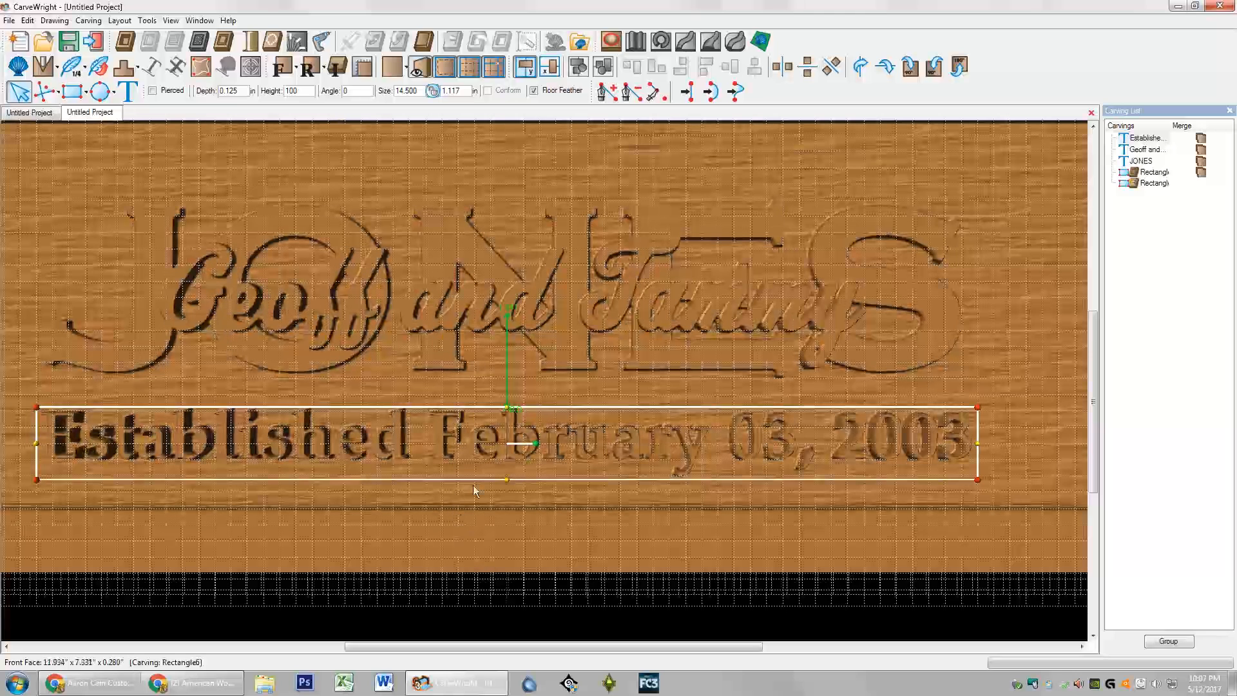
drag(487, 459, 487, 455)
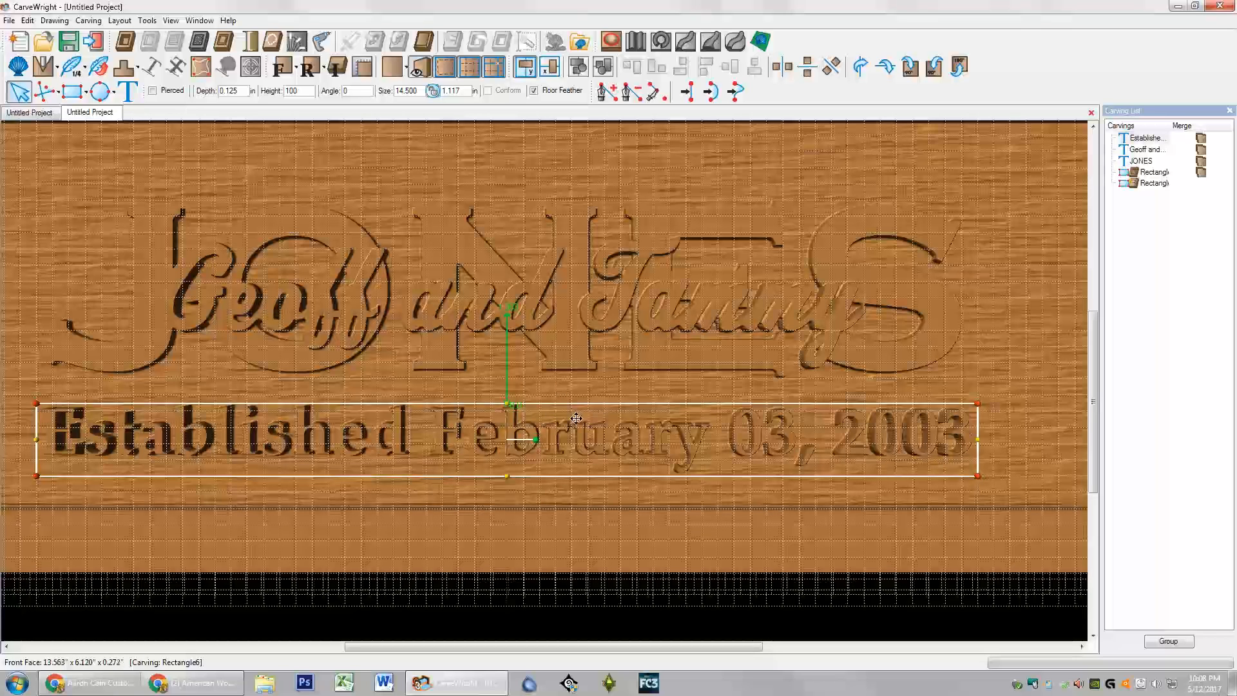
drag(553, 435, 553, 439)
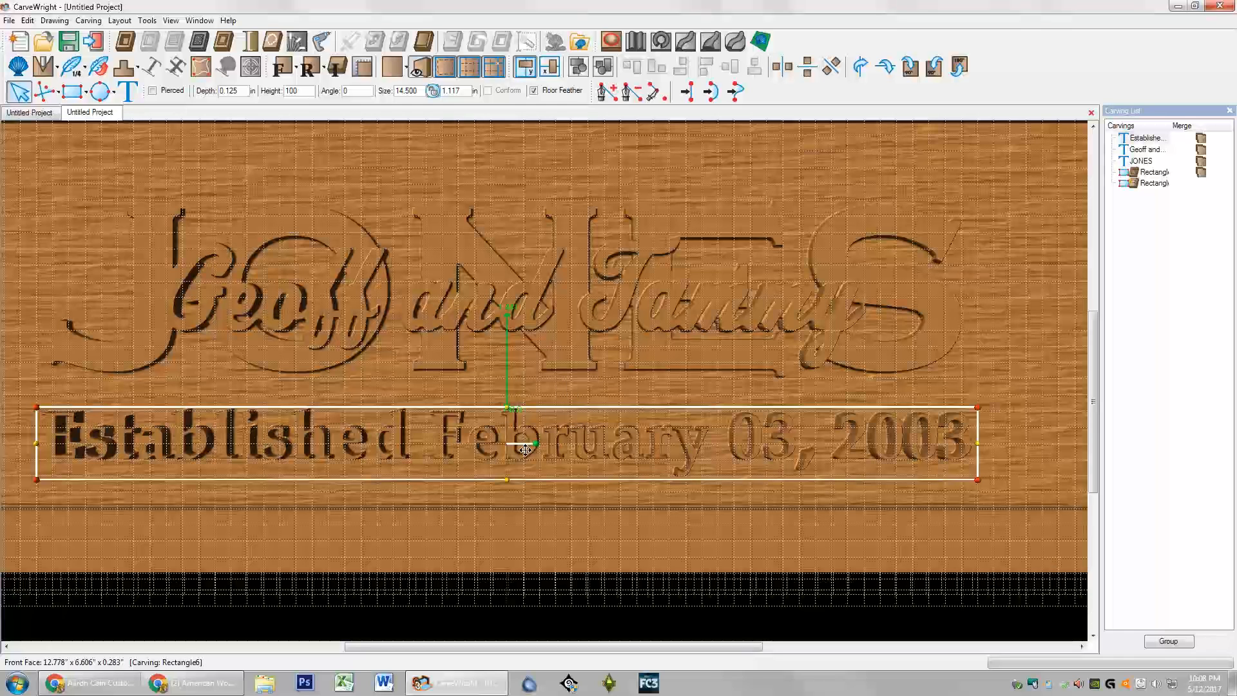
Step: Hide the grid, return to Front view, clear the selection, and open the pattern library
click(576, 387)
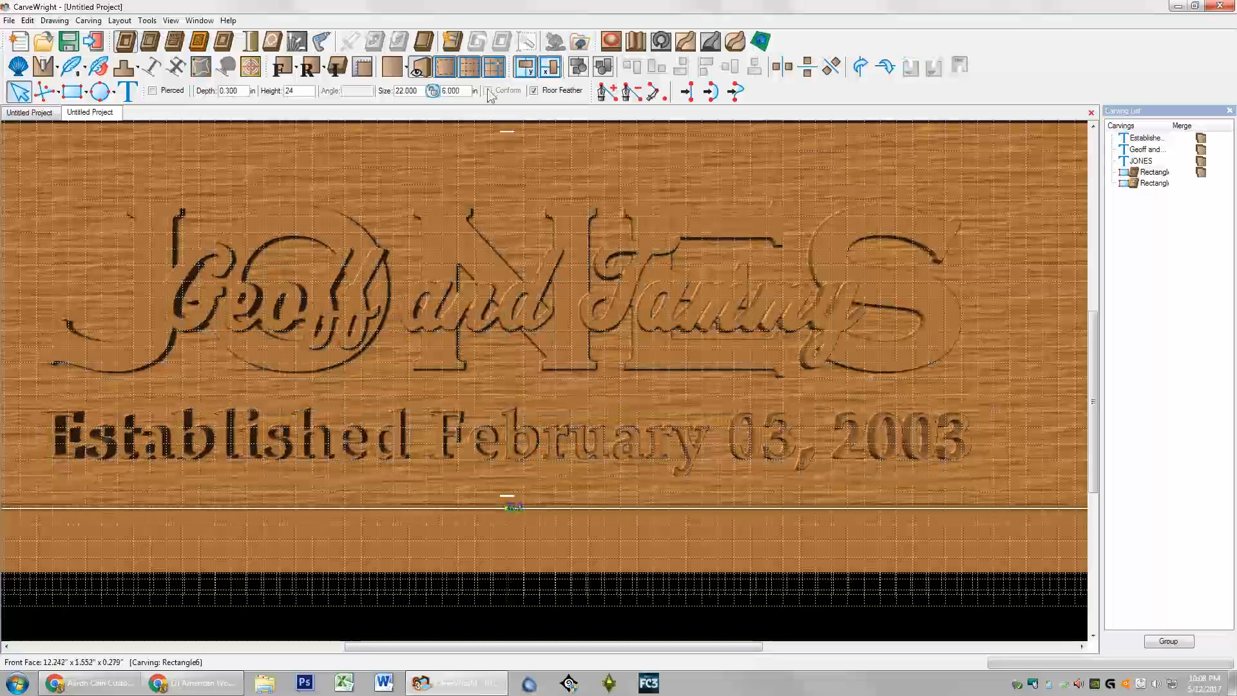
click(469, 68)
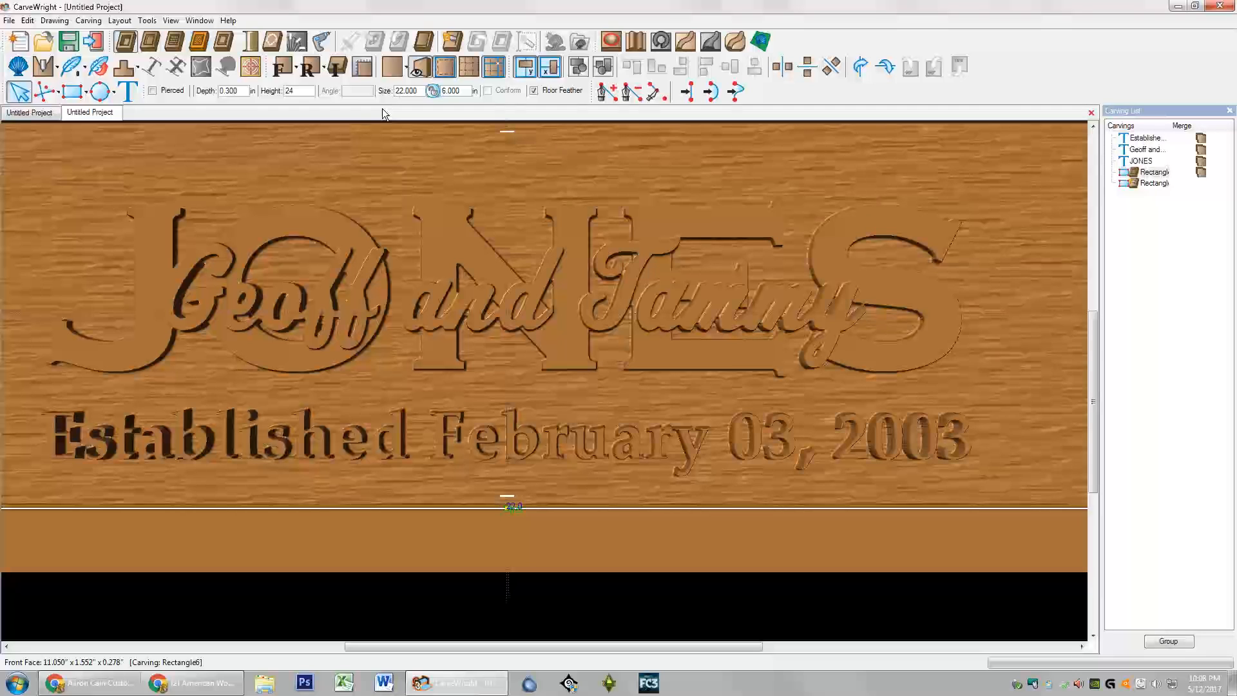
click(280, 69)
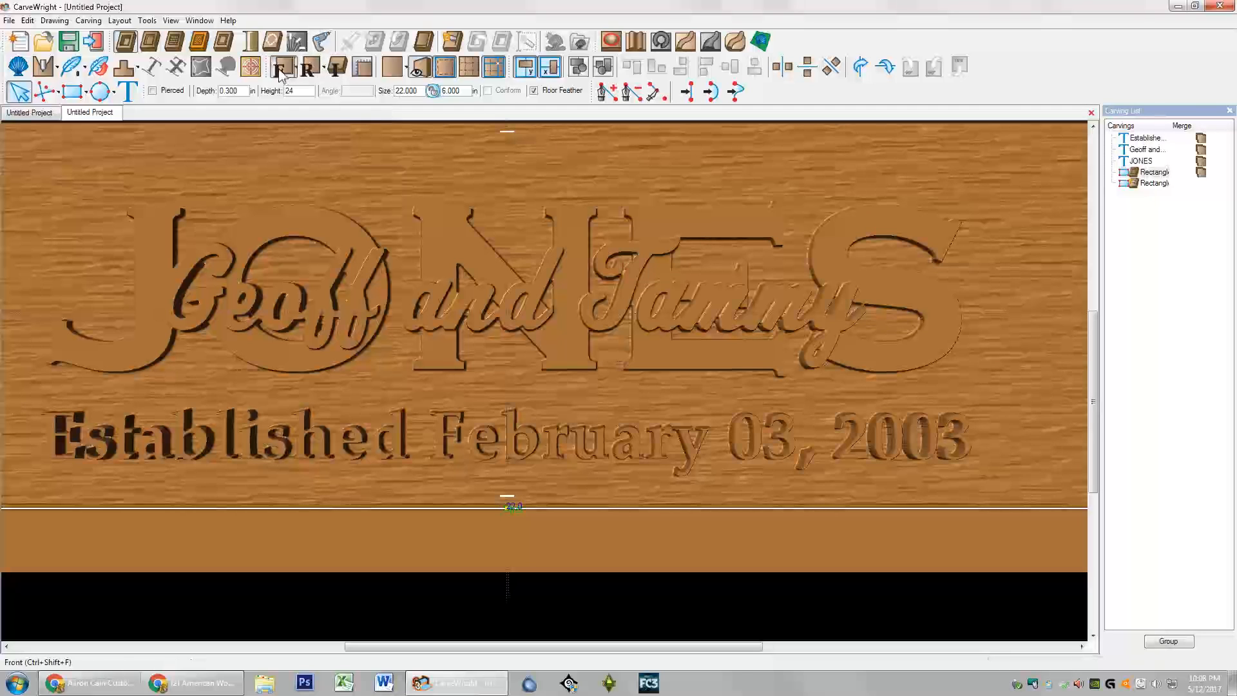
click(434, 232)
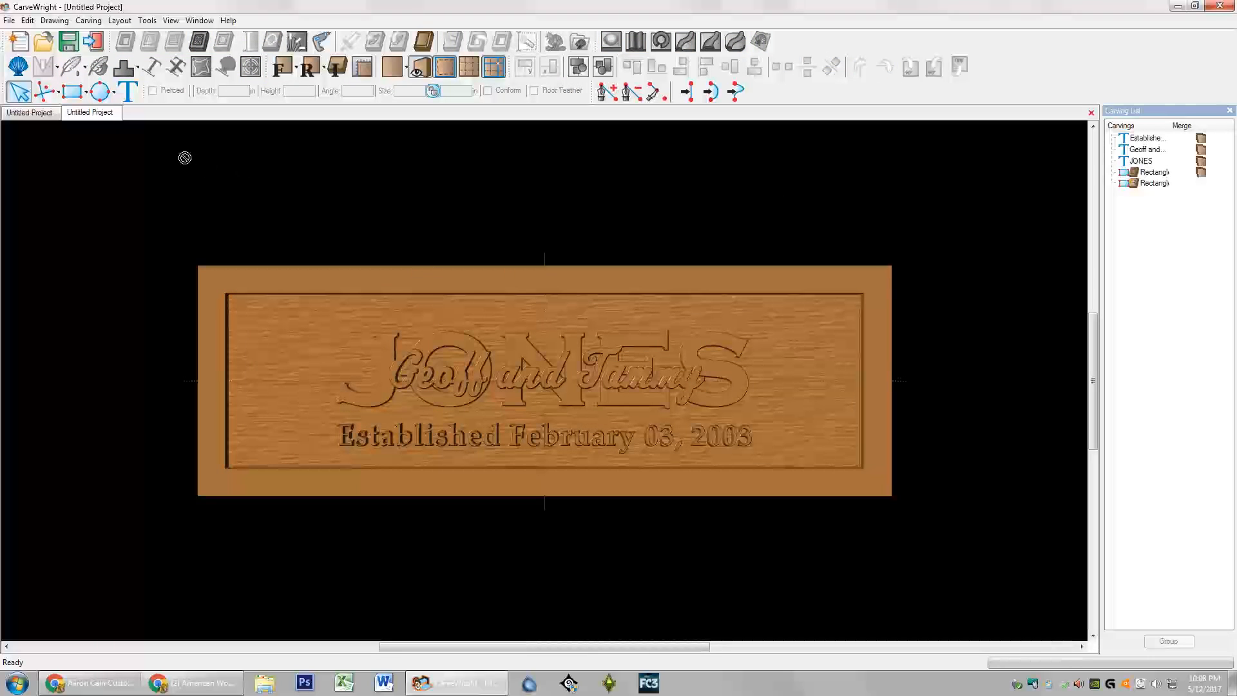
click(18, 66)
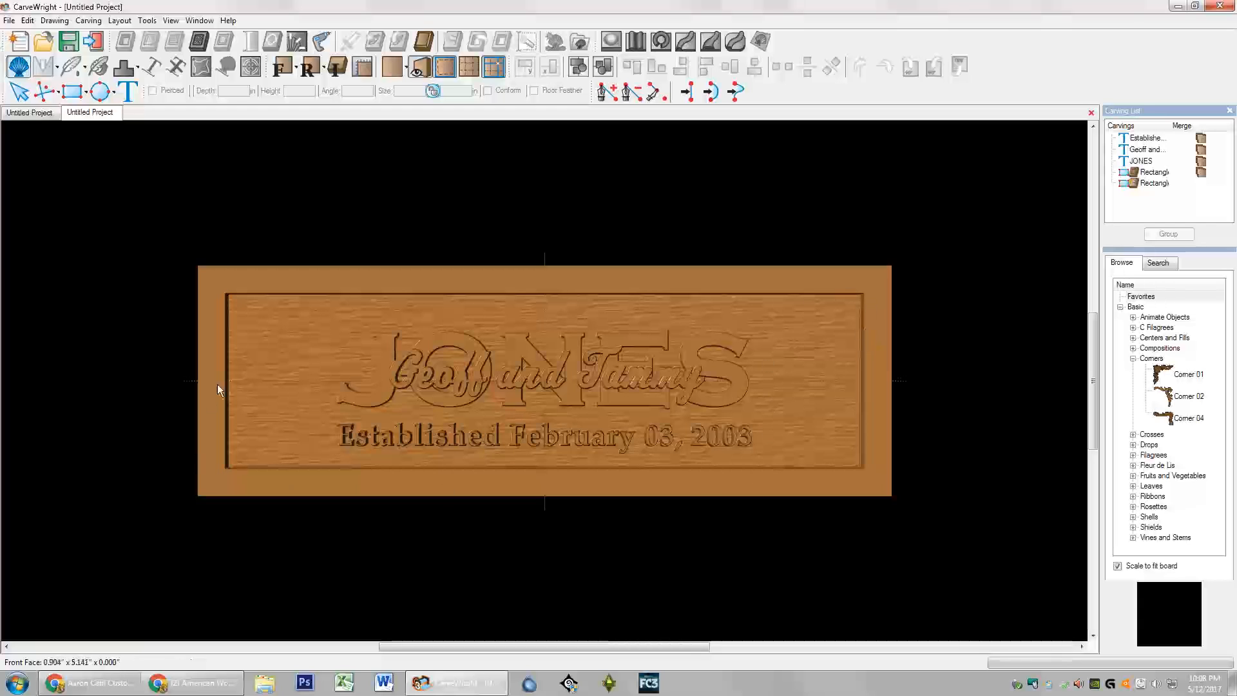
Step: Place the Corner 01 ornament from Basic > Corners at the board's top-left, about 3.980 by 3.820
click(1168, 298)
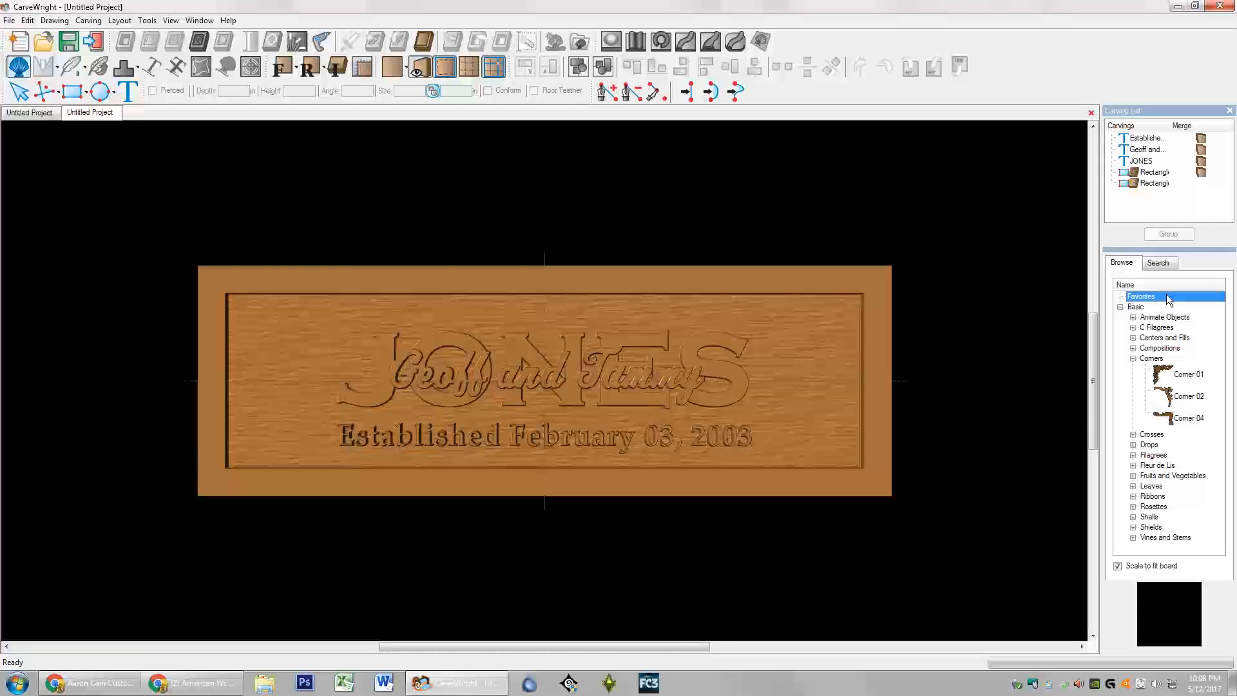
click(1161, 373)
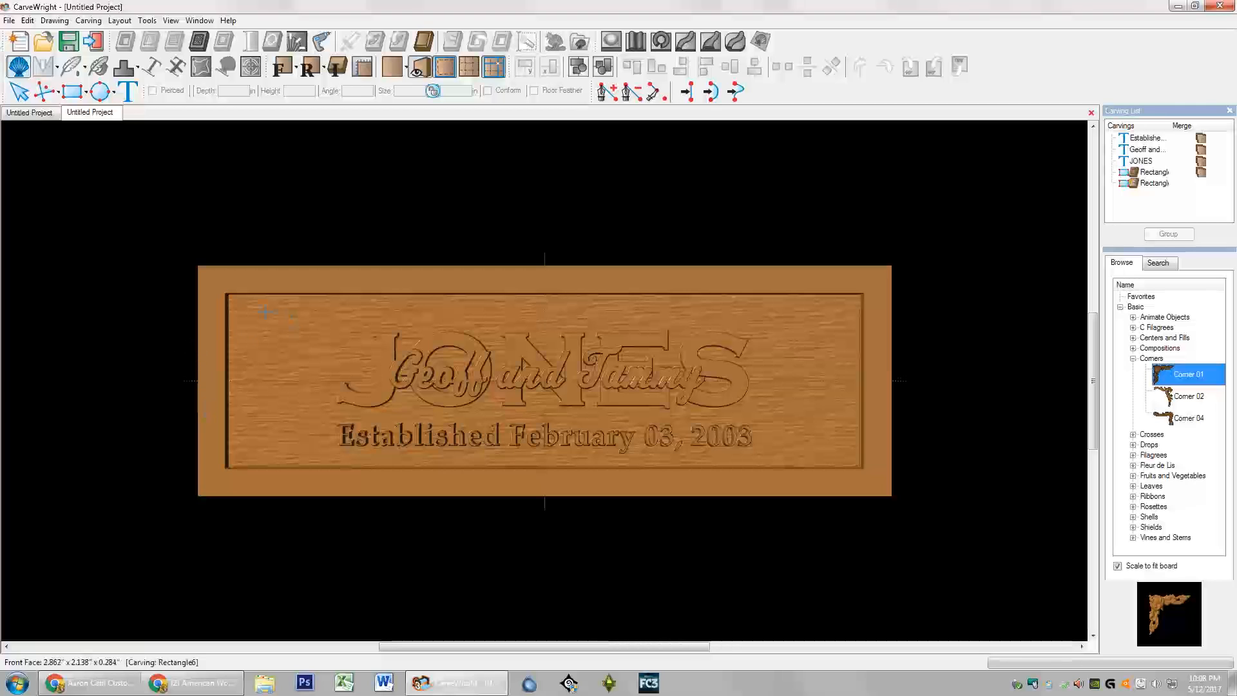
click(242, 312)
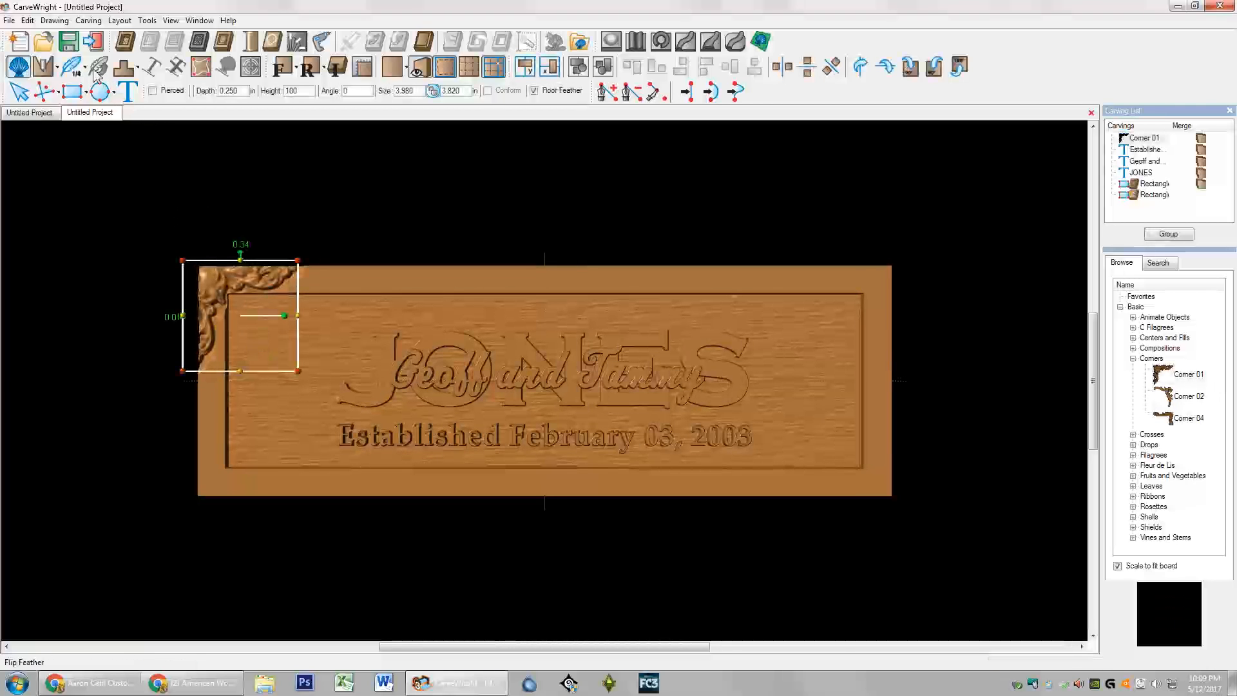
Step: Fit the Corner 01 ornament into the panel's top-left corner, sized 5.250 by 2.875 inches
drag(208, 279, 252, 314)
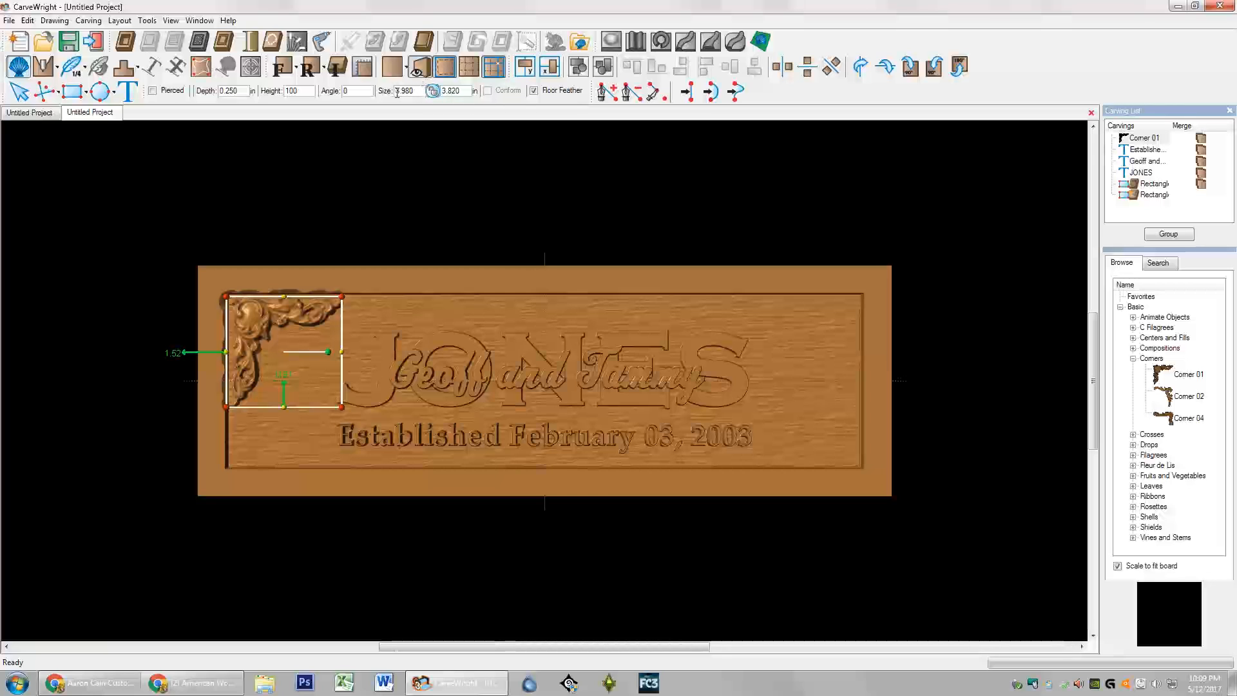
double_click(444, 91)
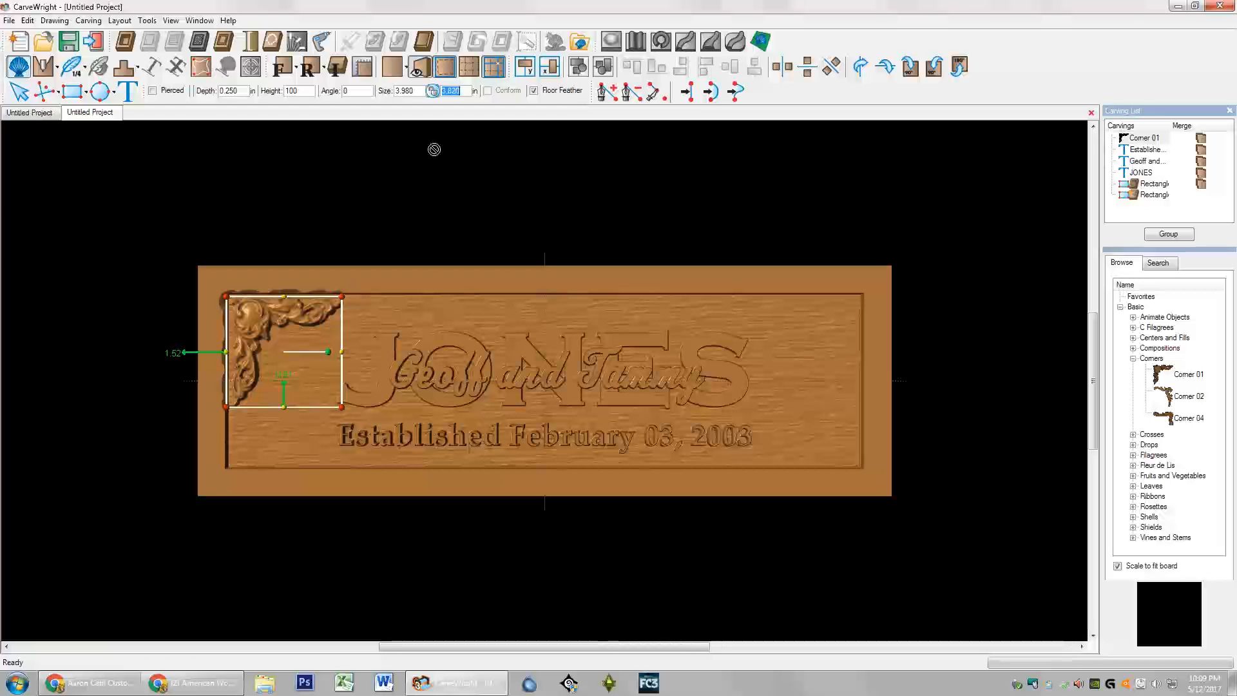
text(2.87)
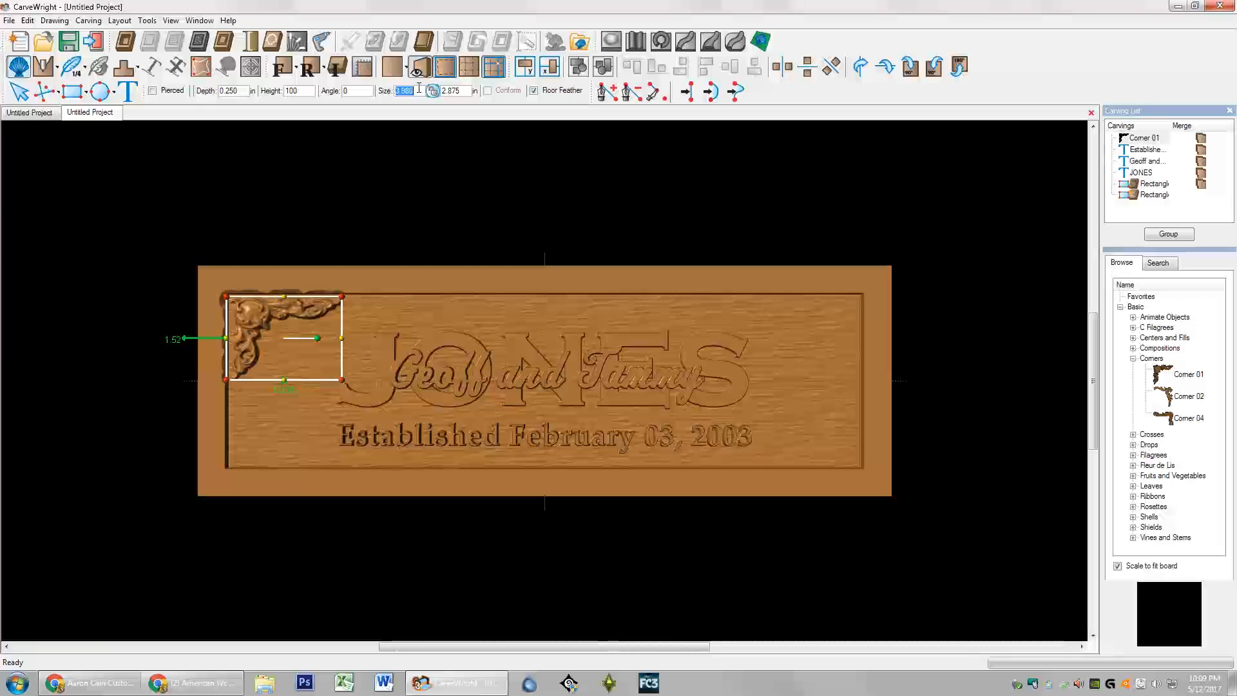
text(5.25)
key(Return)
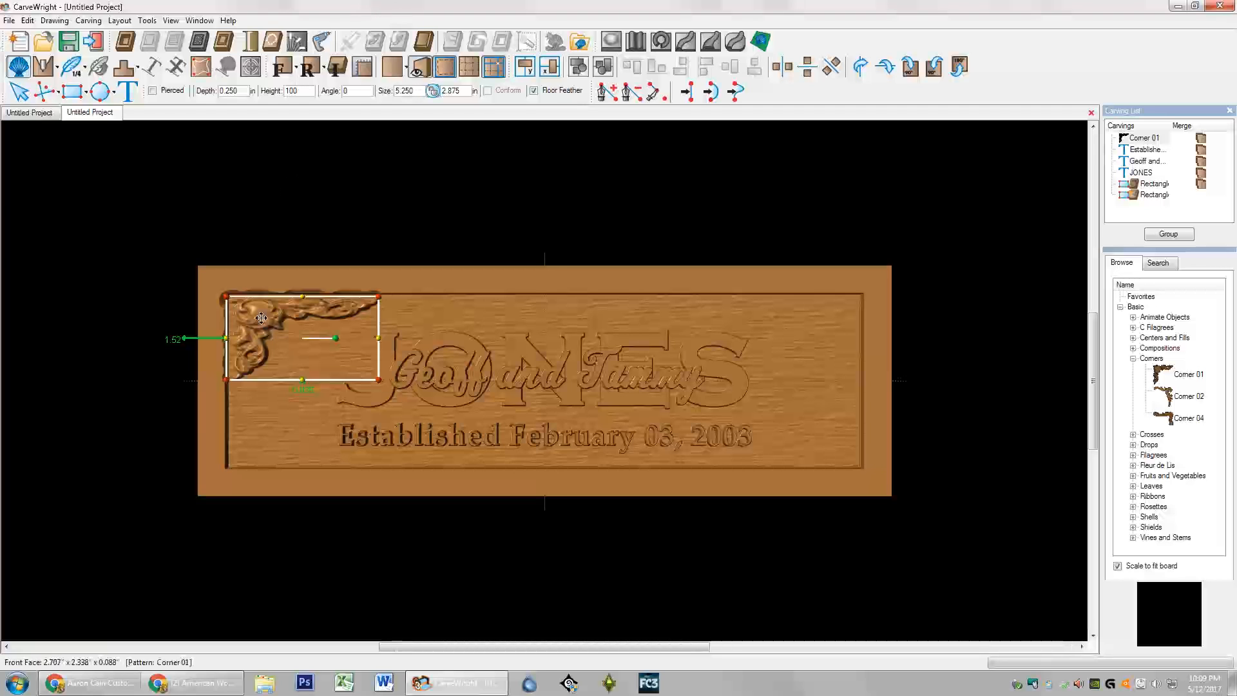
drag(261, 318, 265, 322)
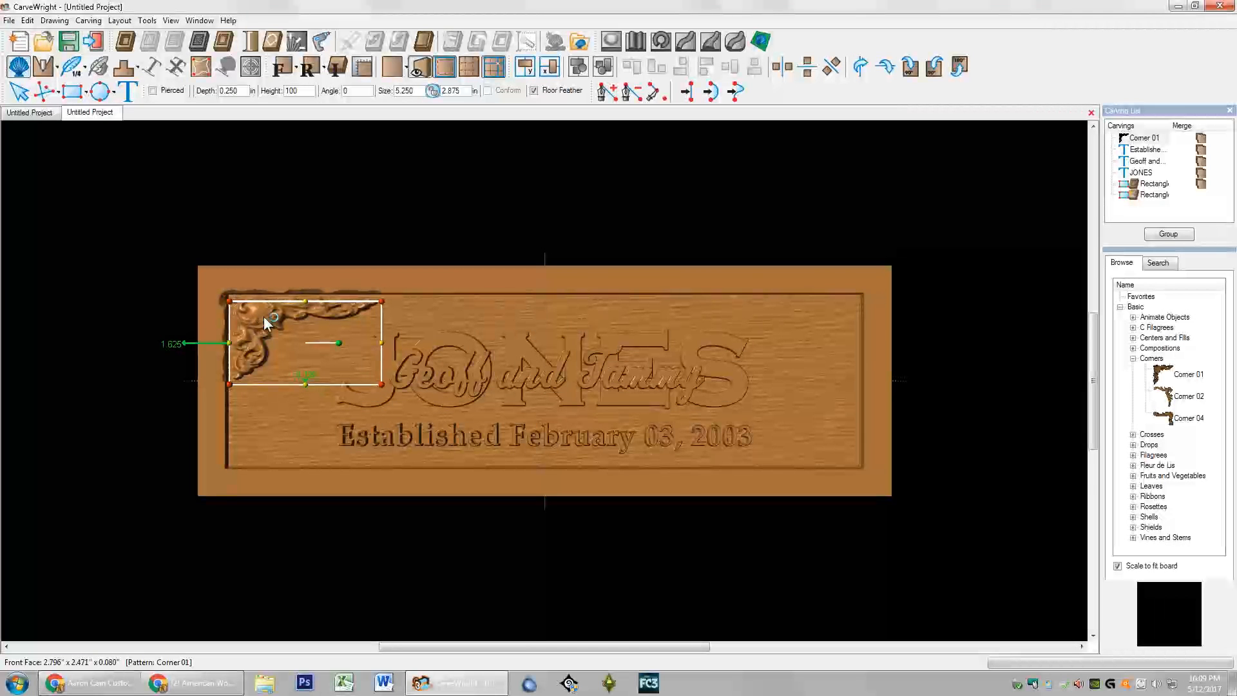
Step: Set the corner ornament's carving depth to 0.300 inches
click(86, 70)
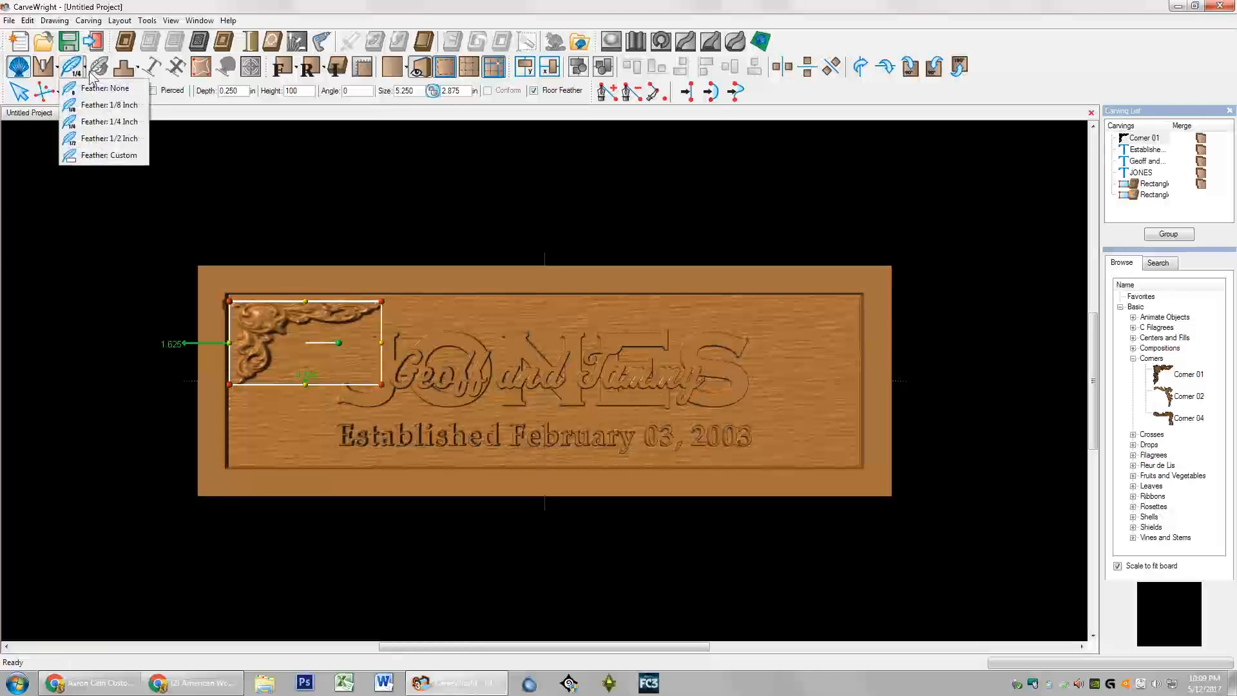
click(76, 76)
double_click(233, 90)
text(.3)
key(Return)
Step: Set the ornament's height to 60 after checking the relief in 3D
middle_drag(284, 315, 227, 246)
scroll(338, 311, up, 3)
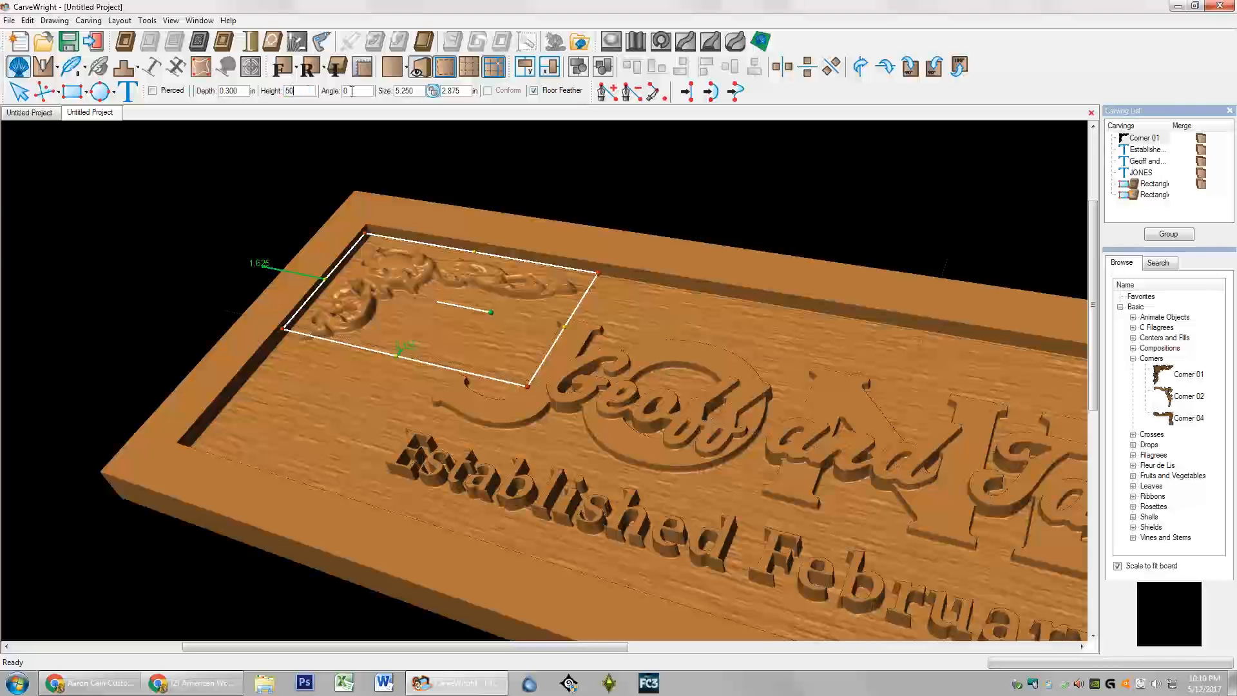
key(Return)
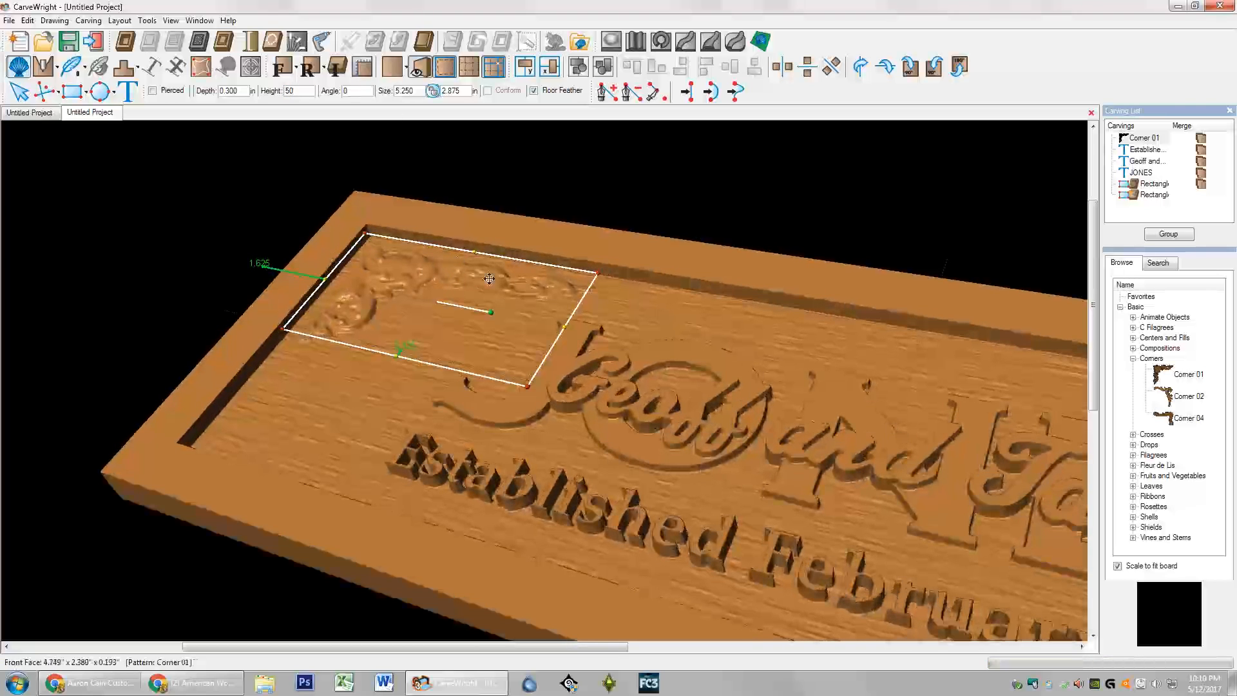
double_click(295, 93)
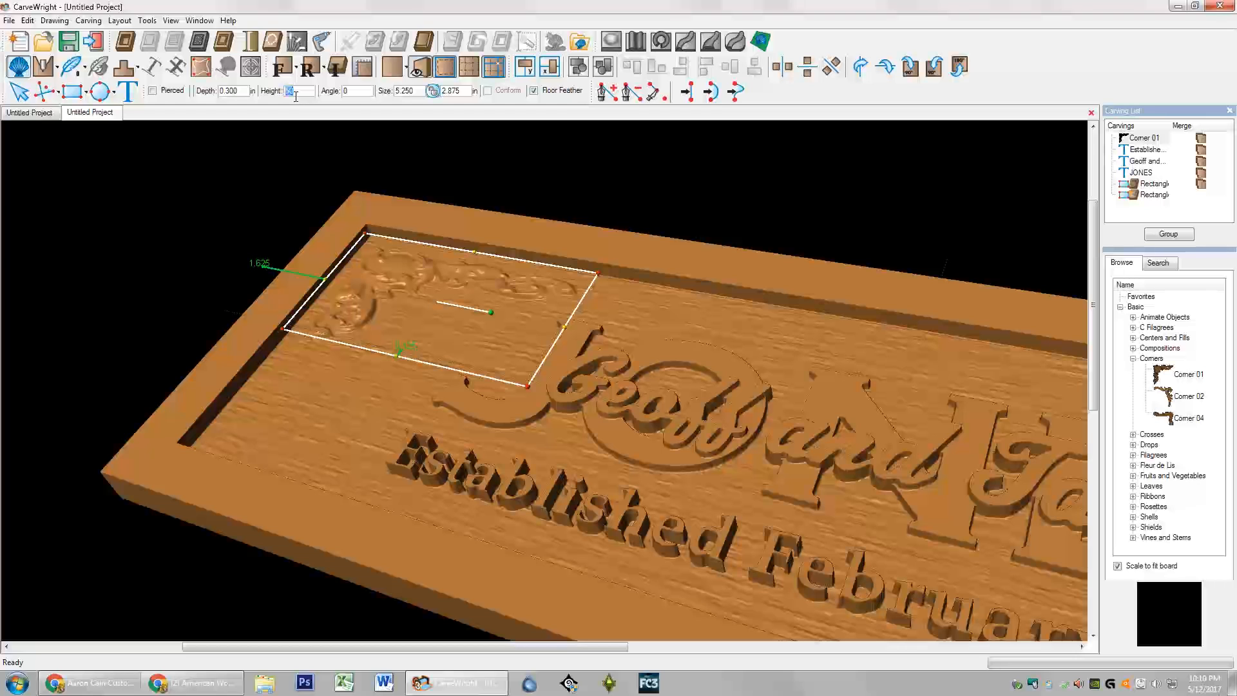
text(60)
key(Return)
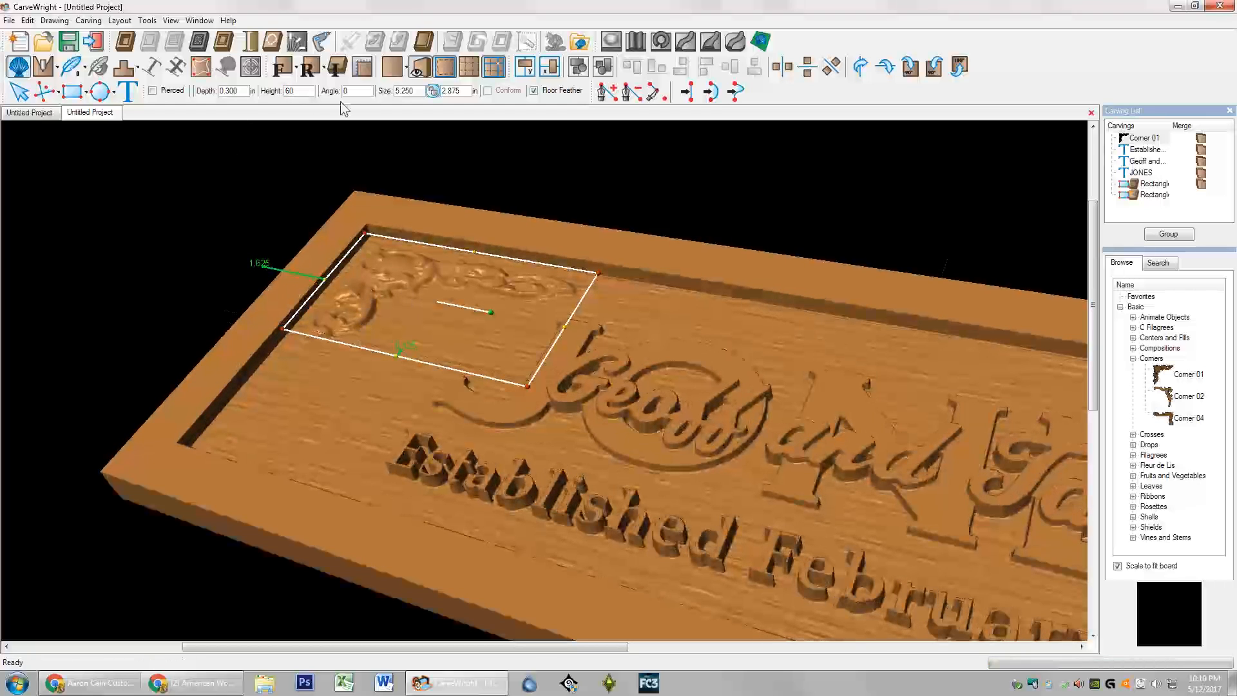
click(282, 67)
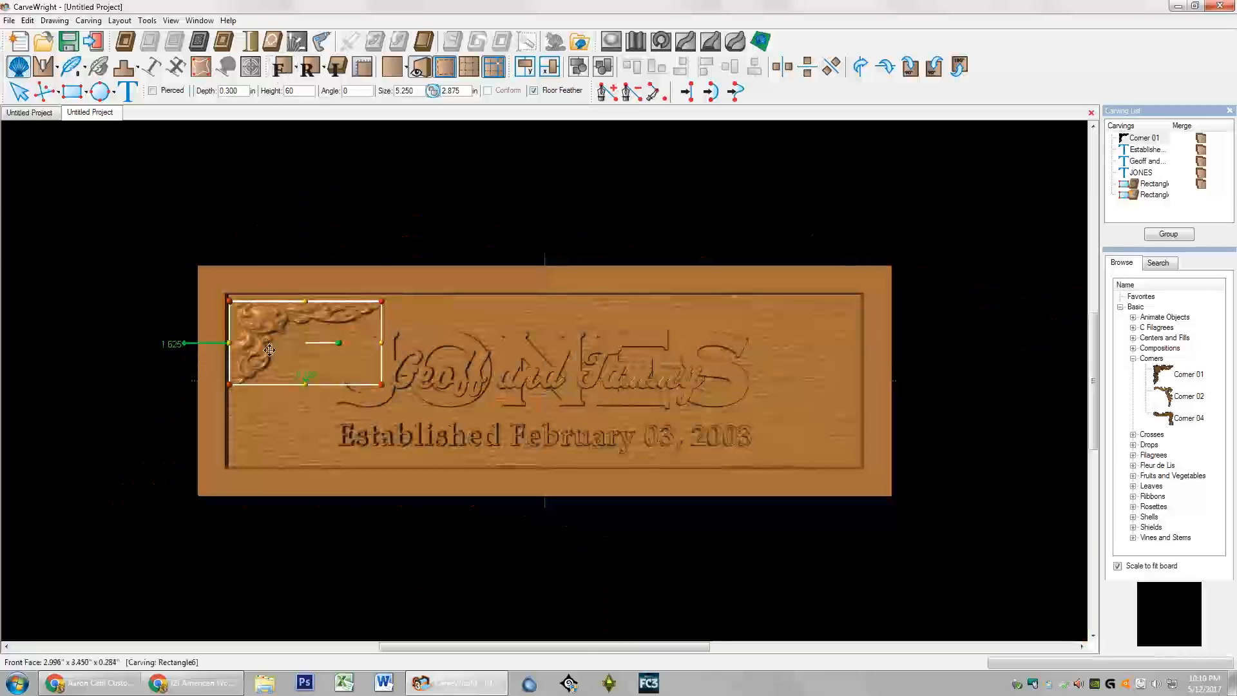
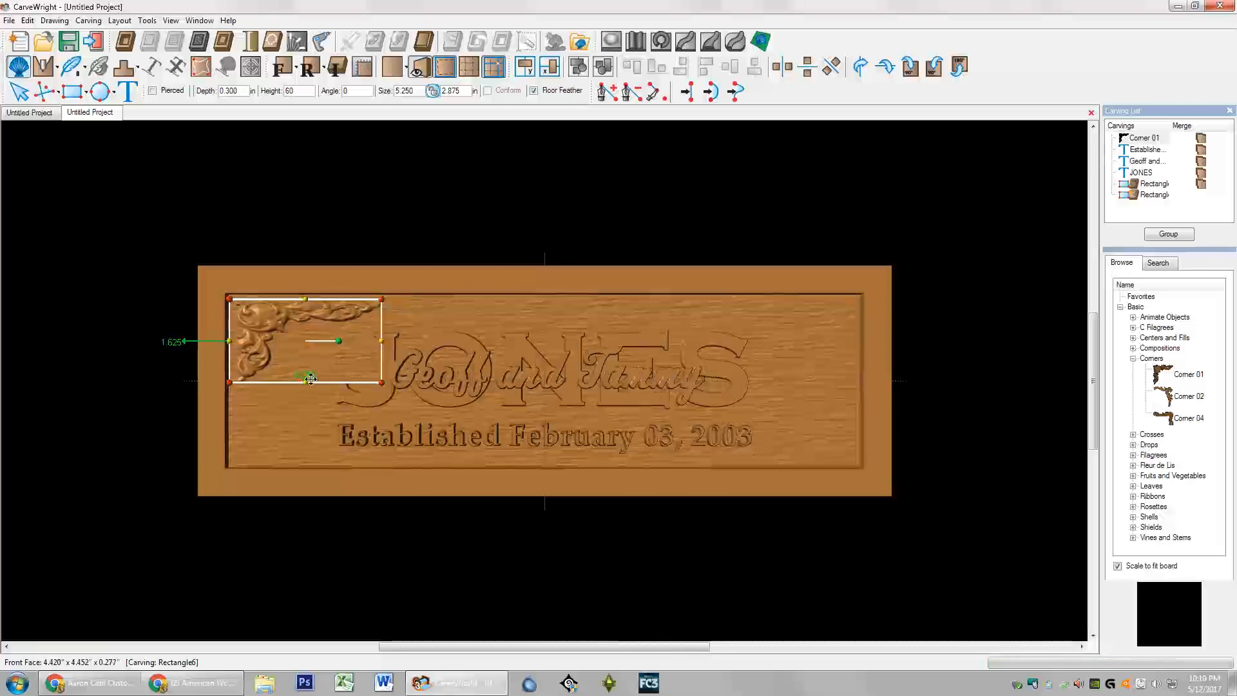
Step: Apply the 0.055 offset to Corner 01 and remove that attachment
scroll(309, 377, up, 2)
scroll(309, 378, up, 1)
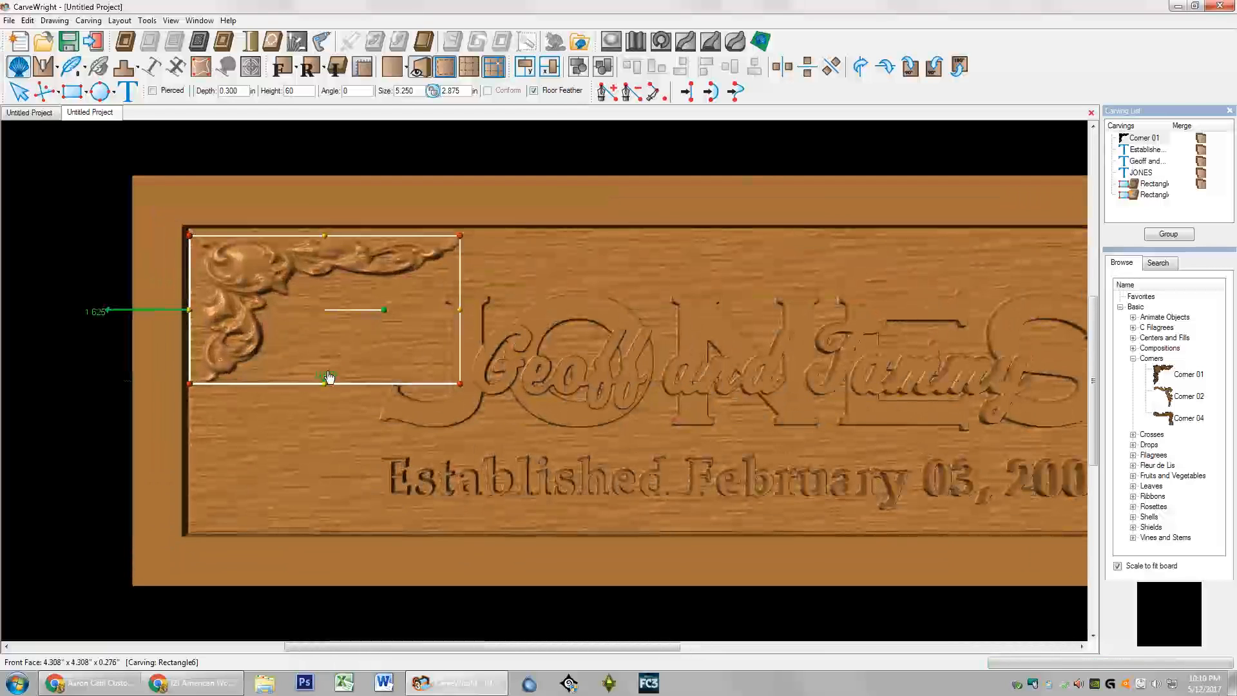
click(329, 377)
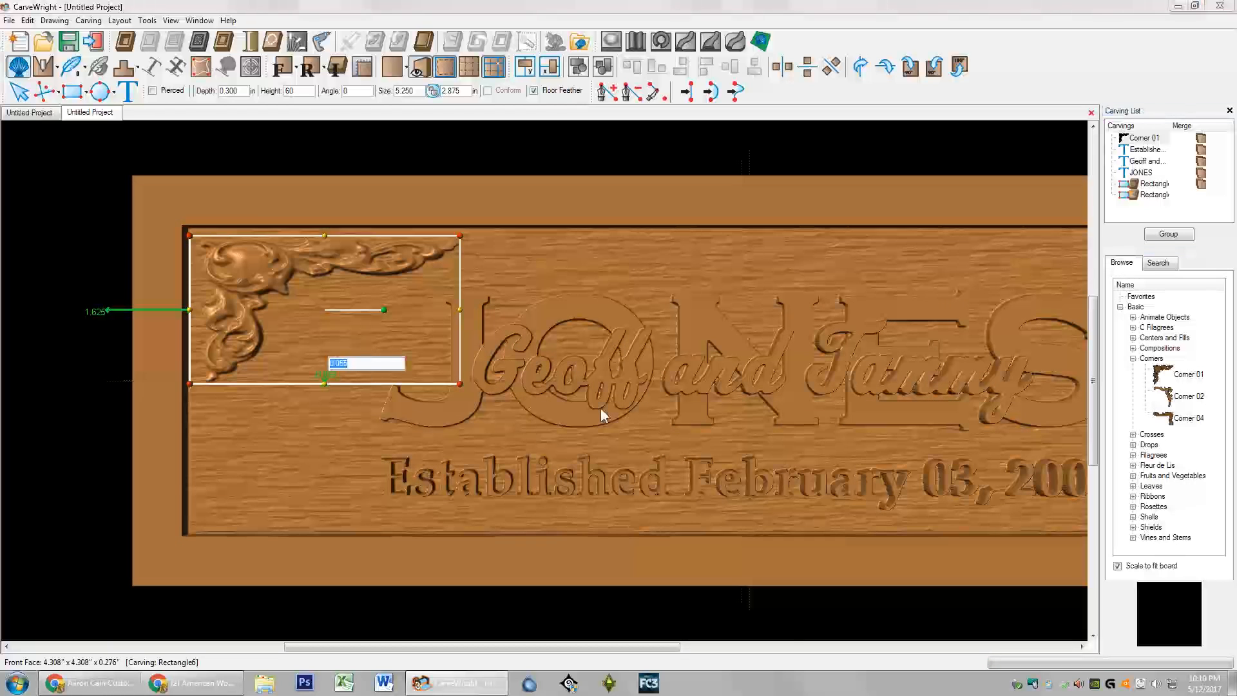
key(Return)
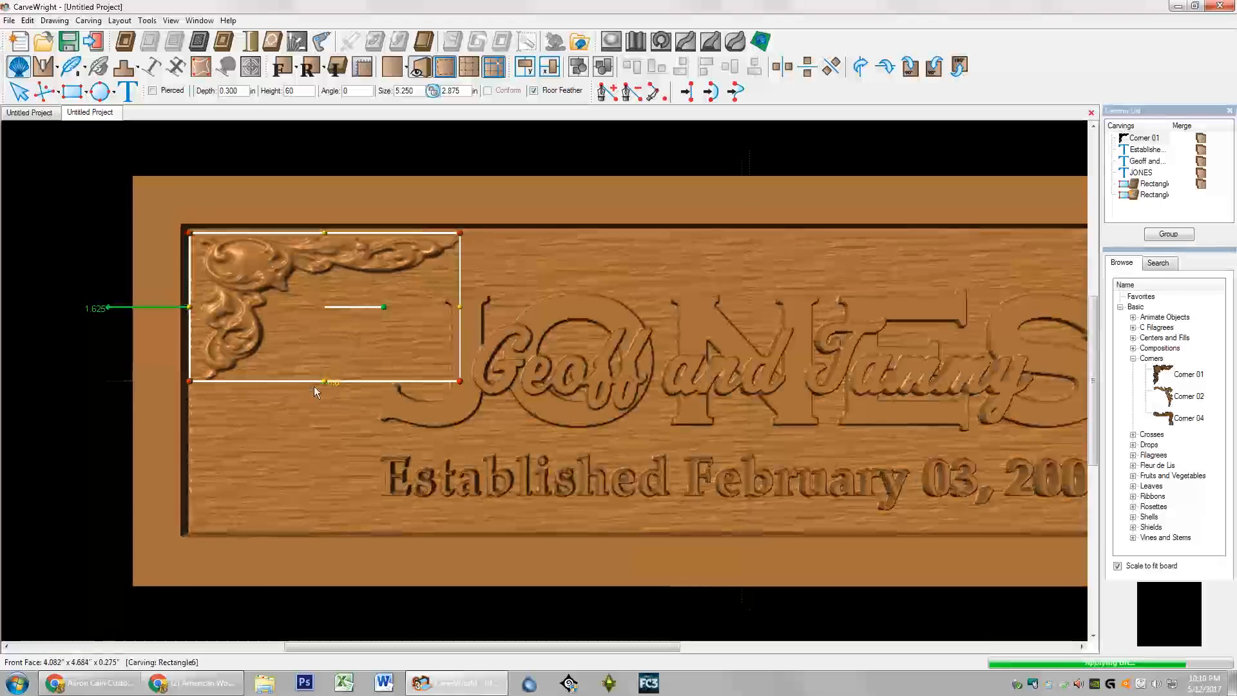
right_click(337, 382)
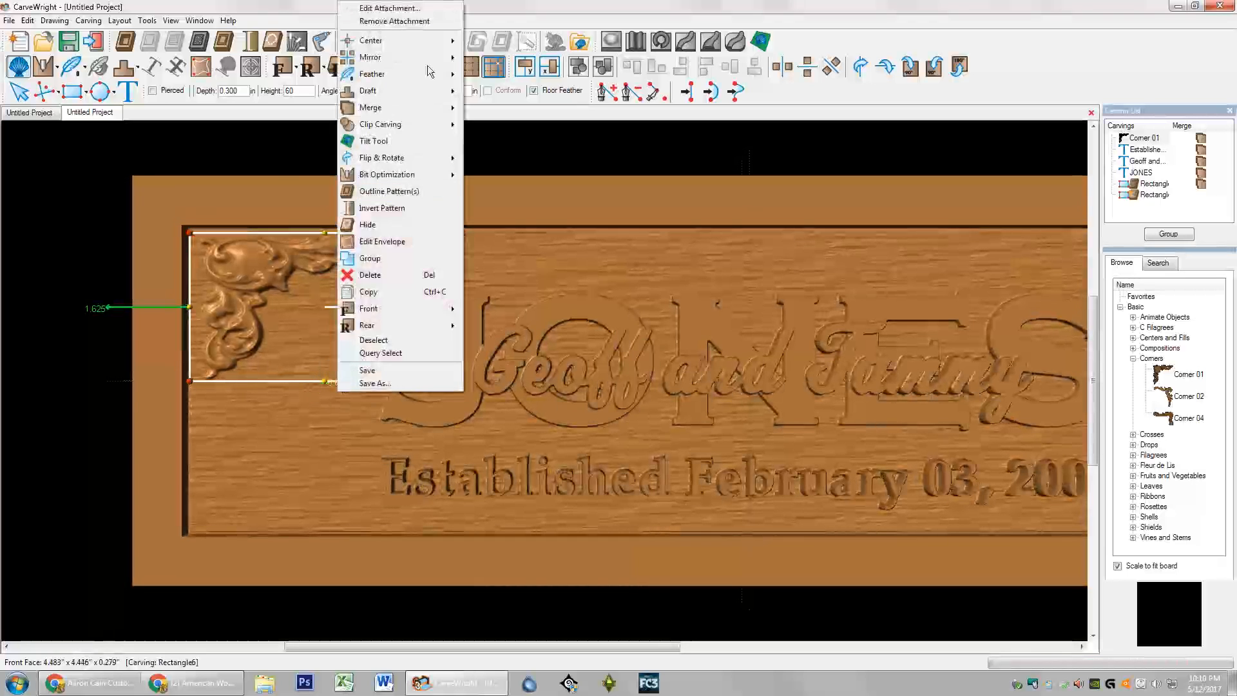
click(422, 24)
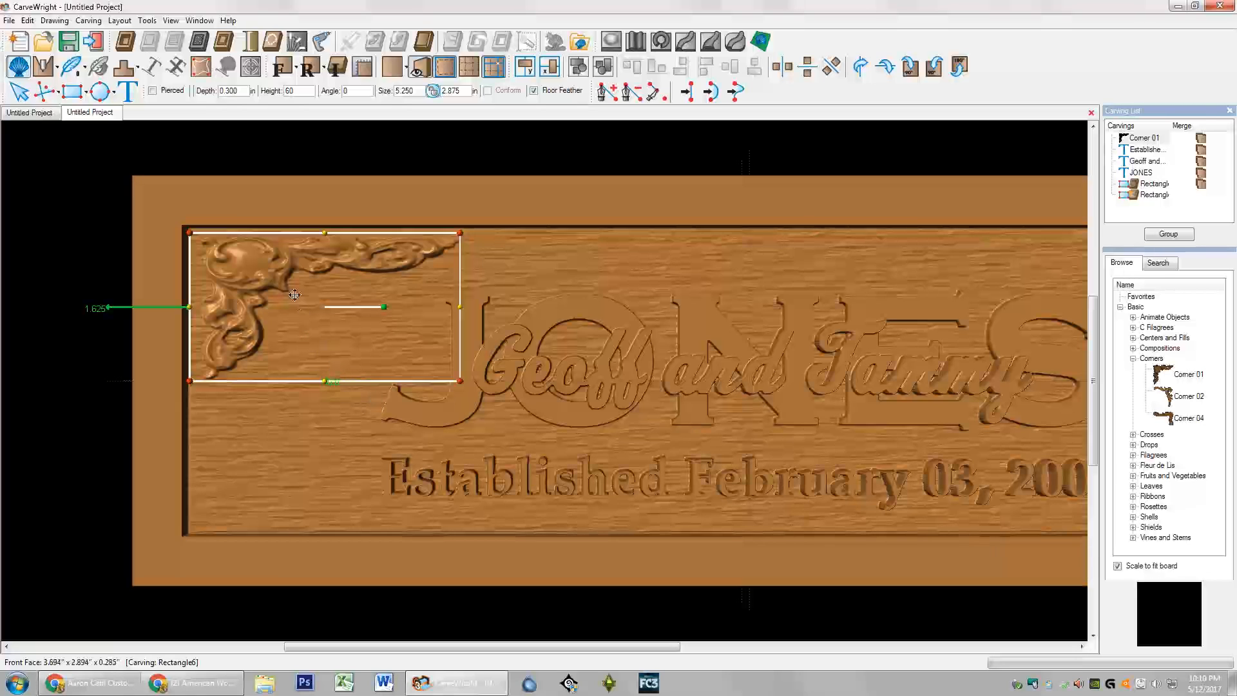
Step: Set Corner 01's vertical offset to 0 and remove the attachment
click(339, 384)
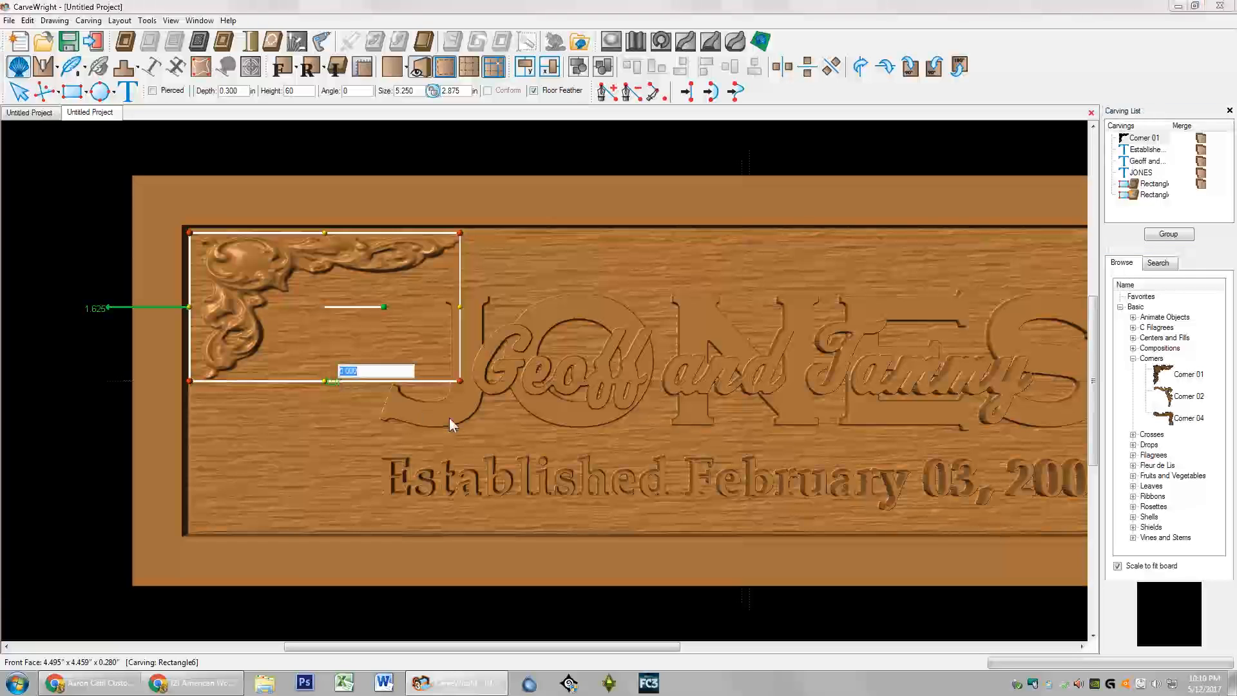
text(0)
key(Return)
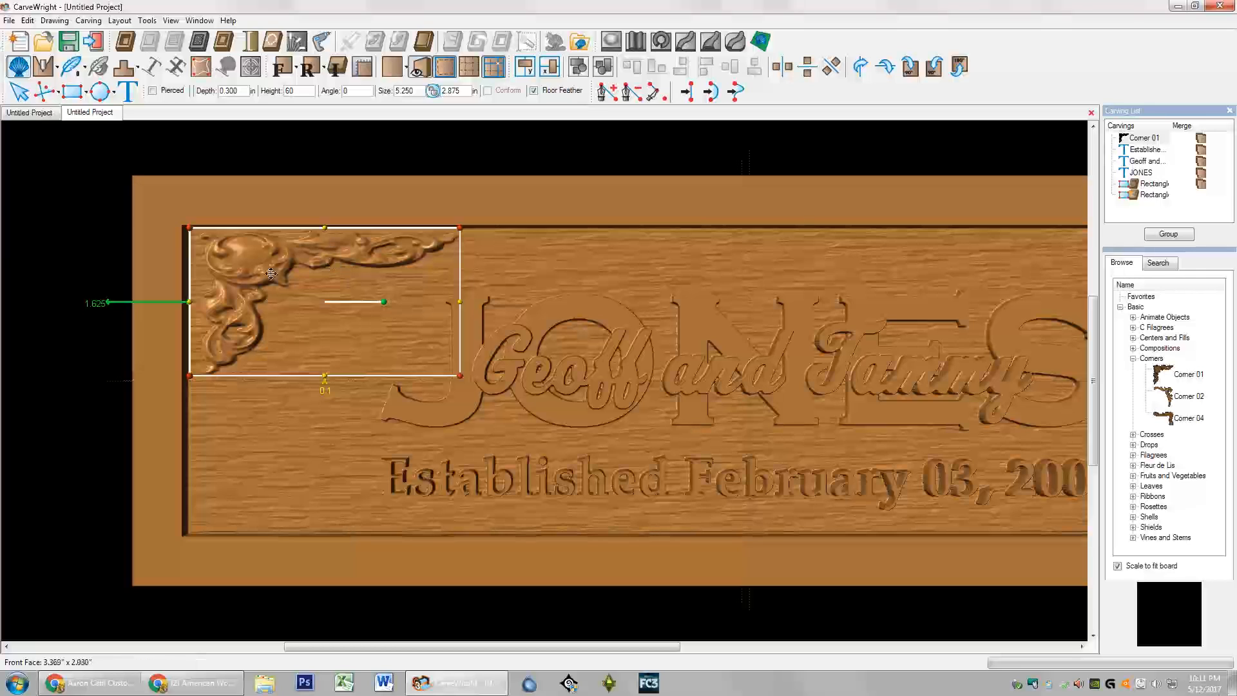
right_click(325, 389)
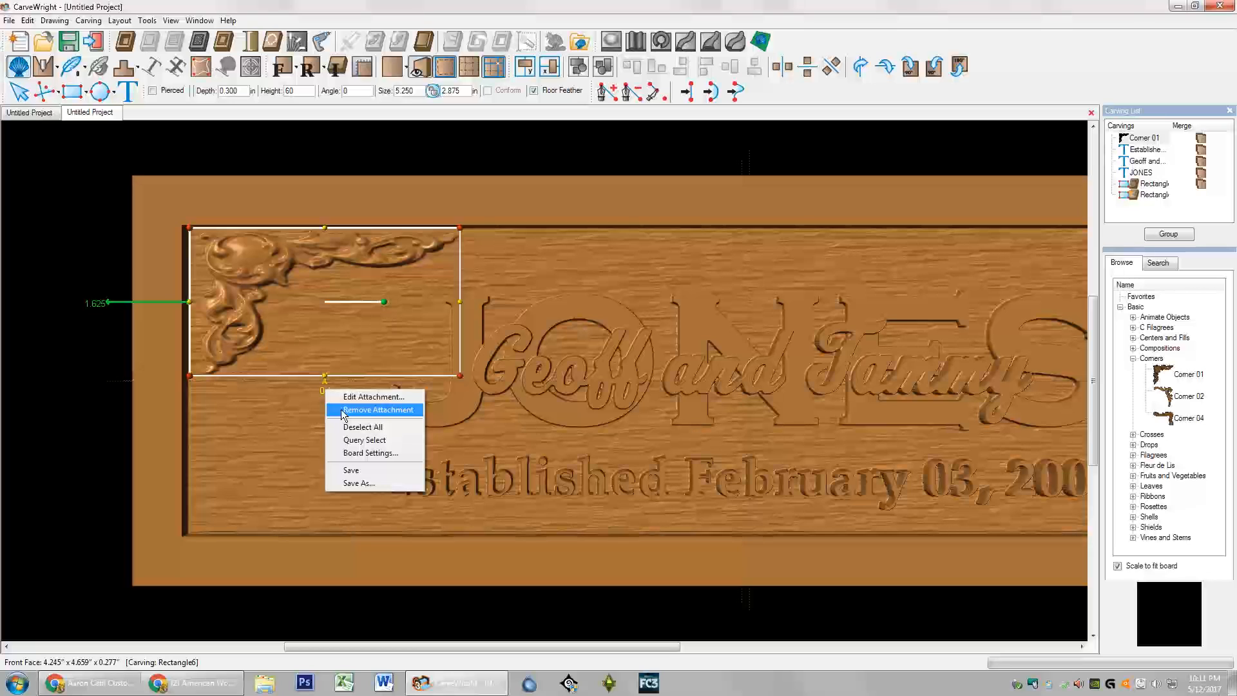
click(343, 411)
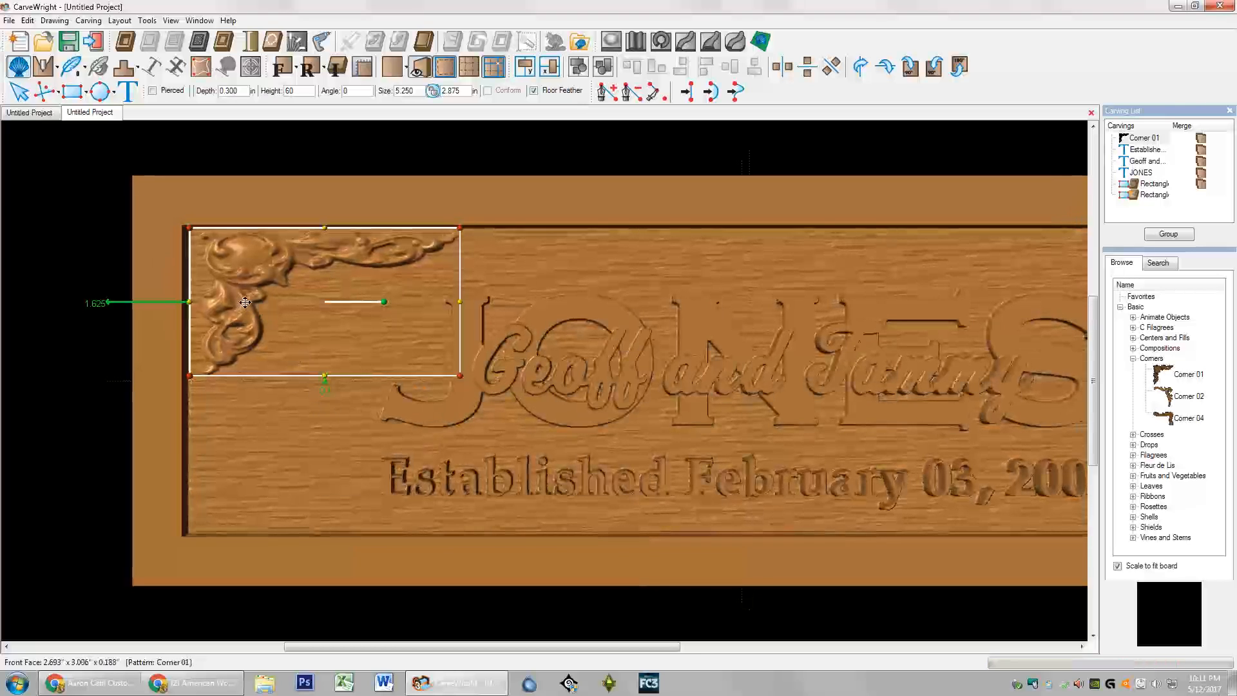
Step: Change Corner 01's left offset from 1.625 to 1.5 inches and remove the attachment
click(450, 203)
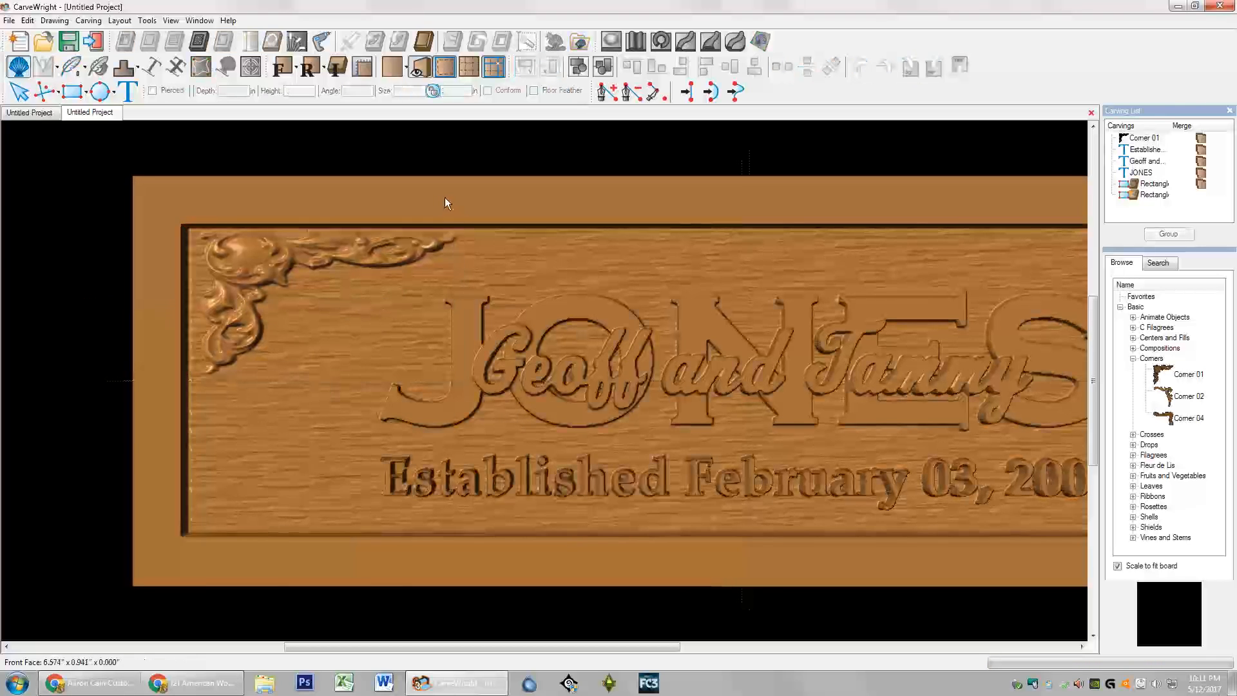
click(337, 257)
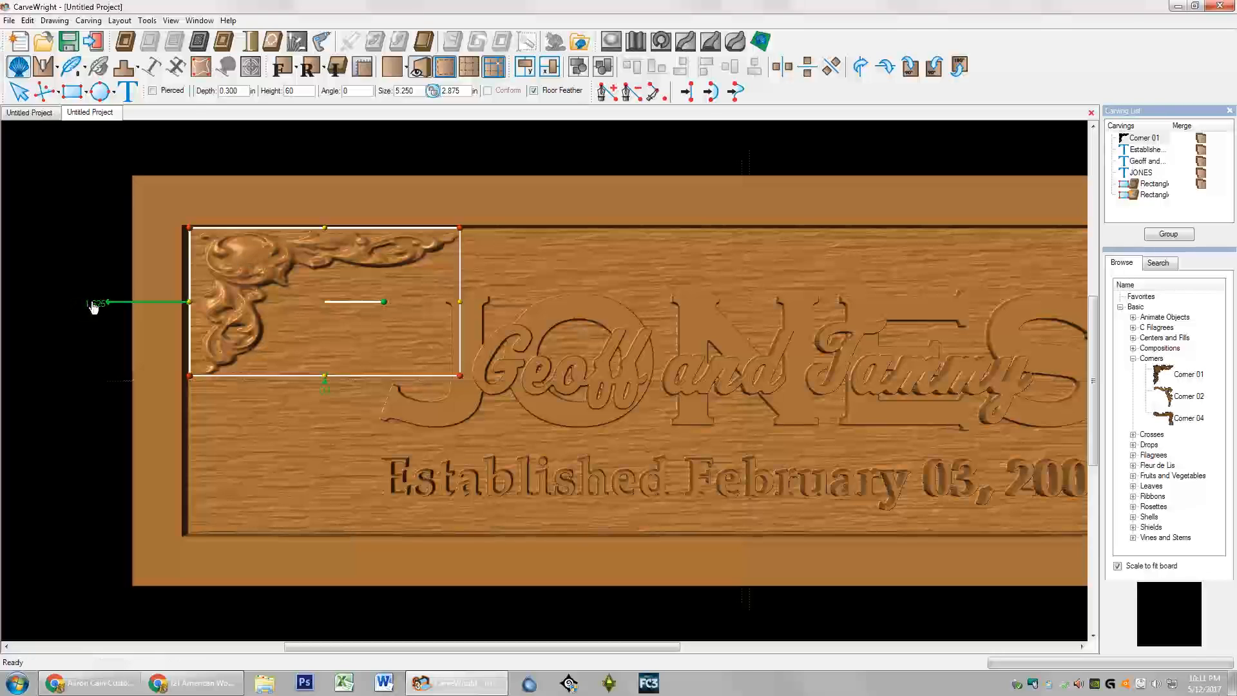
click(93, 306)
text(1.5)
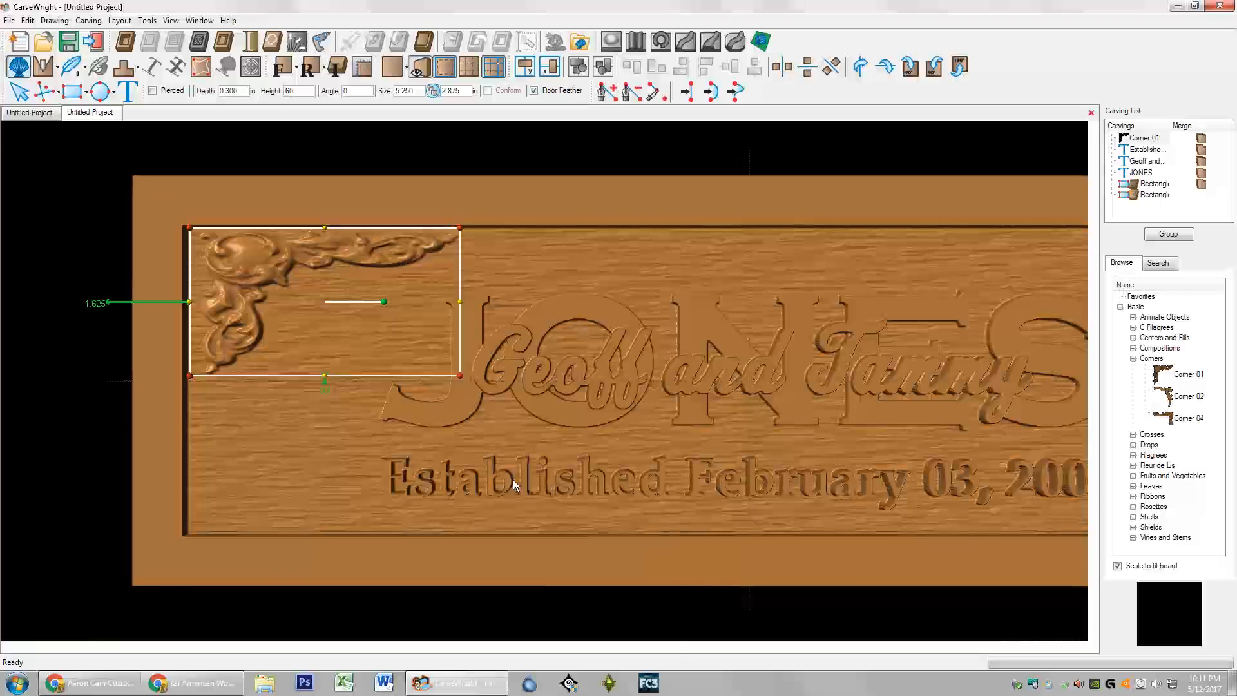
key(Return)
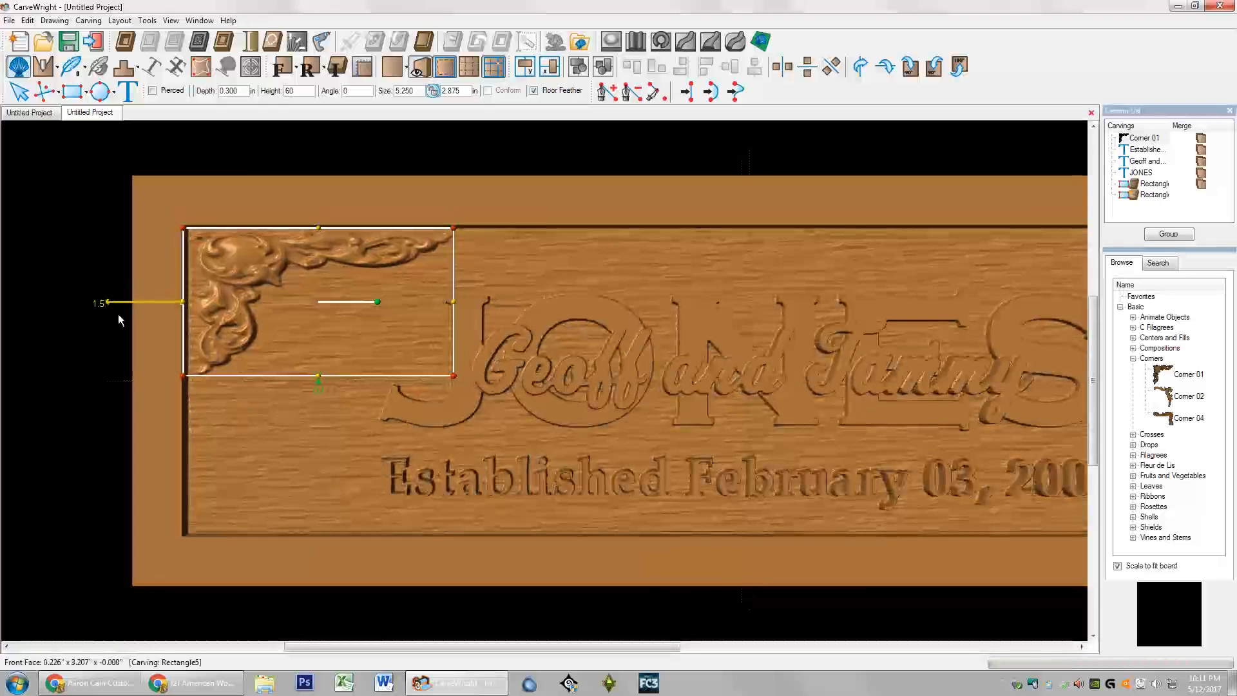
right_click(99, 301)
click(134, 326)
Step: Clear the leftover attachment at the 1.5 offset and reselect Corner 01
right_click(101, 301)
click(134, 320)
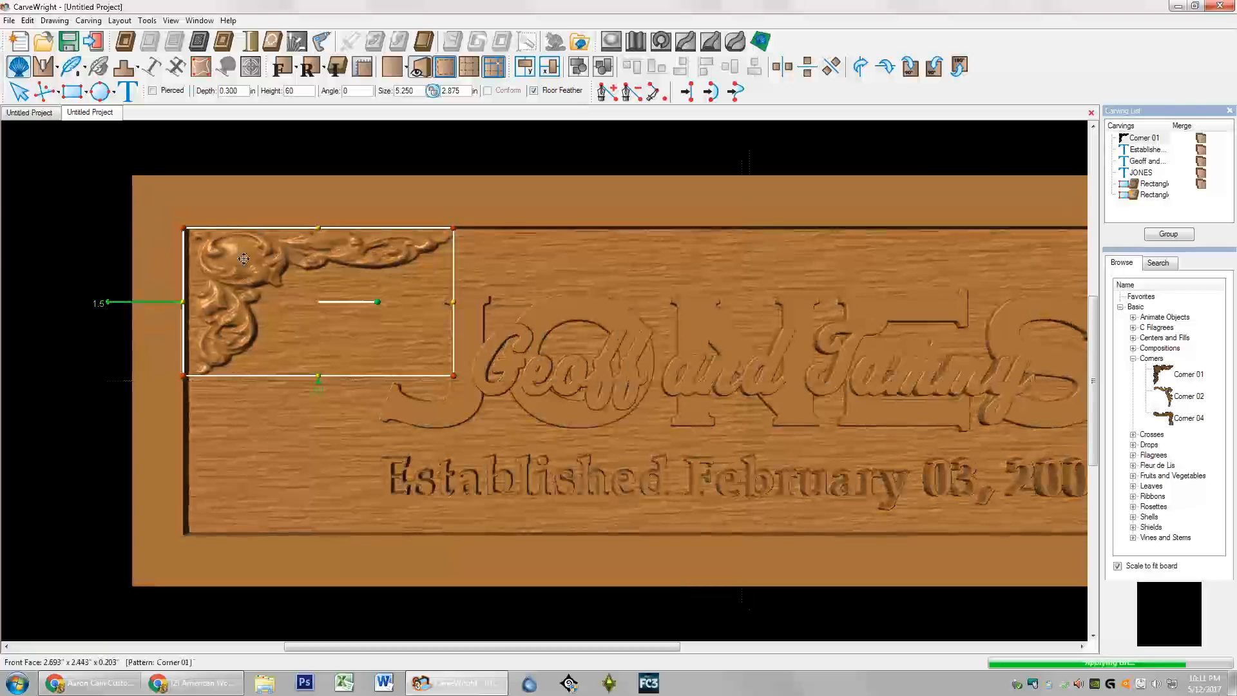
click(246, 200)
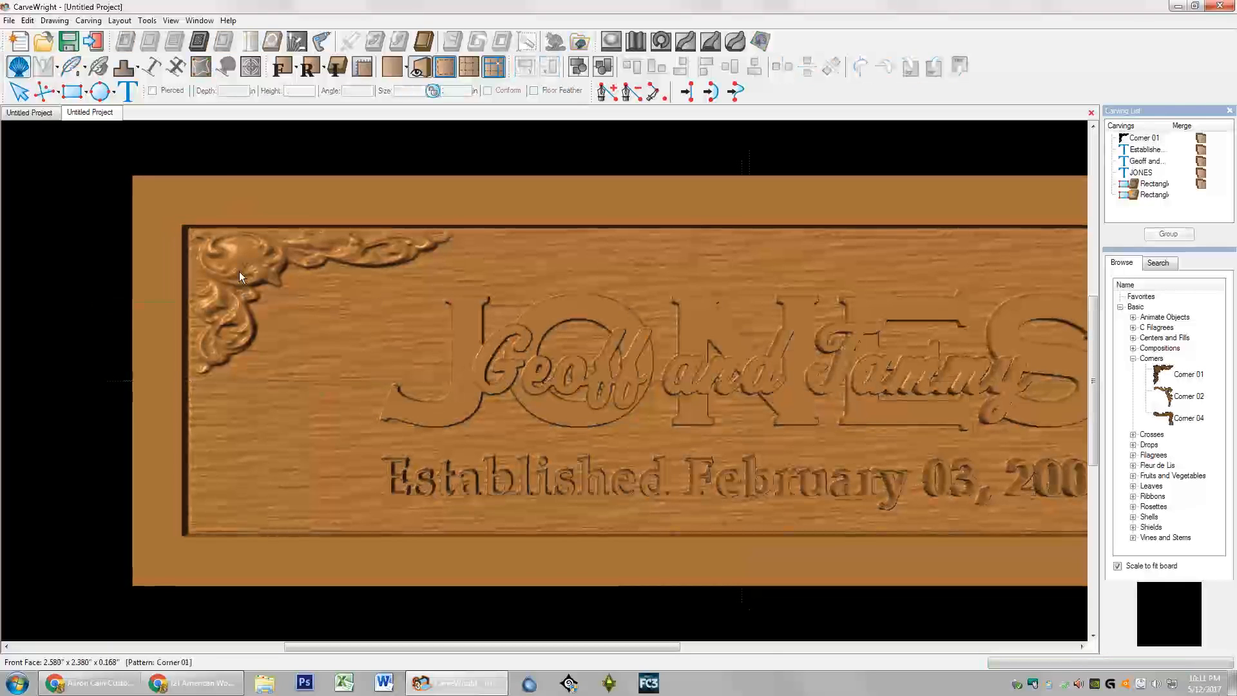
click(239, 272)
right_click(240, 272)
Step: Mirror All Corner 01 into the panel's four corners and fit the board in view
mouse_move(300, 299)
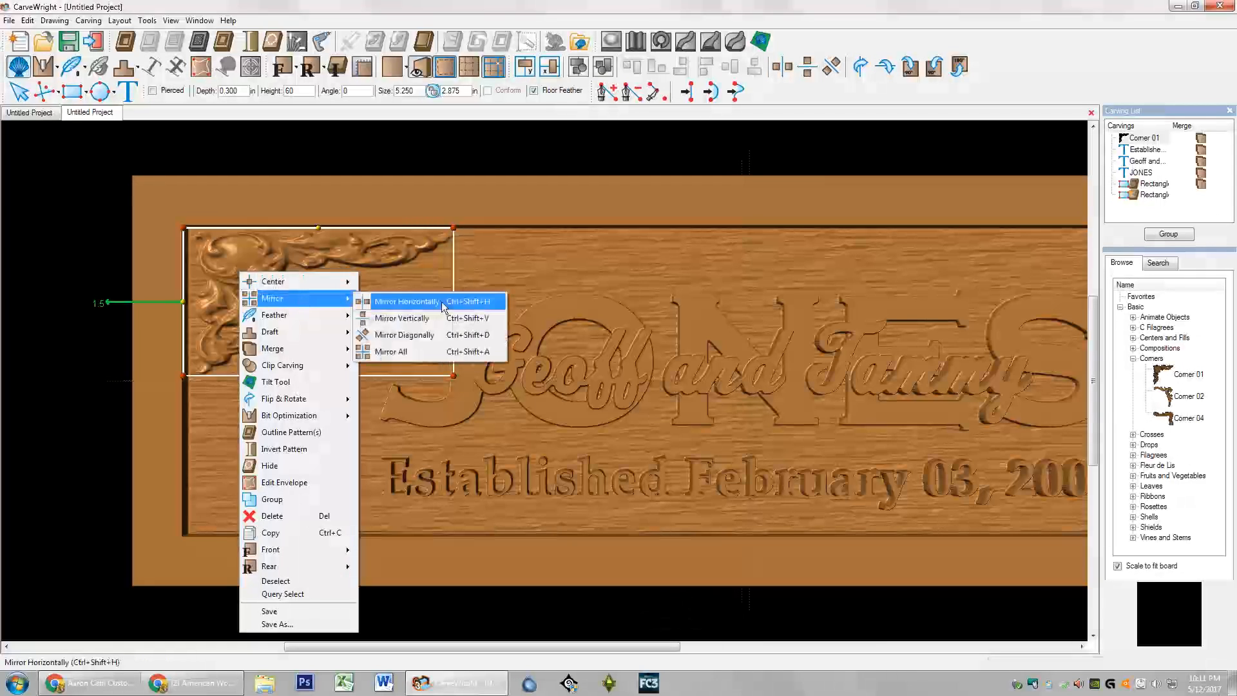
click(436, 351)
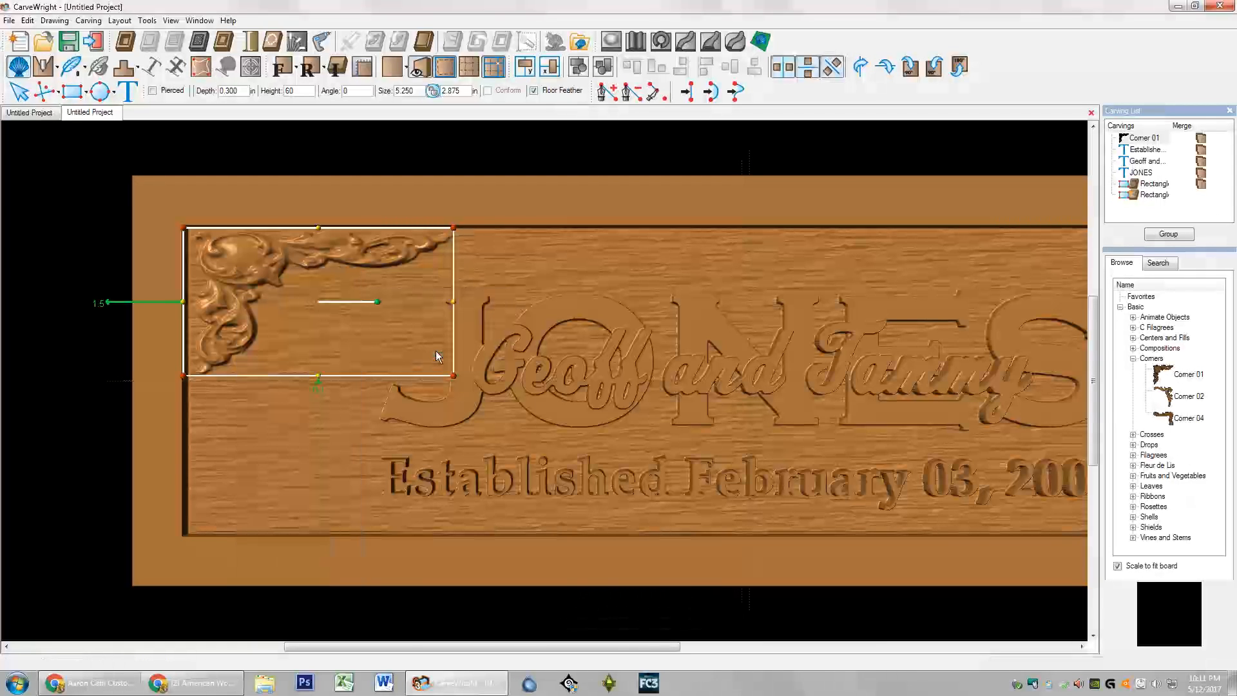
click(281, 69)
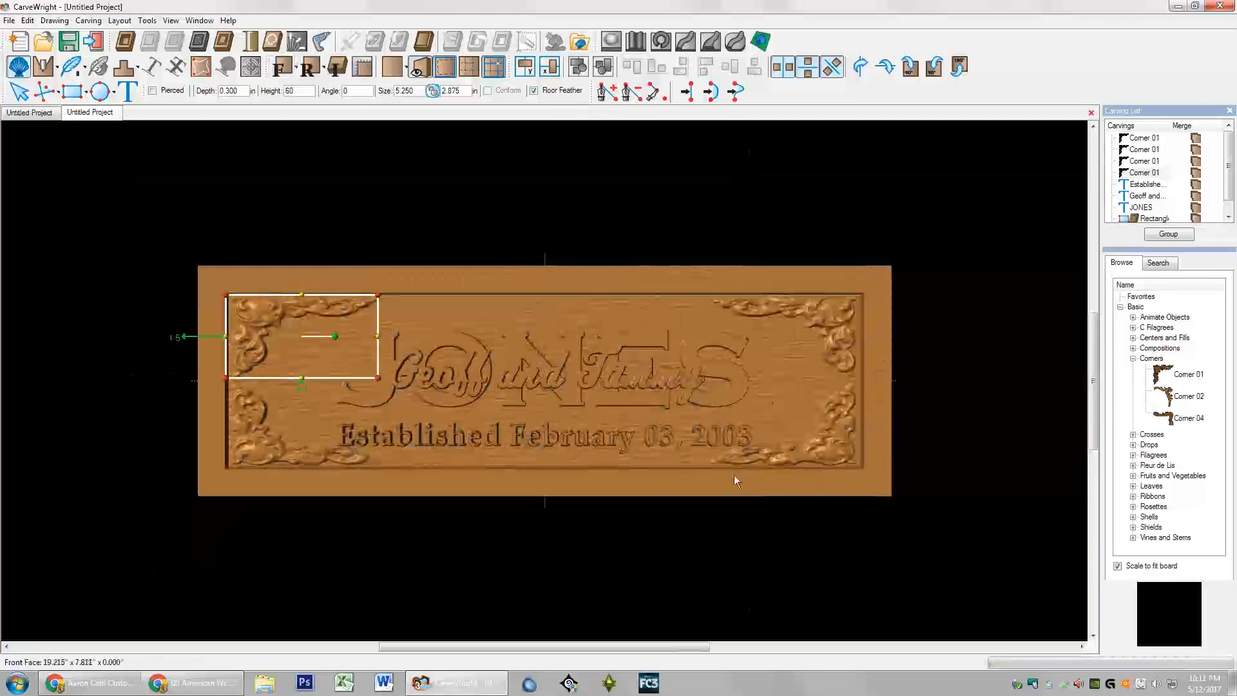
scroll(338, 455, up, 5)
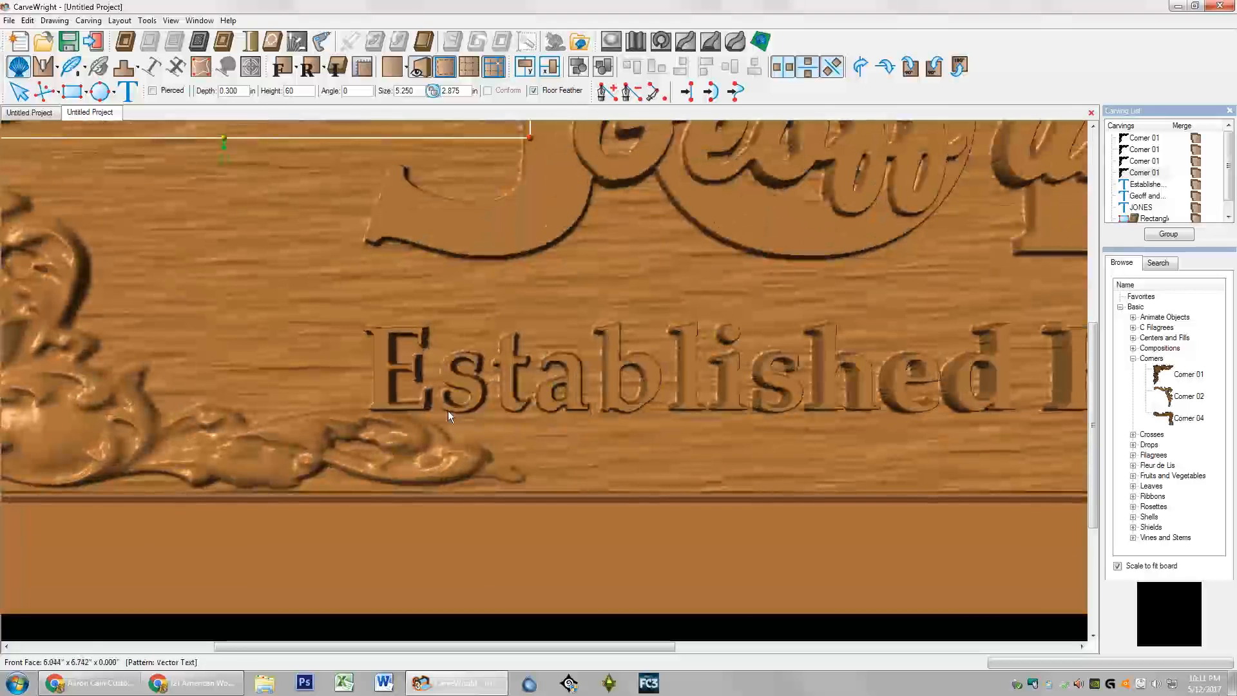
scroll(389, 415, down, 5)
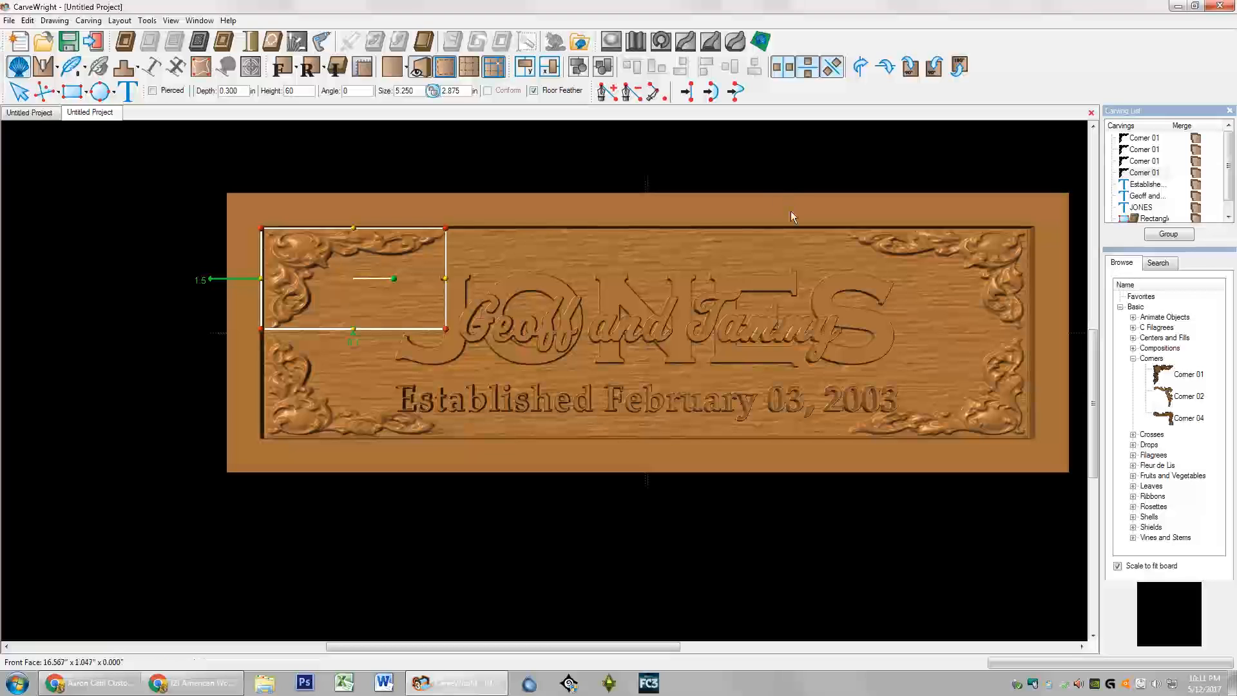
Step: Select all four corner ornaments and set their bit optimization to Best
click(791, 212)
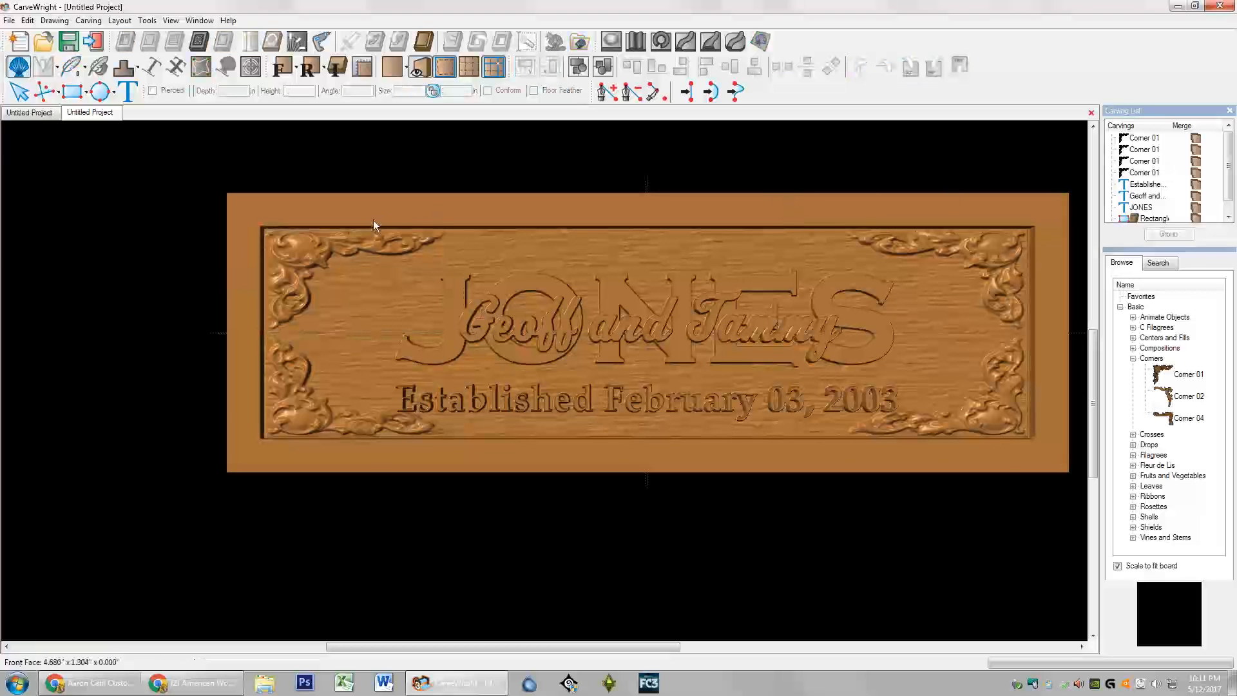
click(326, 250)
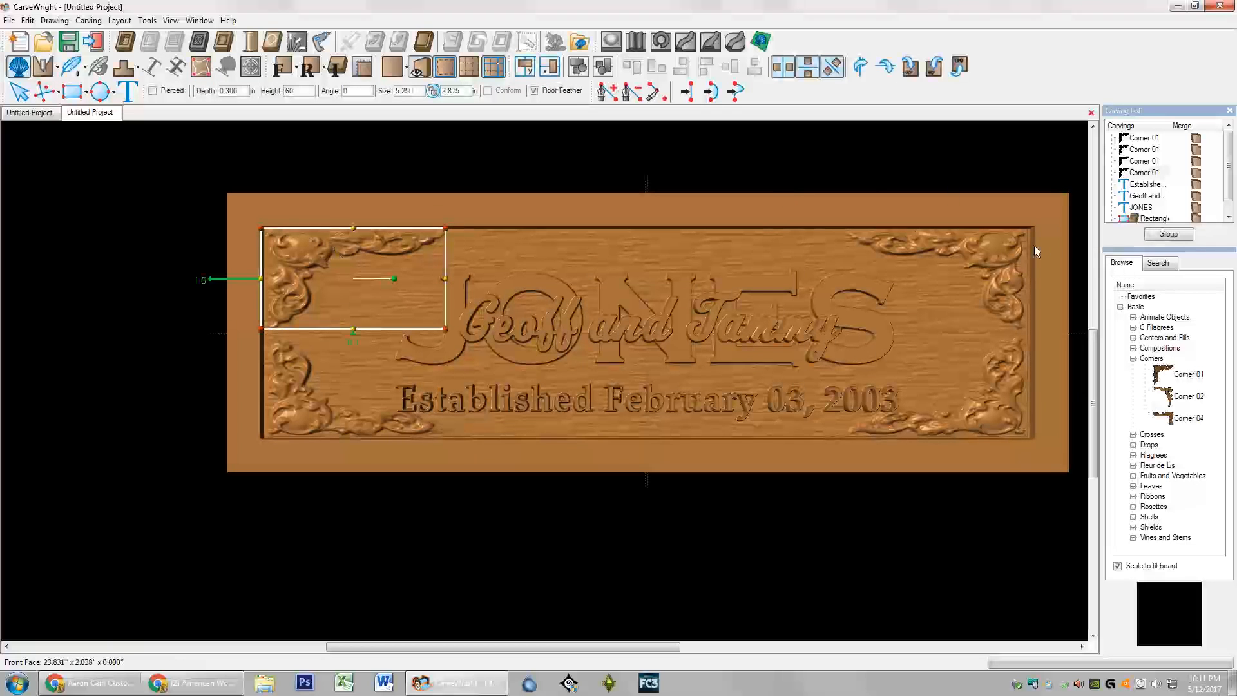
ctrl+click(1001, 245)
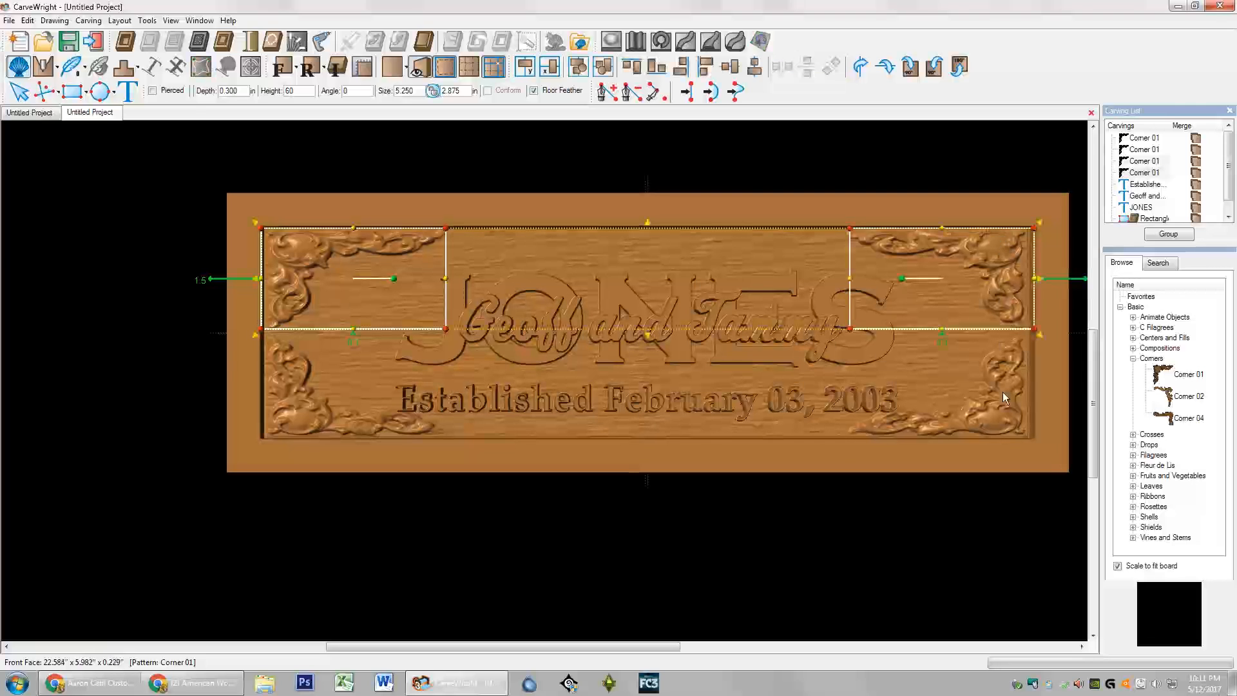
ctrl+click(1003, 408)
ctrl+click(322, 406)
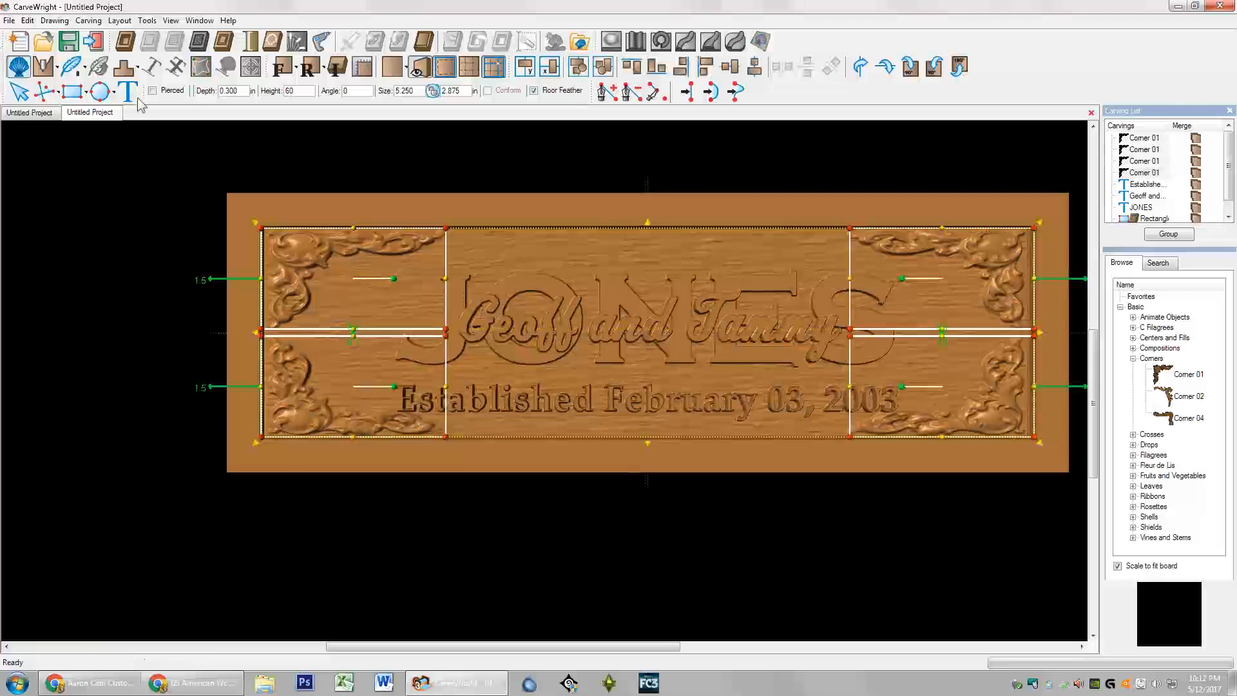
click(58, 66)
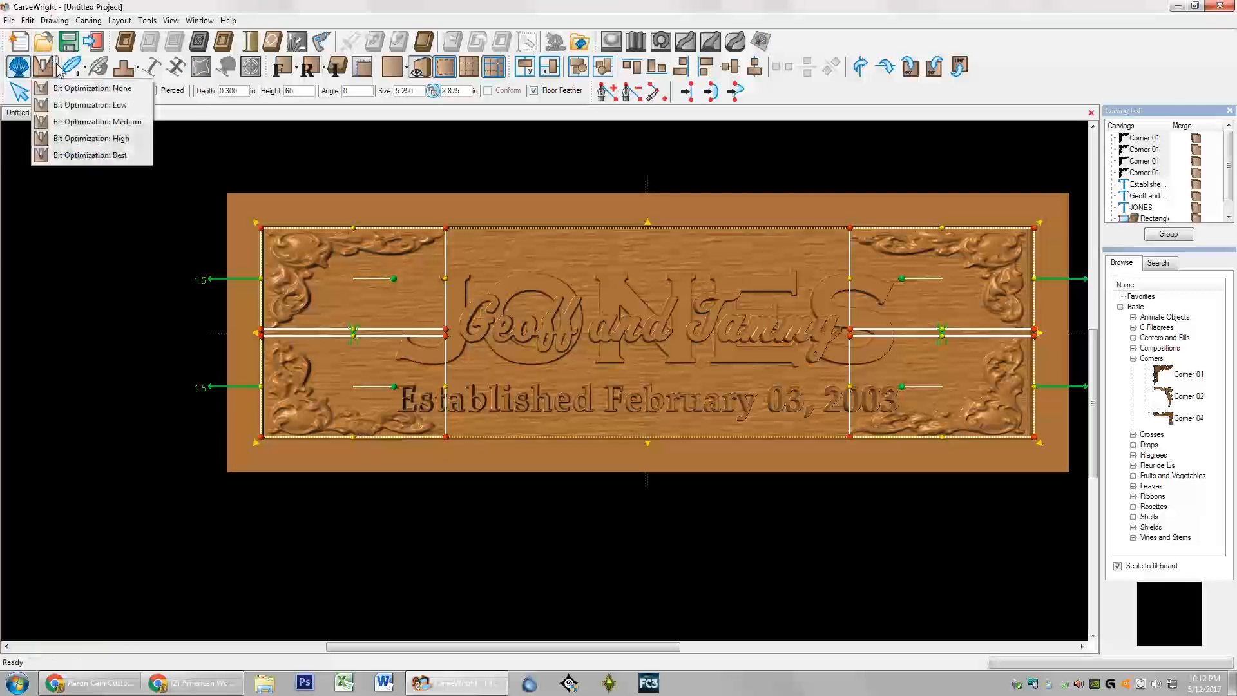
click(84, 155)
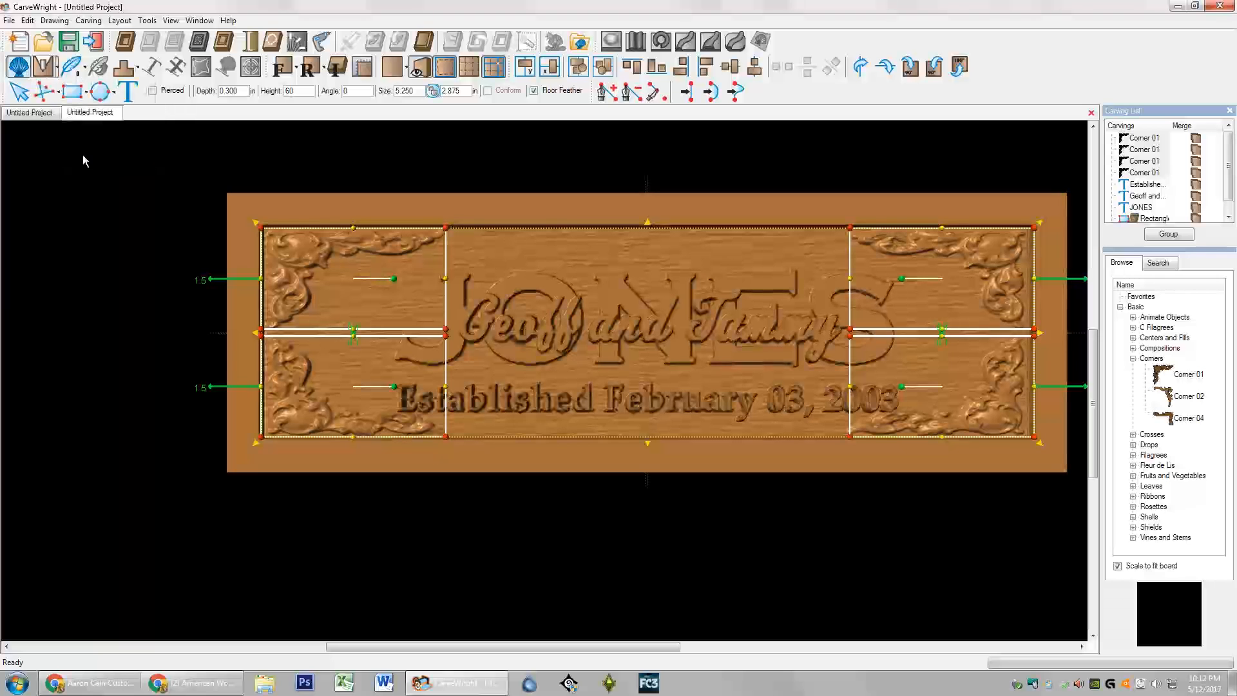
click(421, 198)
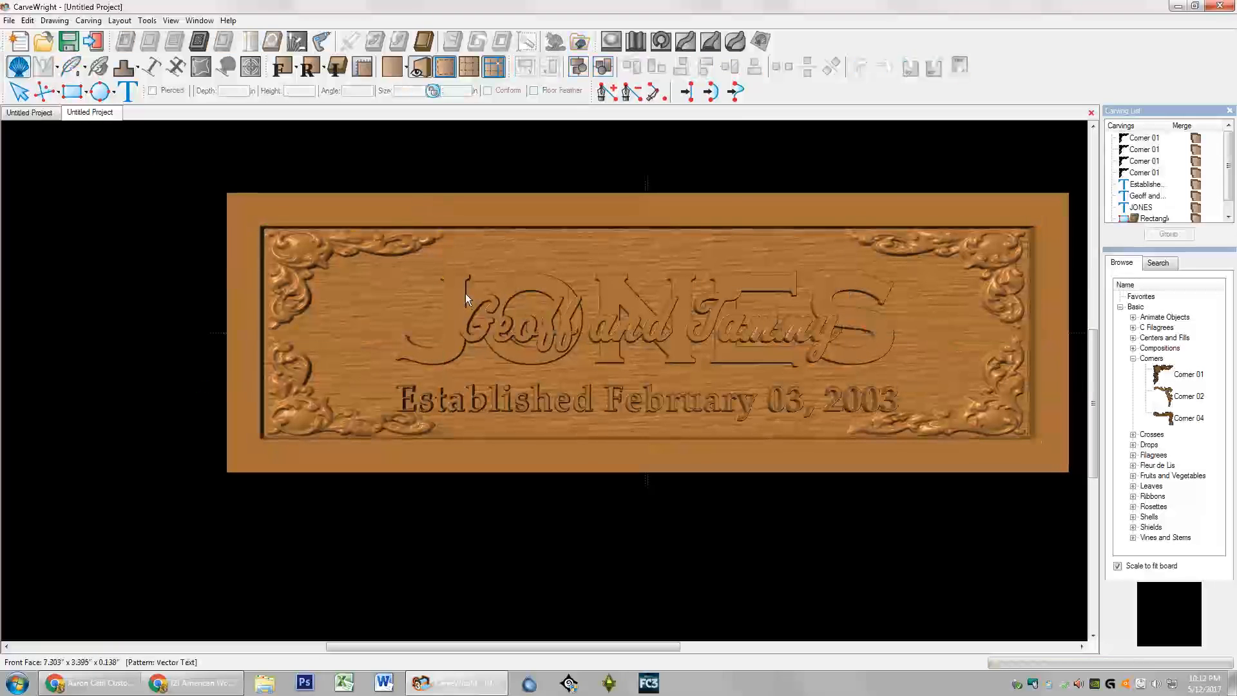
Step: Give the date, script names and JONES texts Small draft, no feathering and Best bit optimization
click(1147, 185)
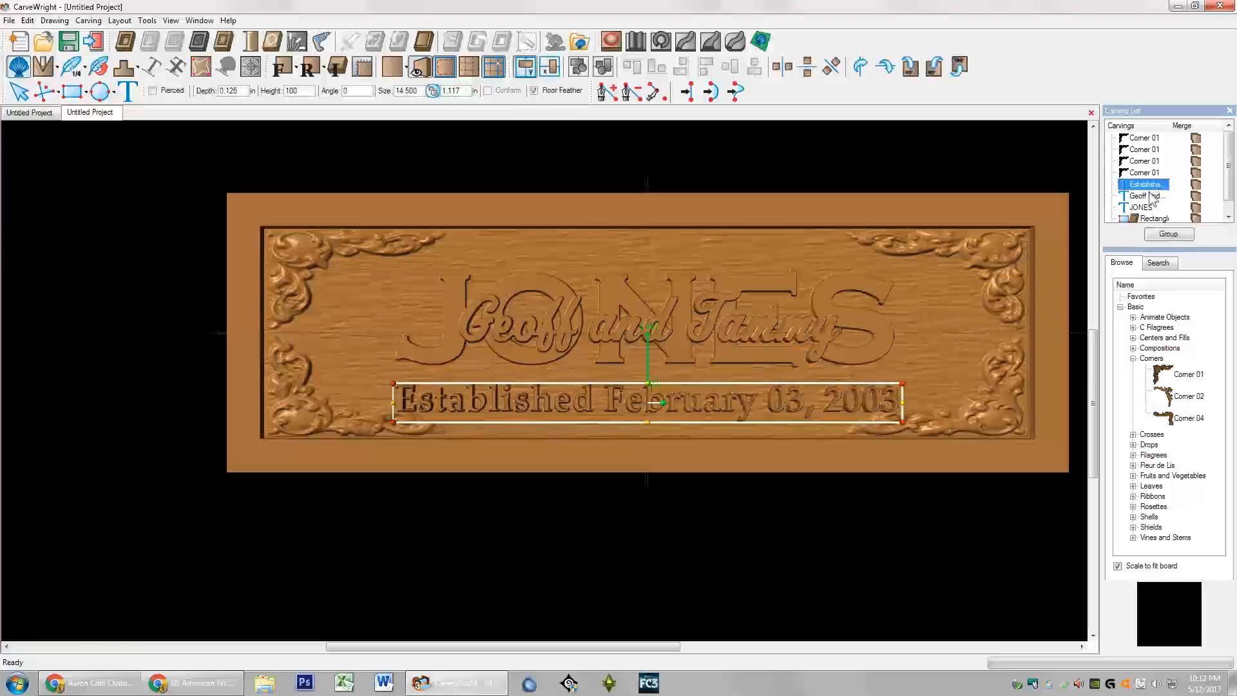
shift+click(1150, 207)
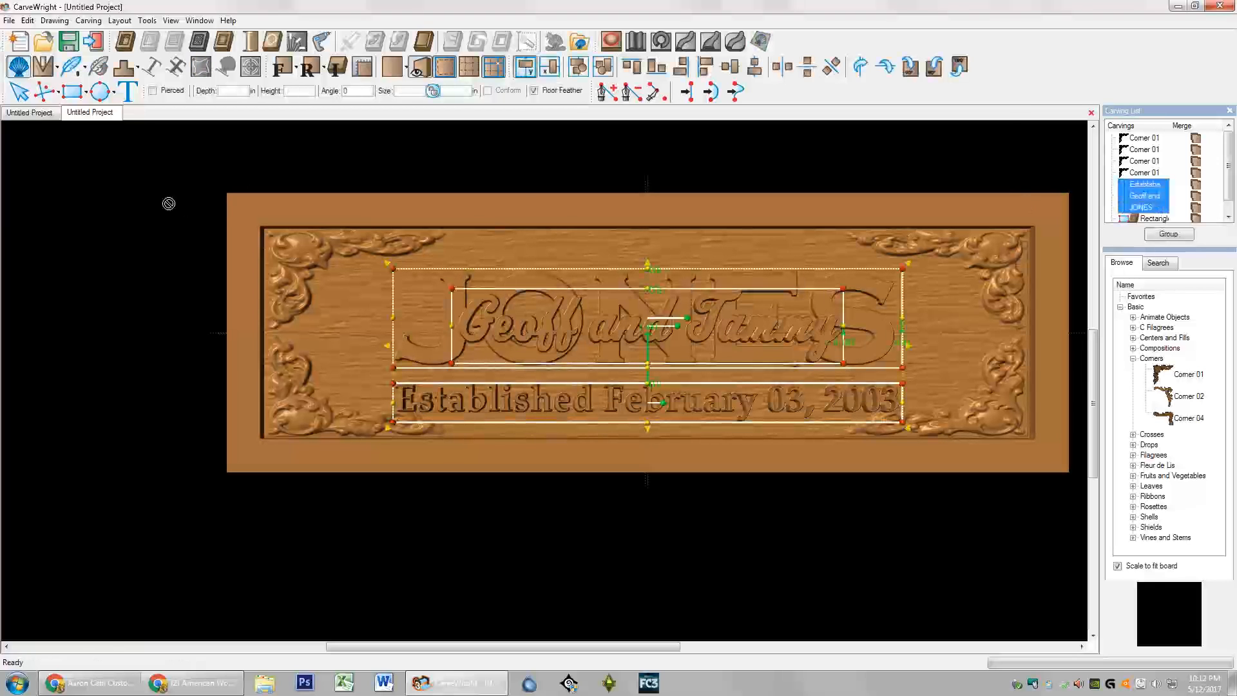
click(139, 64)
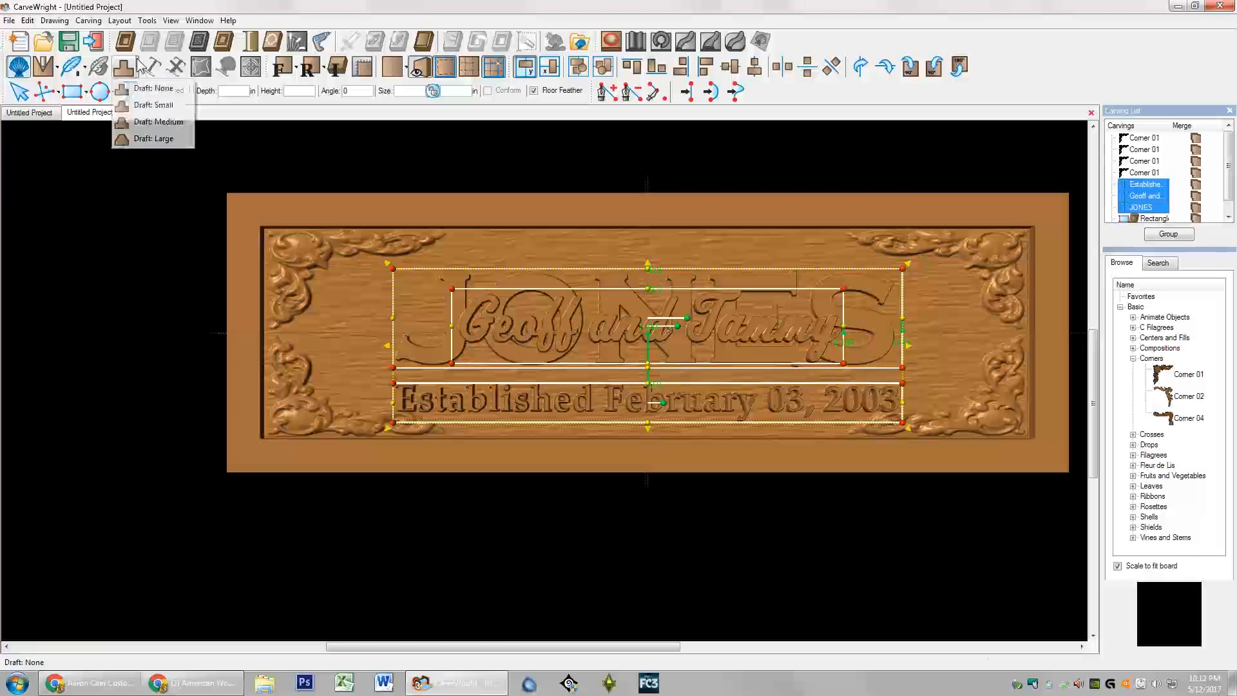
click(163, 104)
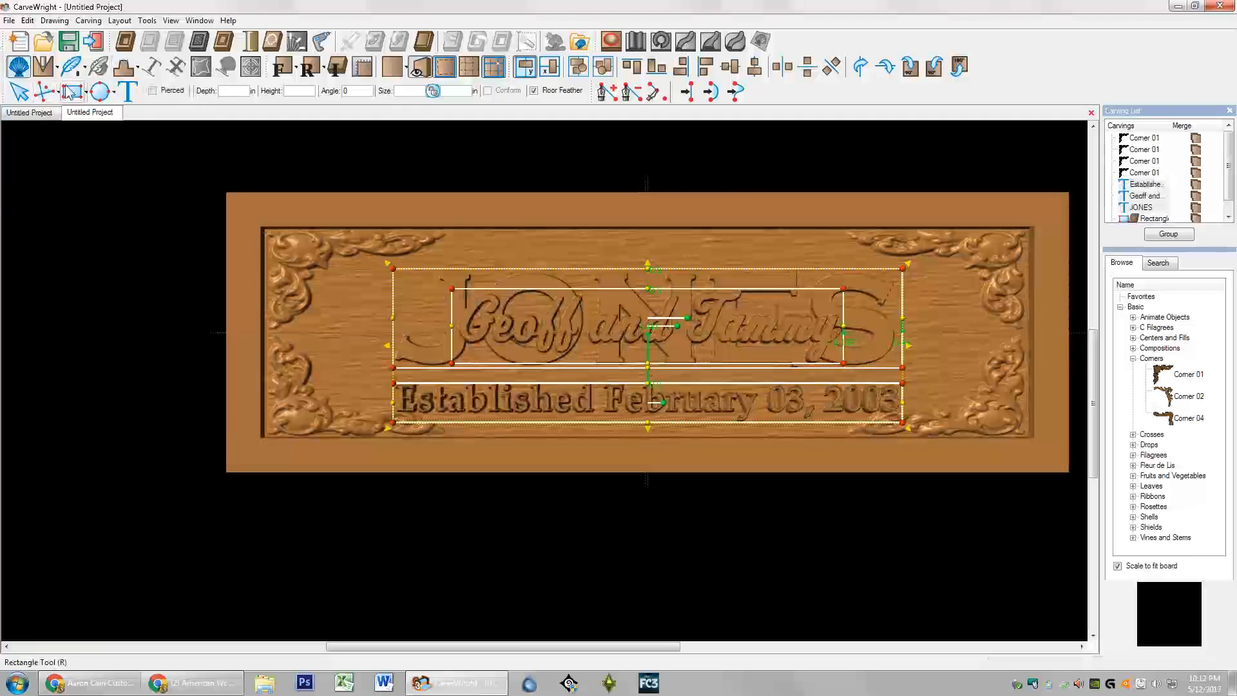
click(86, 69)
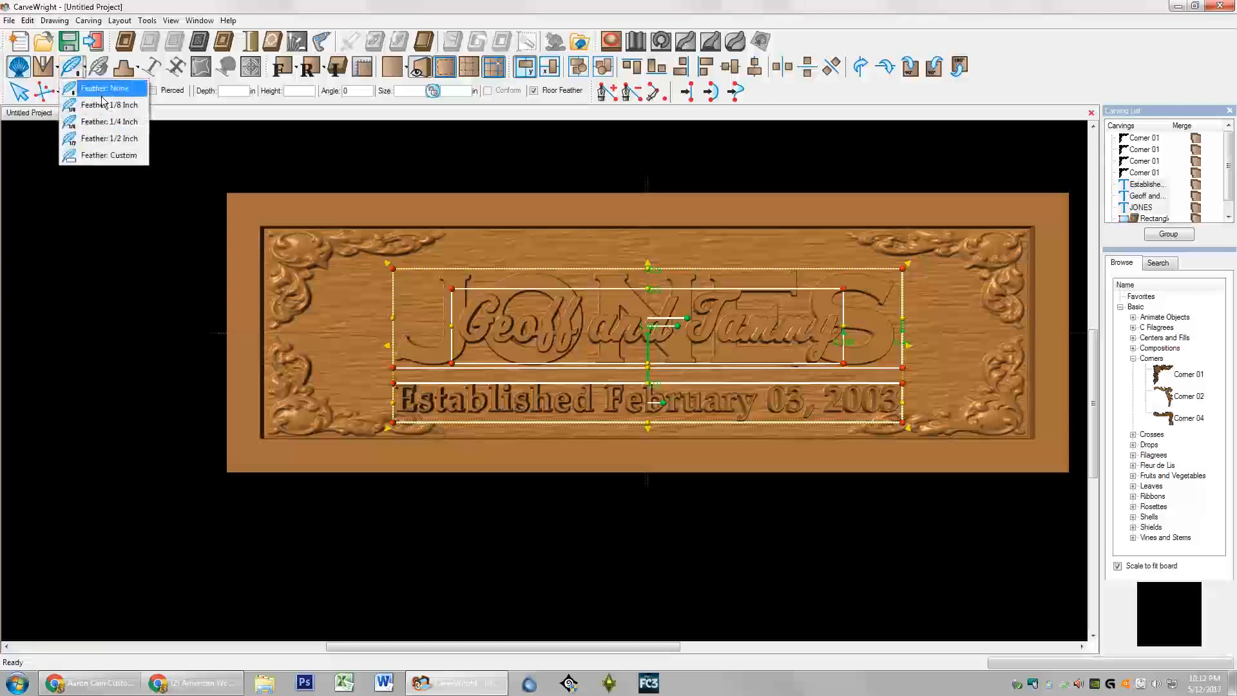
click(107, 88)
click(57, 69)
click(93, 155)
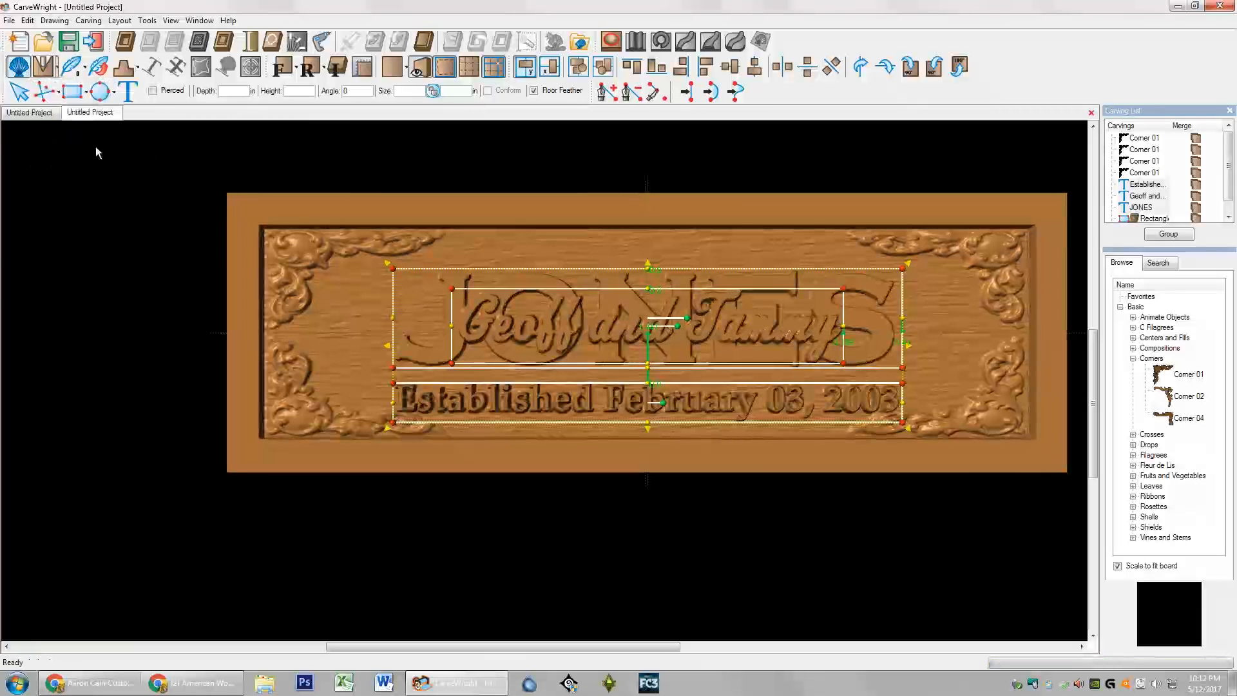
click(326, 214)
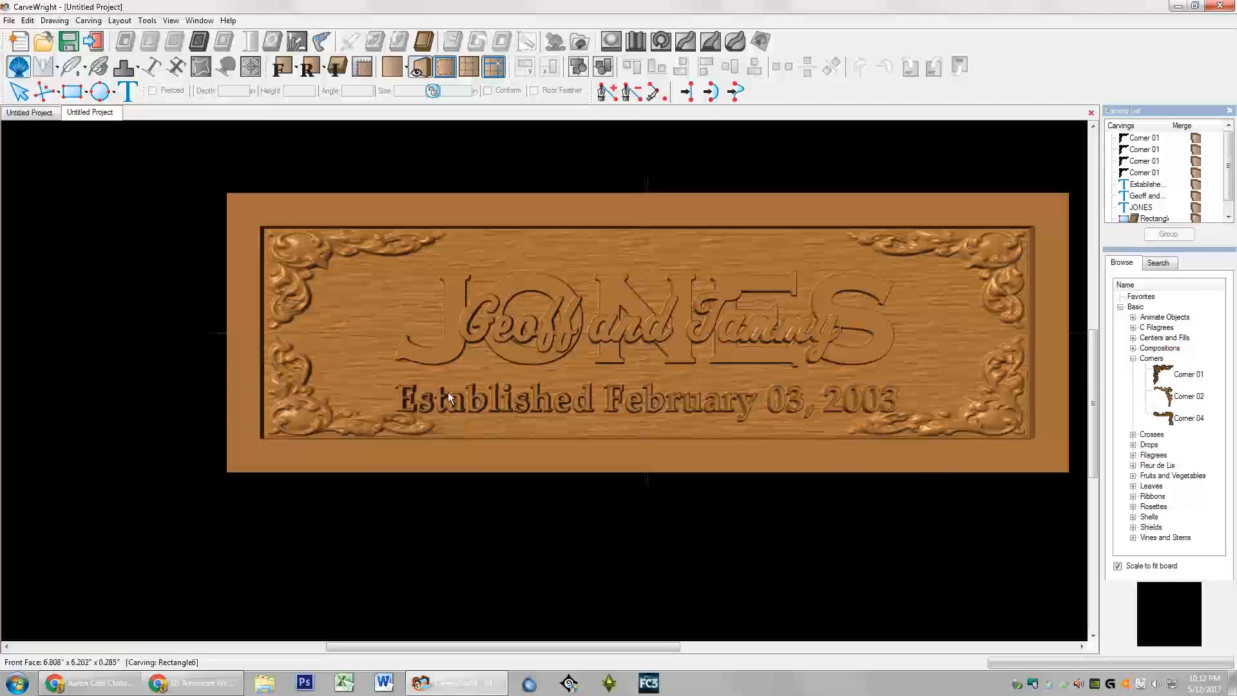
Step: Show the sign isometrically and check depths of panel, corner, JONES, names and date
click(282, 66)
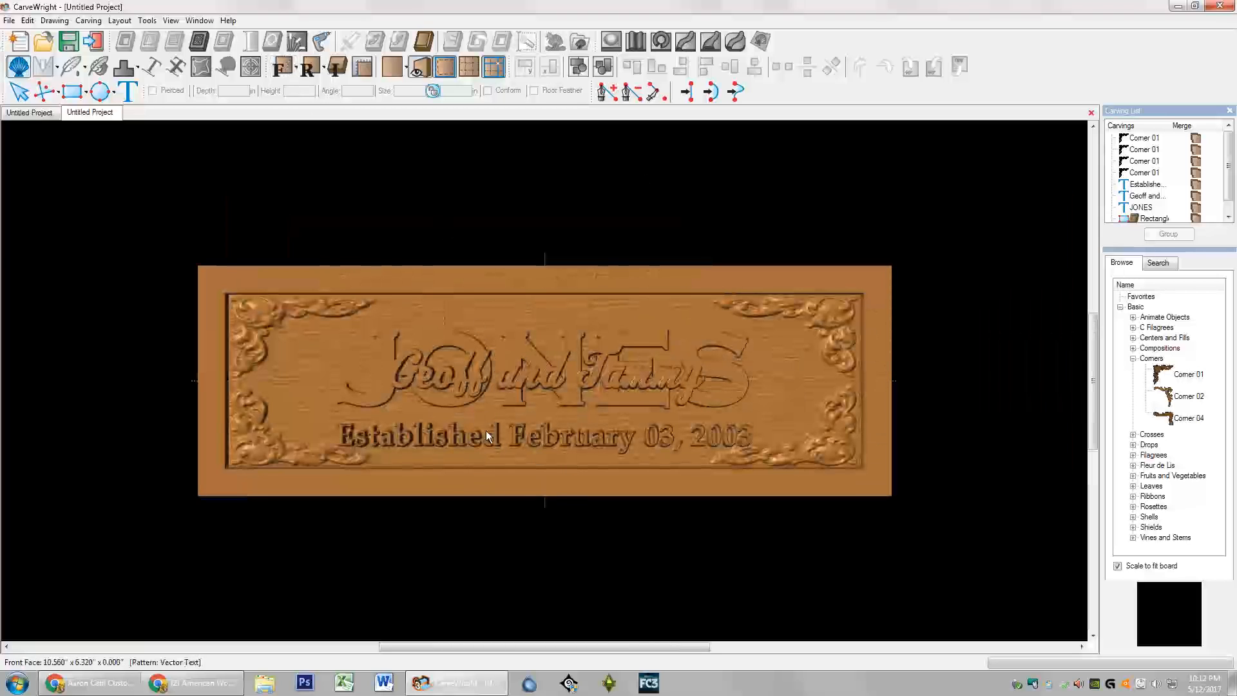
click(335, 68)
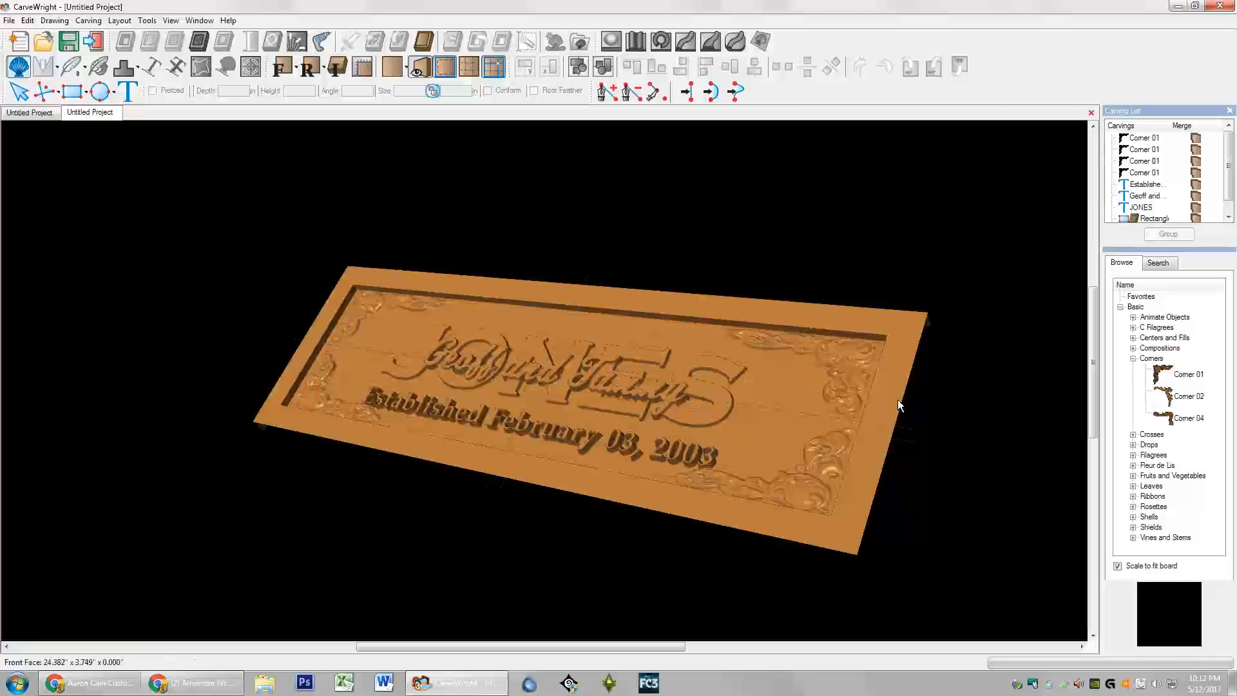
click(783, 380)
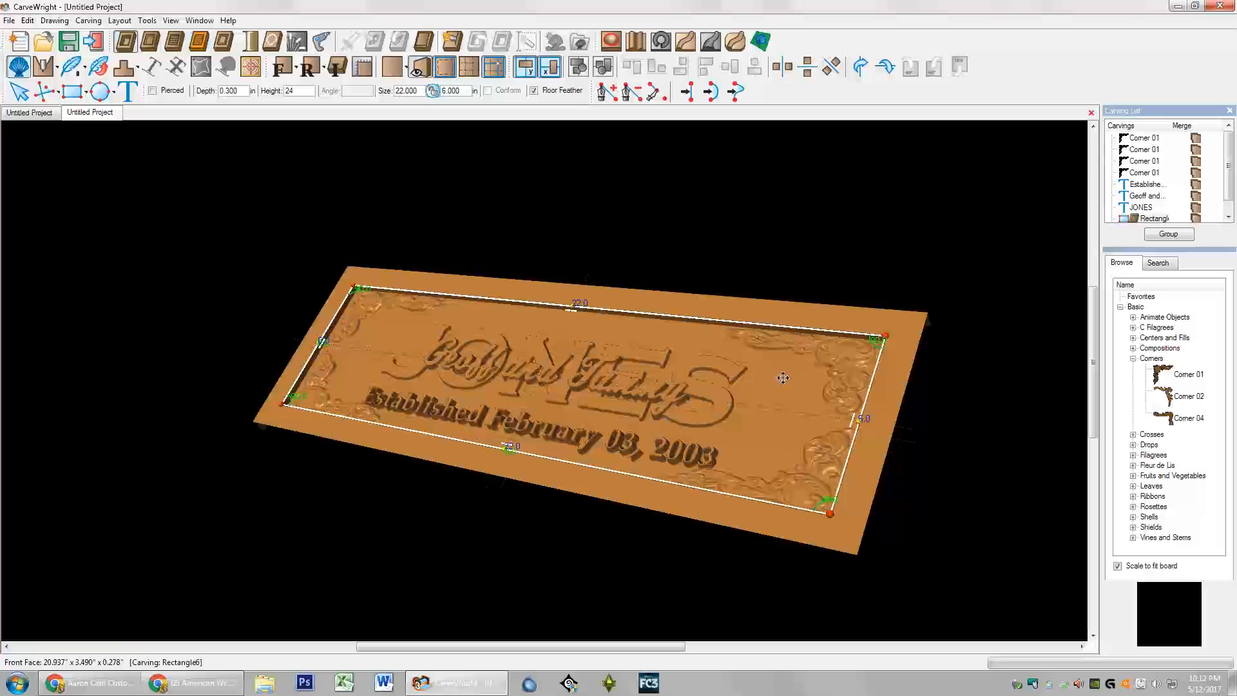
click(378, 303)
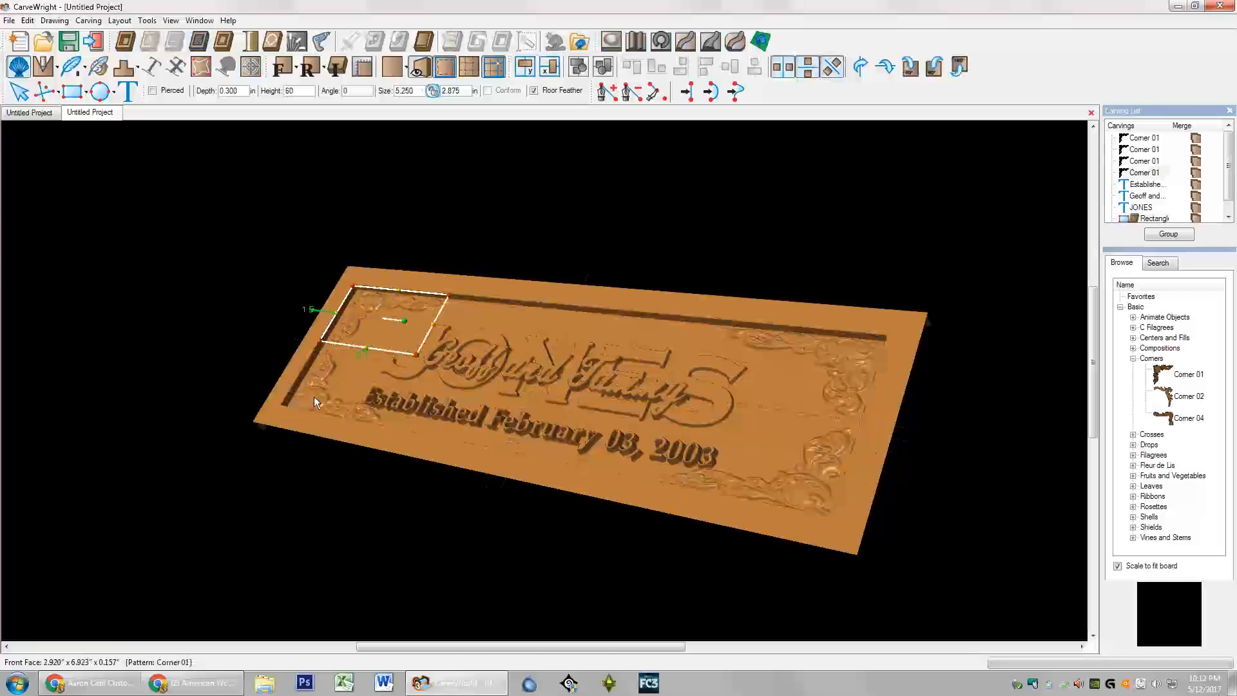
click(442, 331)
click(423, 363)
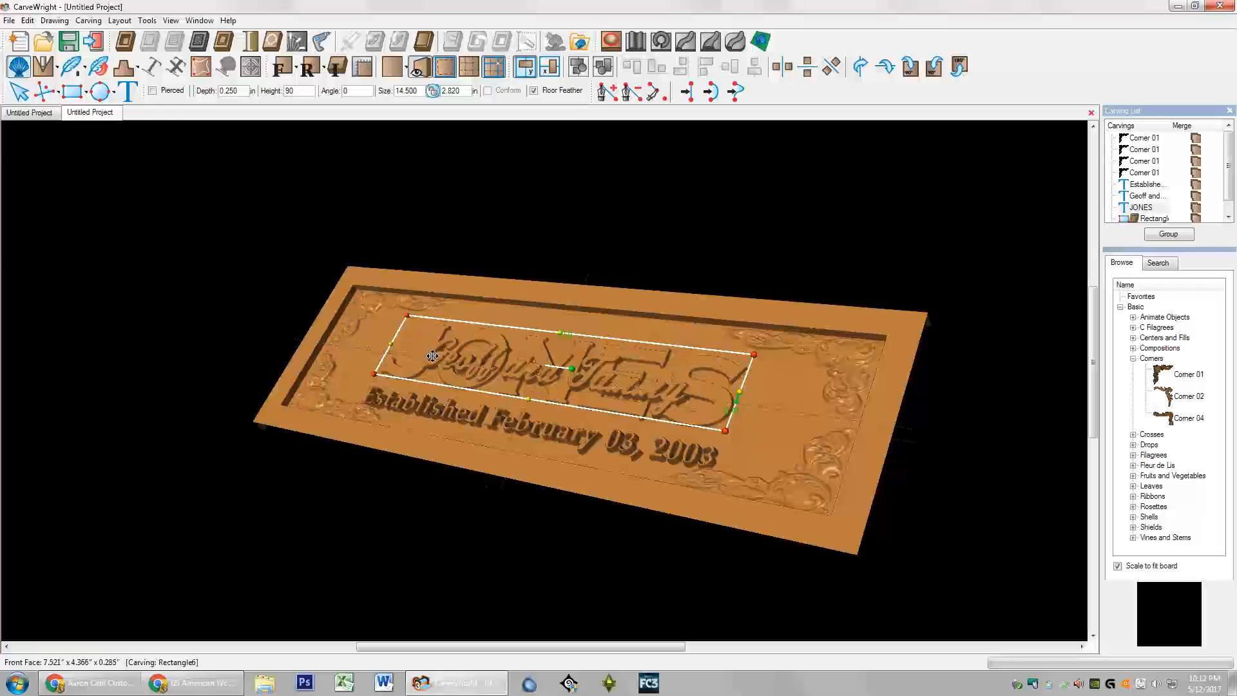
click(431, 351)
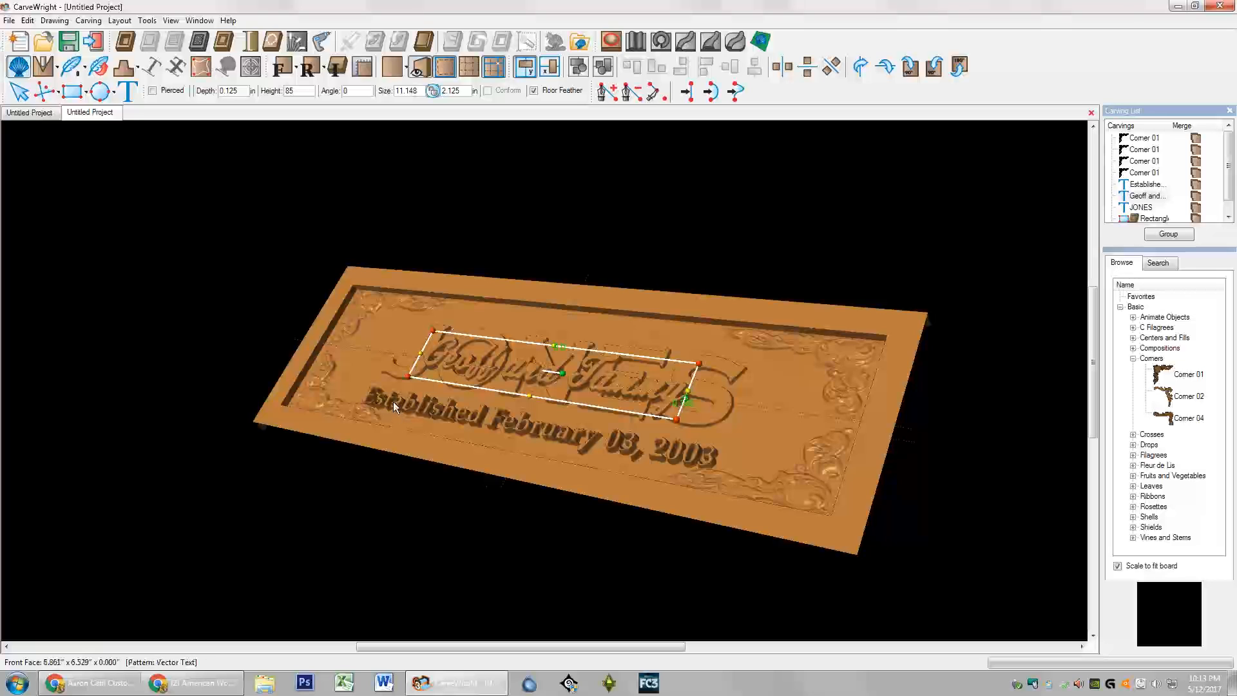
click(444, 411)
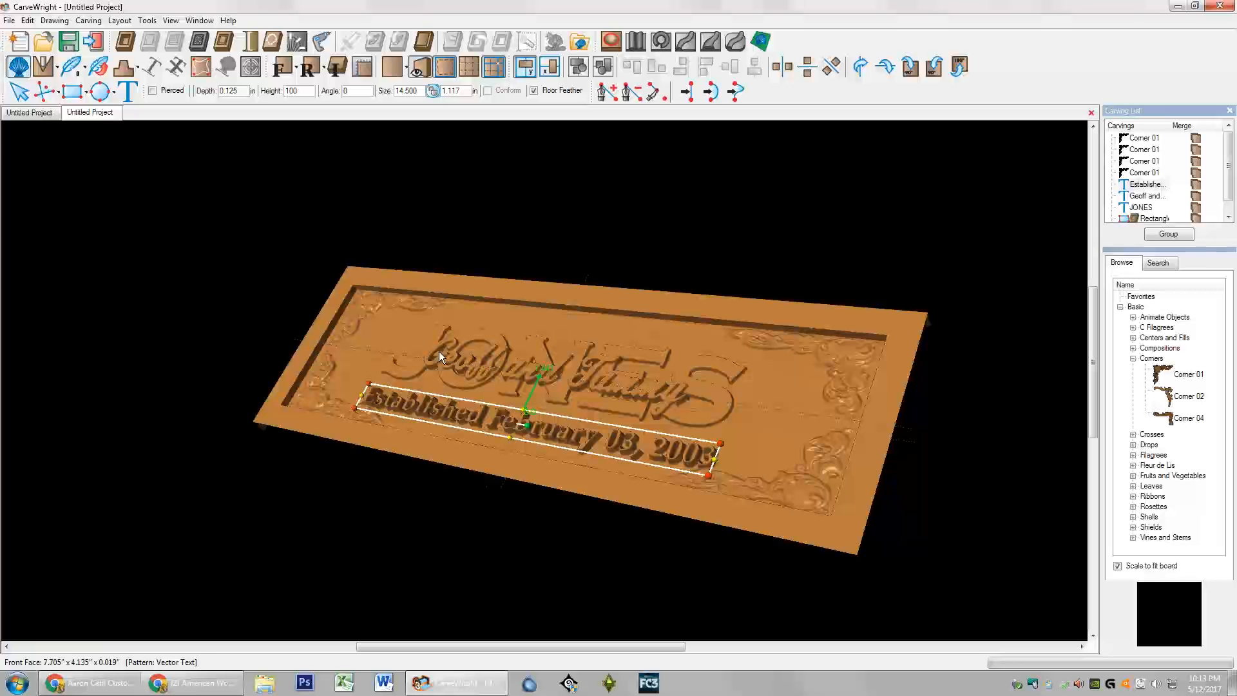
double_click(237, 91)
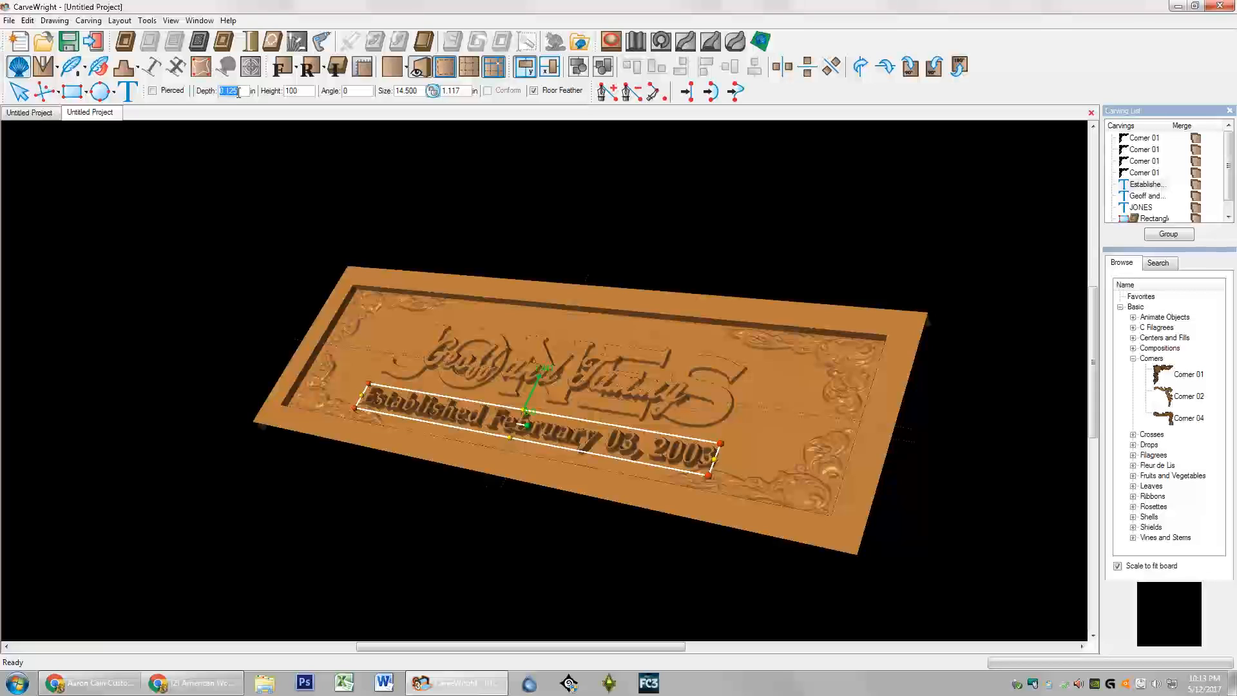
Step: Make the established date text 0.188 in deep, then recheck the panel and JONES
text(3/16)
key(Return)
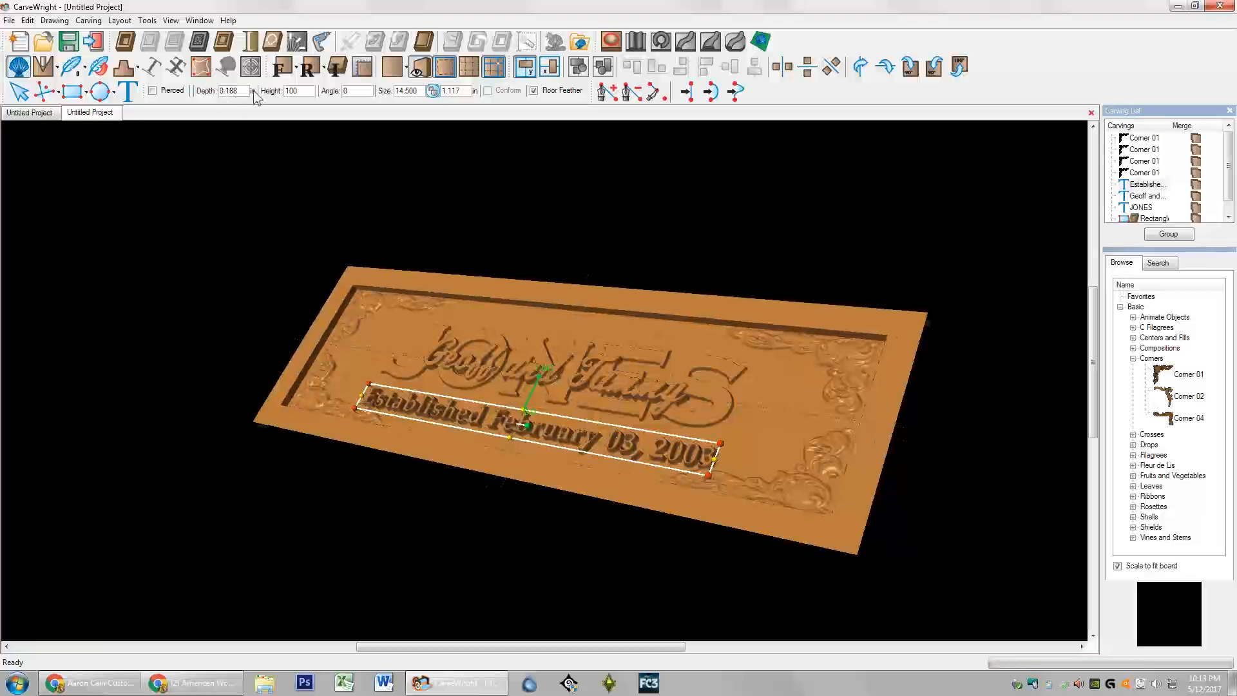
click(465, 388)
scroll(465, 387, up, 6)
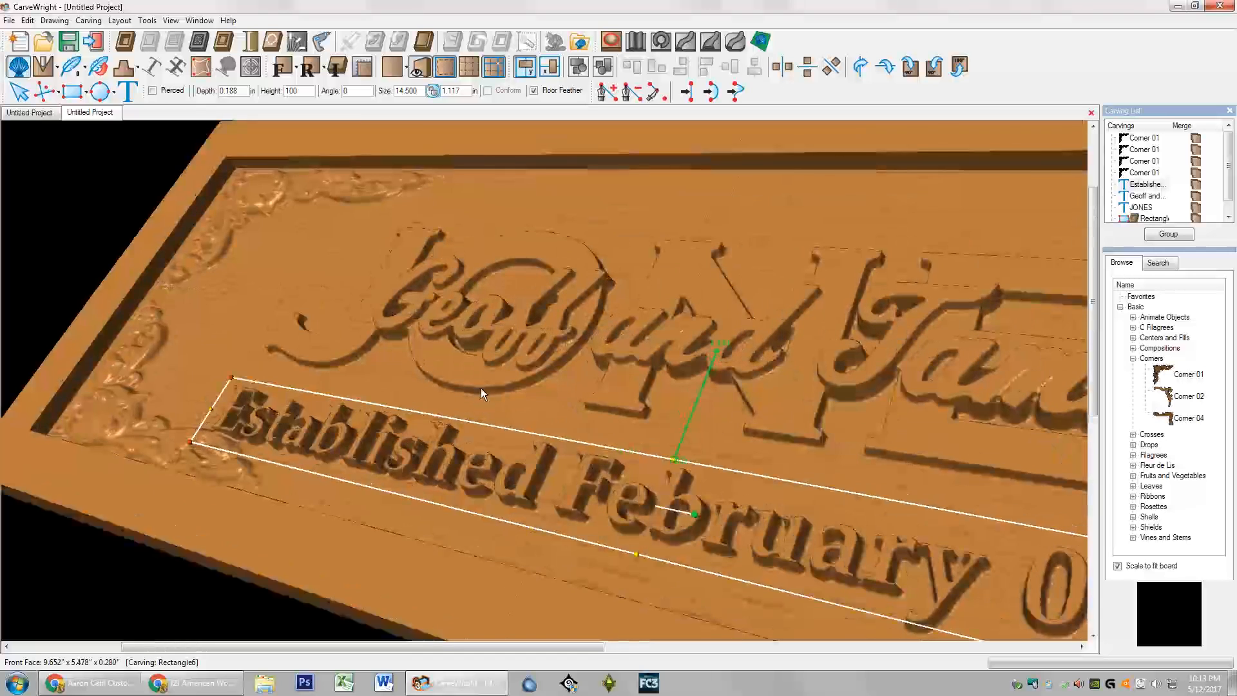
click(348, 337)
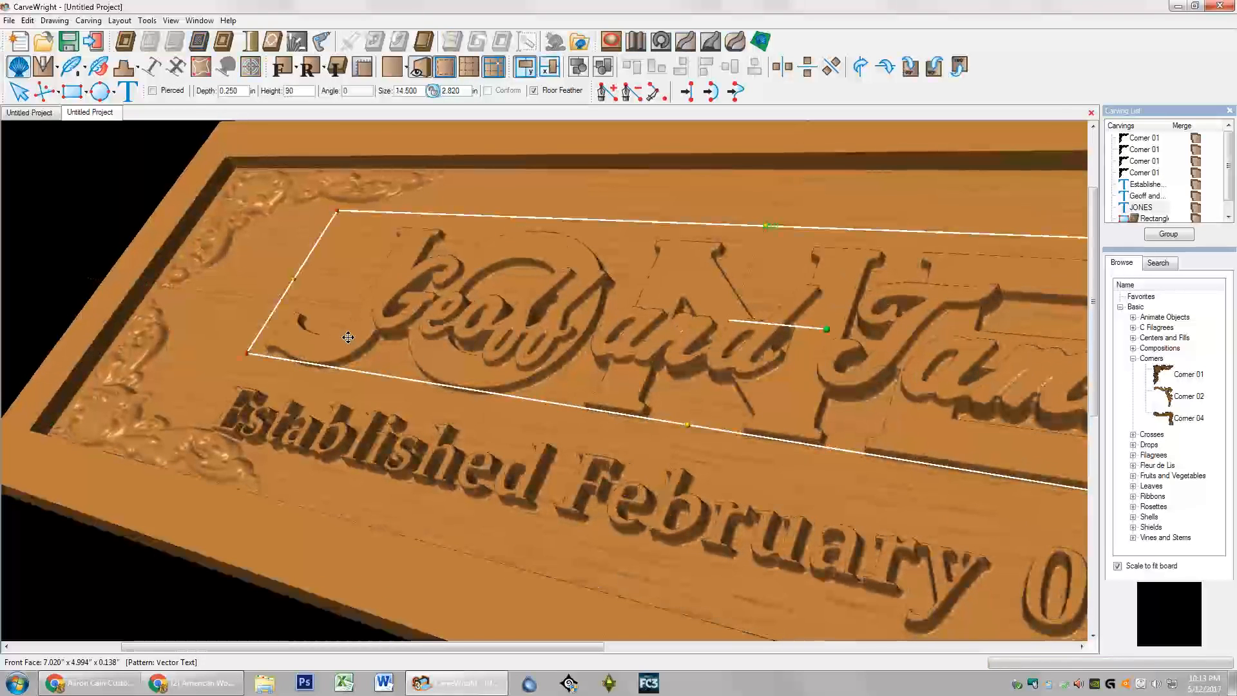
text(.)
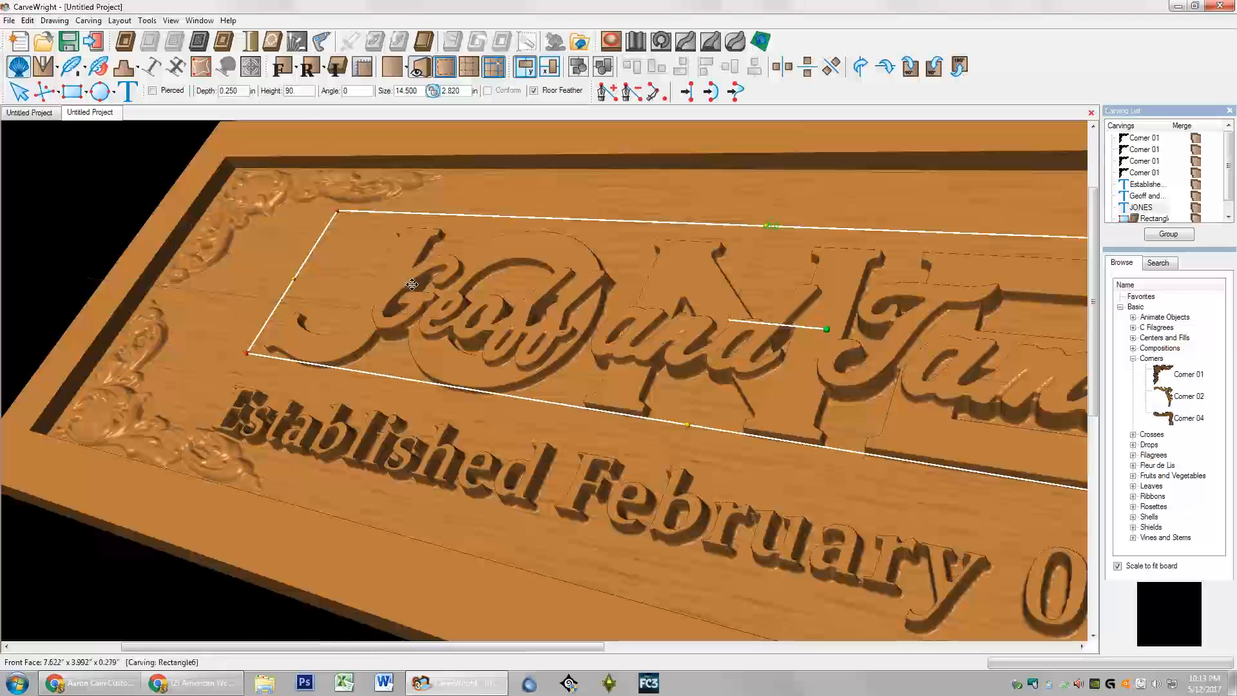
Step: Review the date, script names, corner and JONES carvings, then return to front view
click(358, 435)
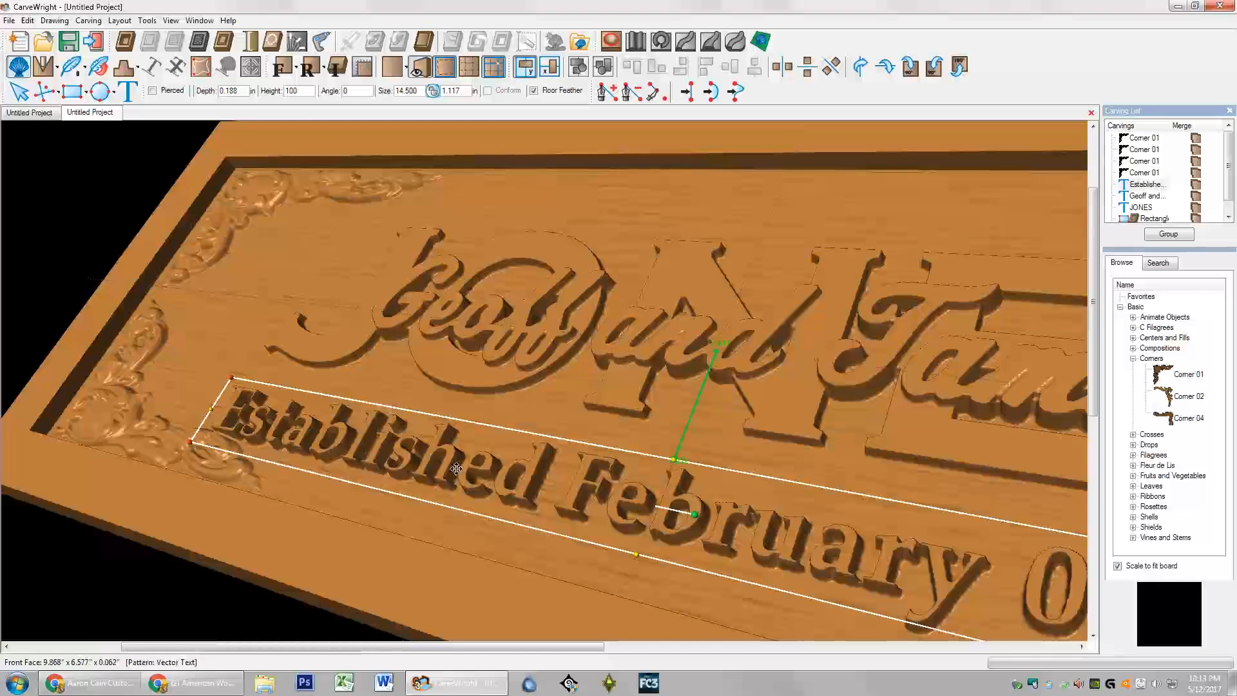
scroll(577, 551, up, 5)
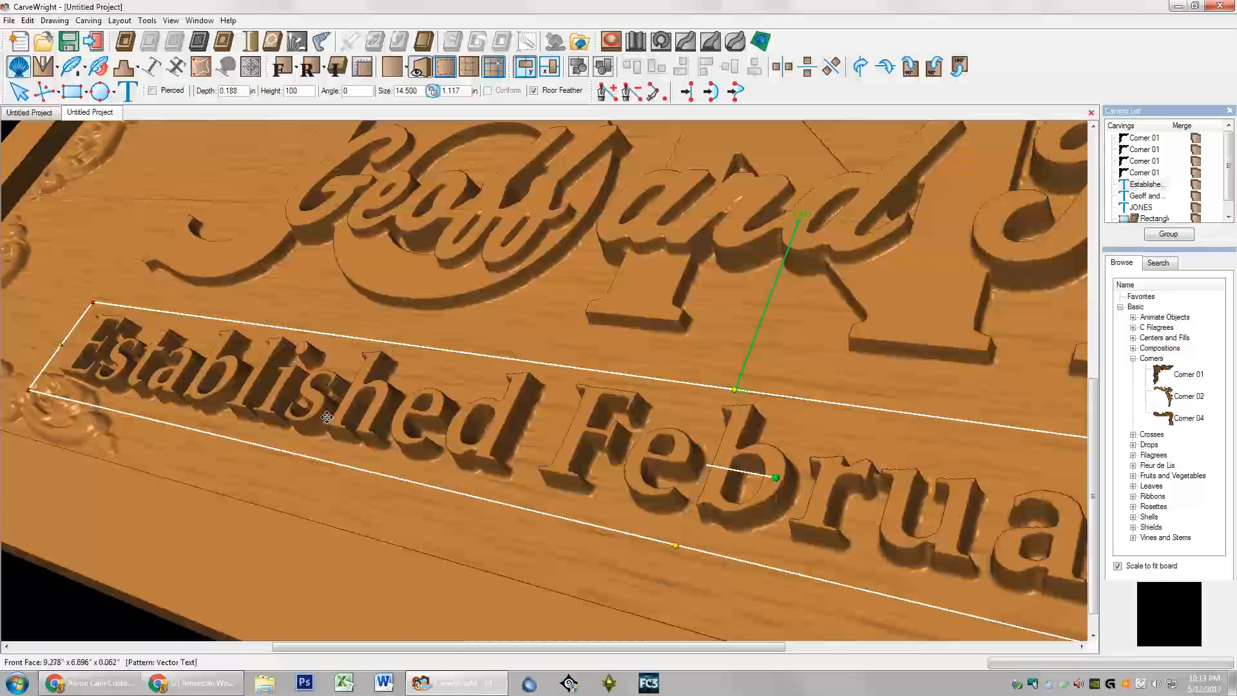
scroll(436, 449, down, 2)
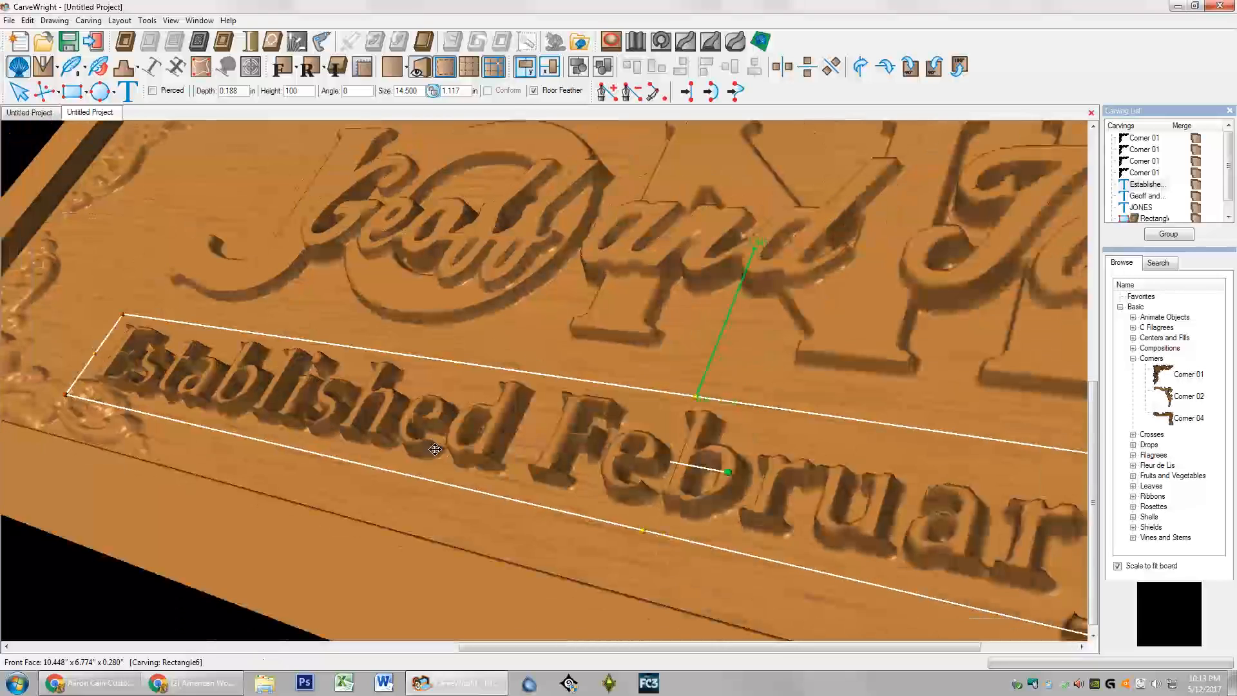
click(516, 249)
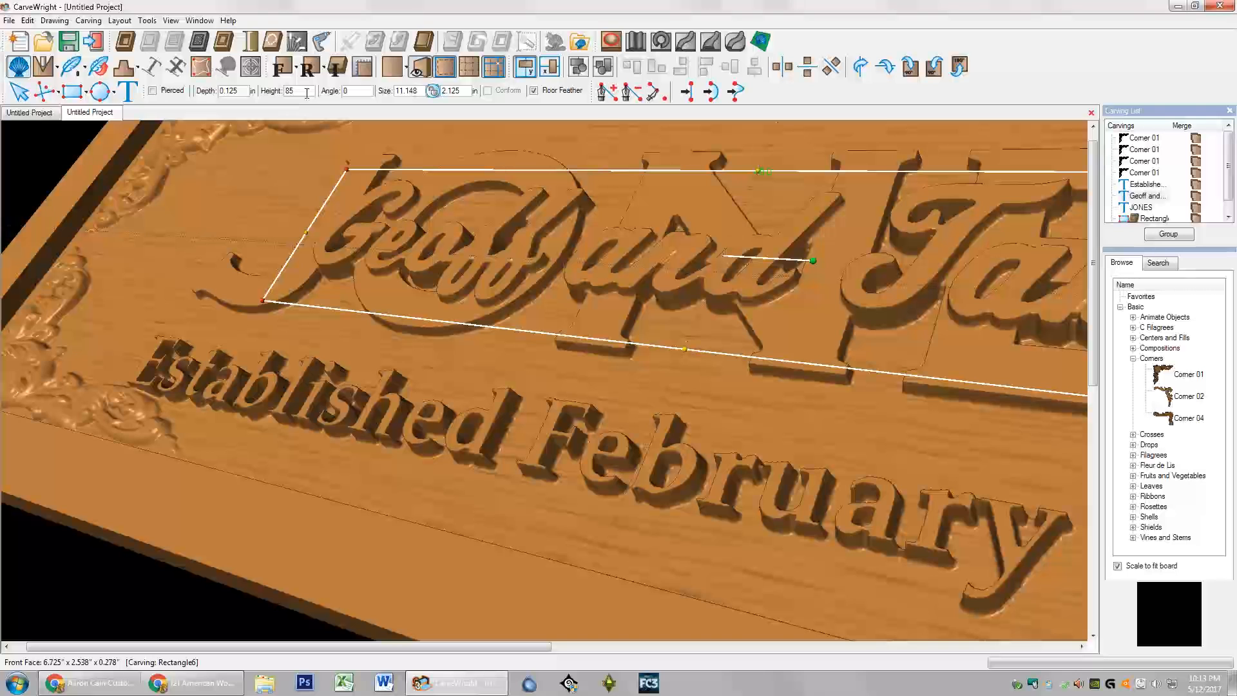
scroll(139, 333, up, 1)
scroll(153, 334, down, 2)
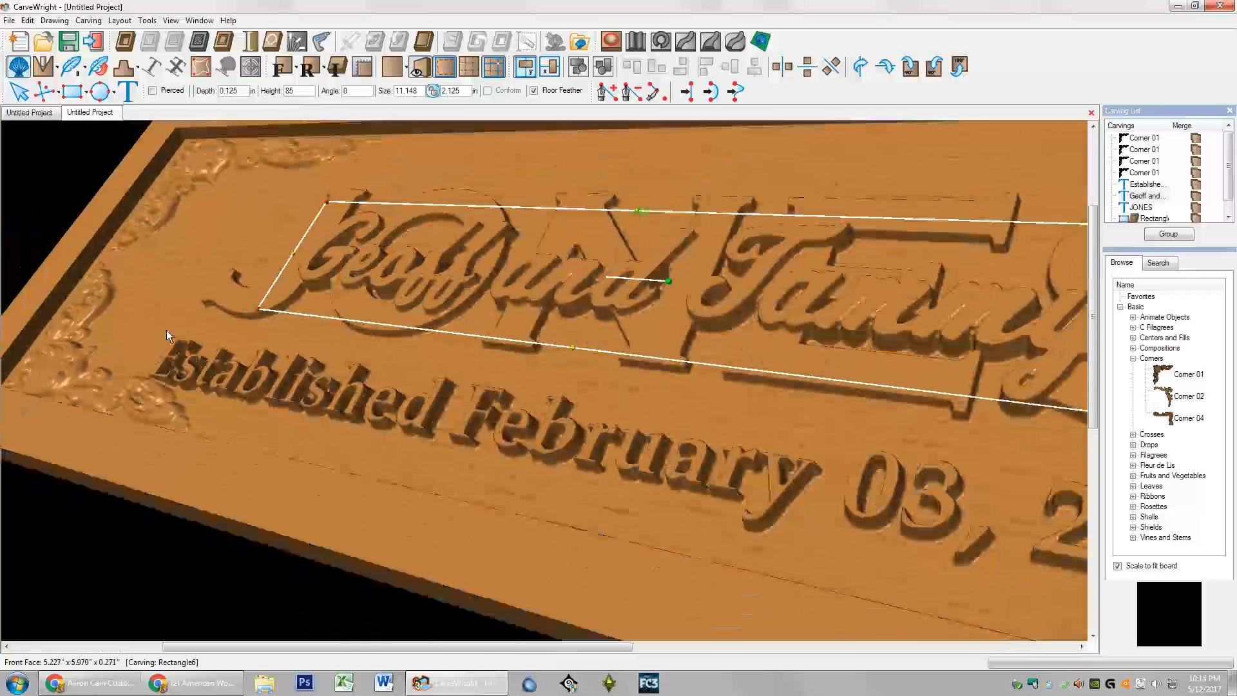
click(303, 479)
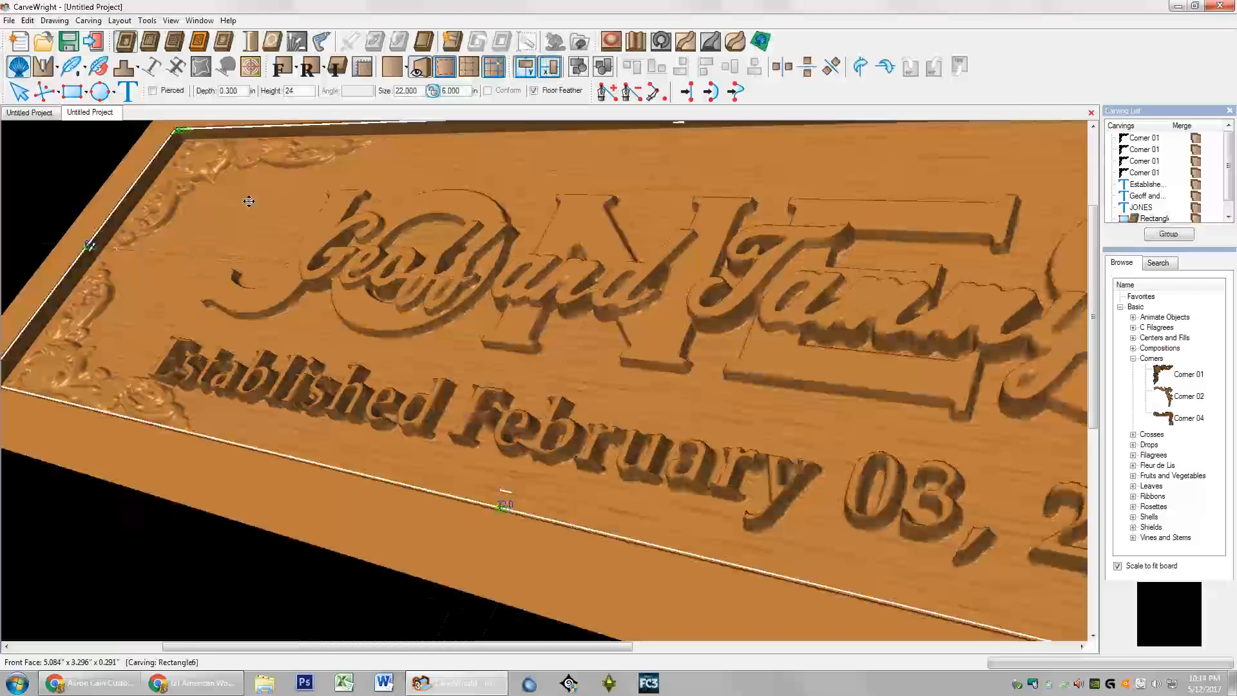
click(218, 223)
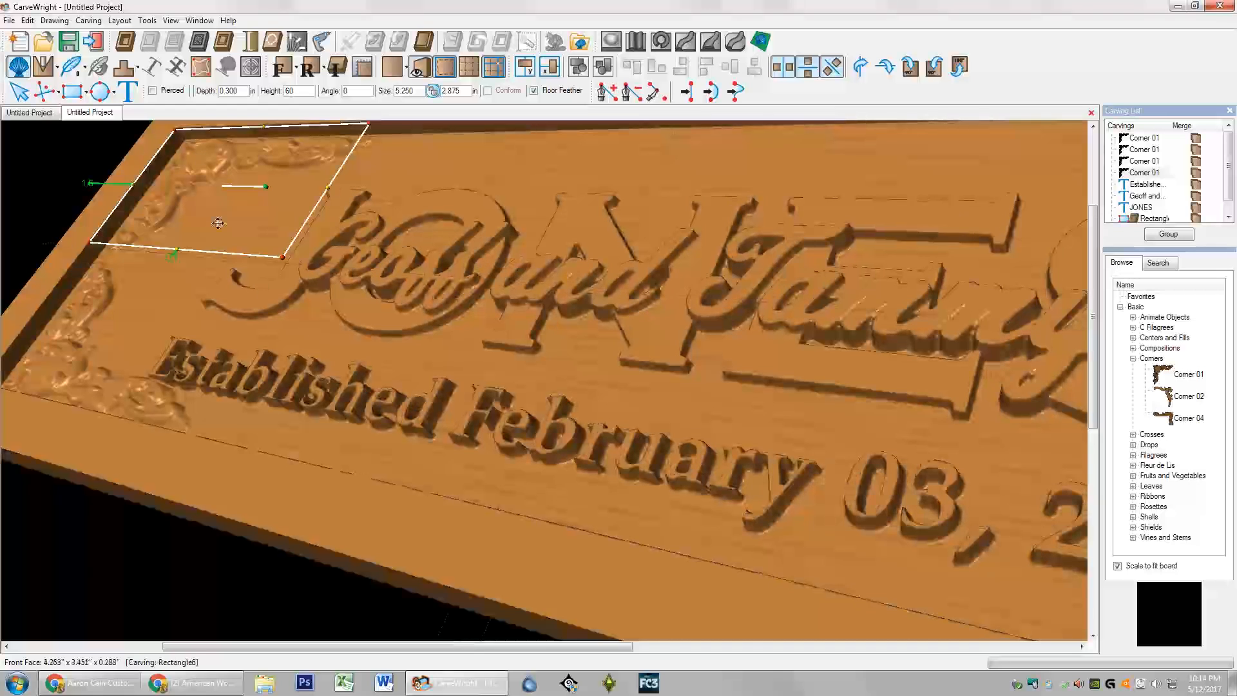
click(281, 286)
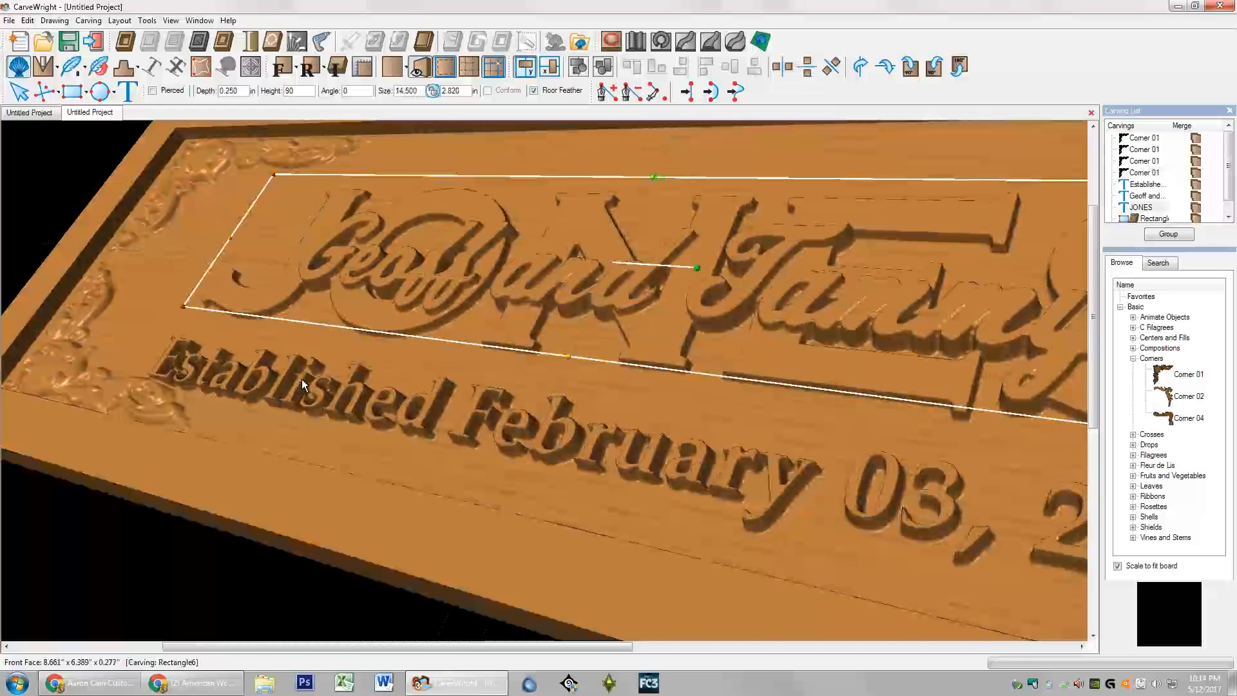
click(388, 276)
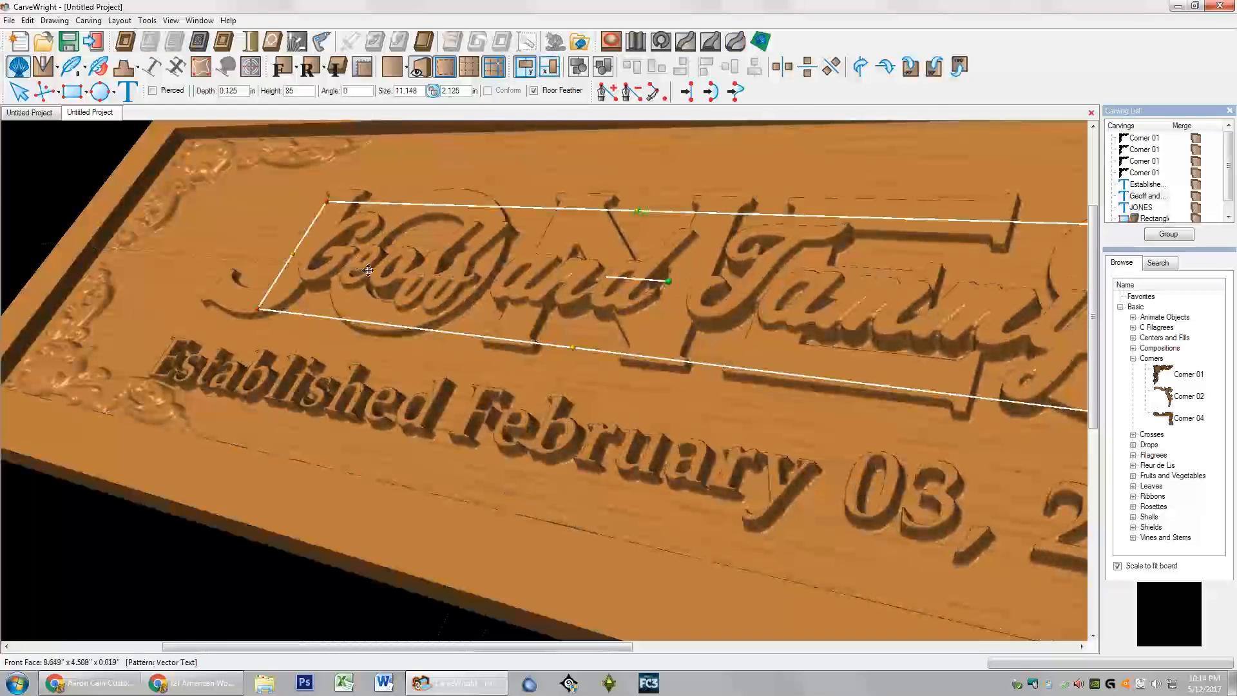
click(282, 70)
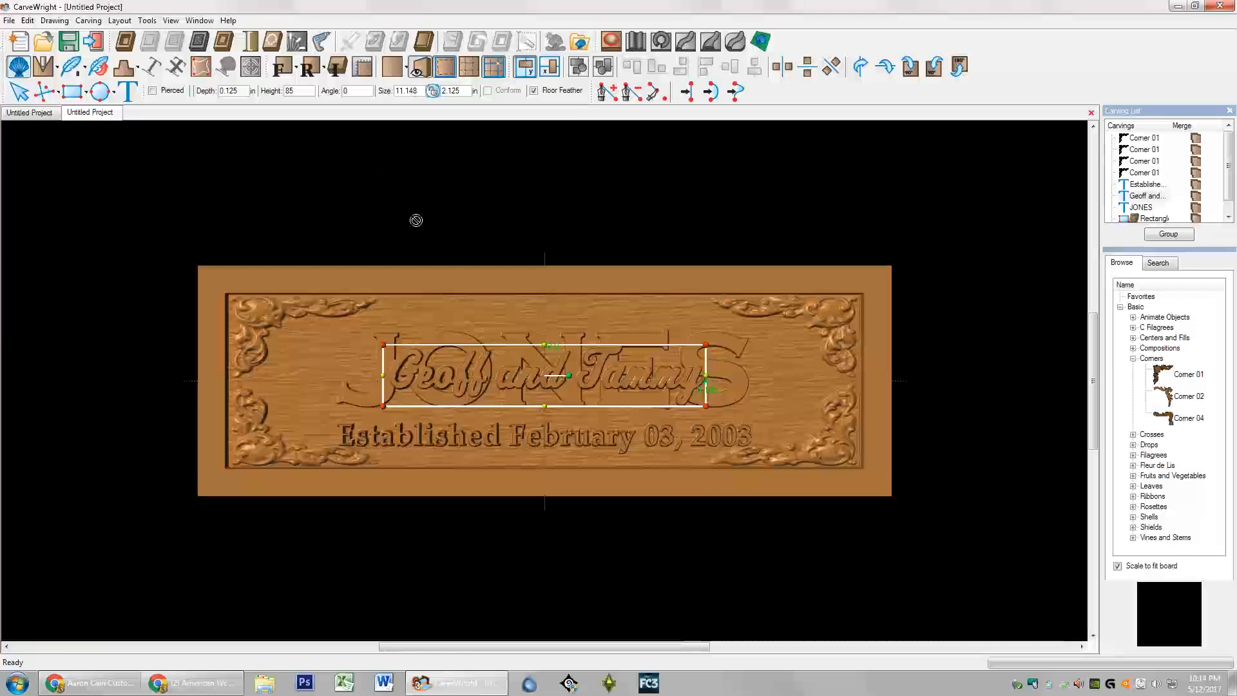
click(451, 284)
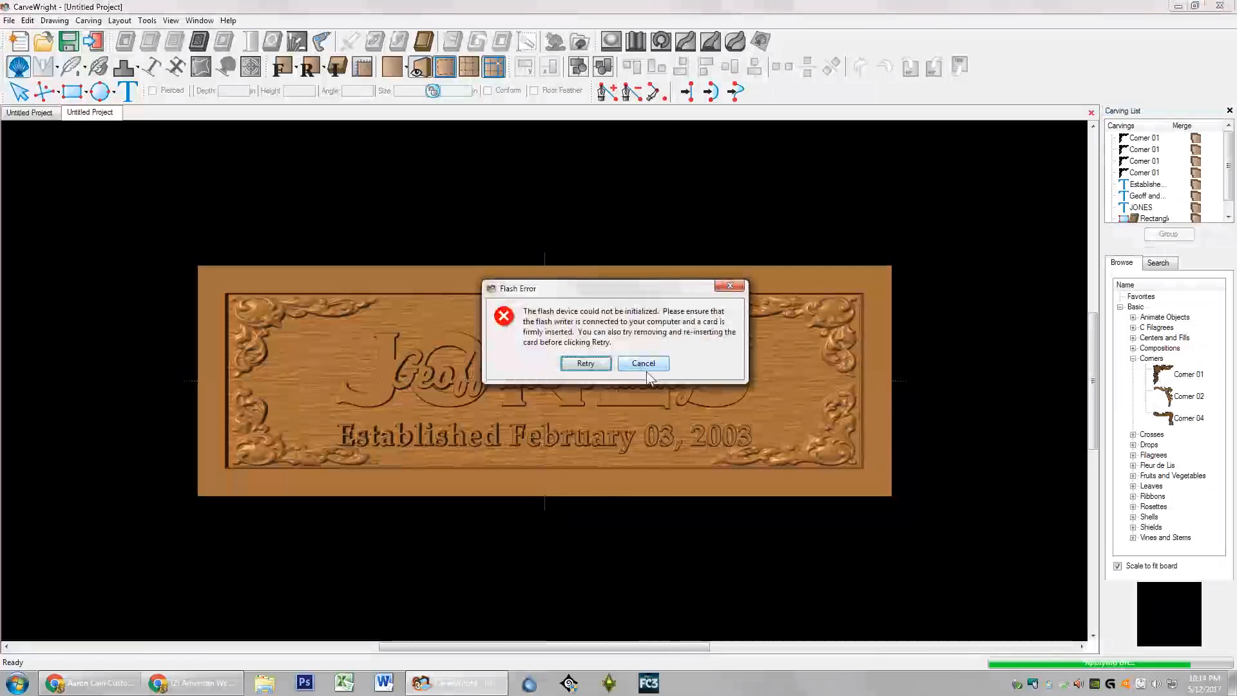
click(647, 366)
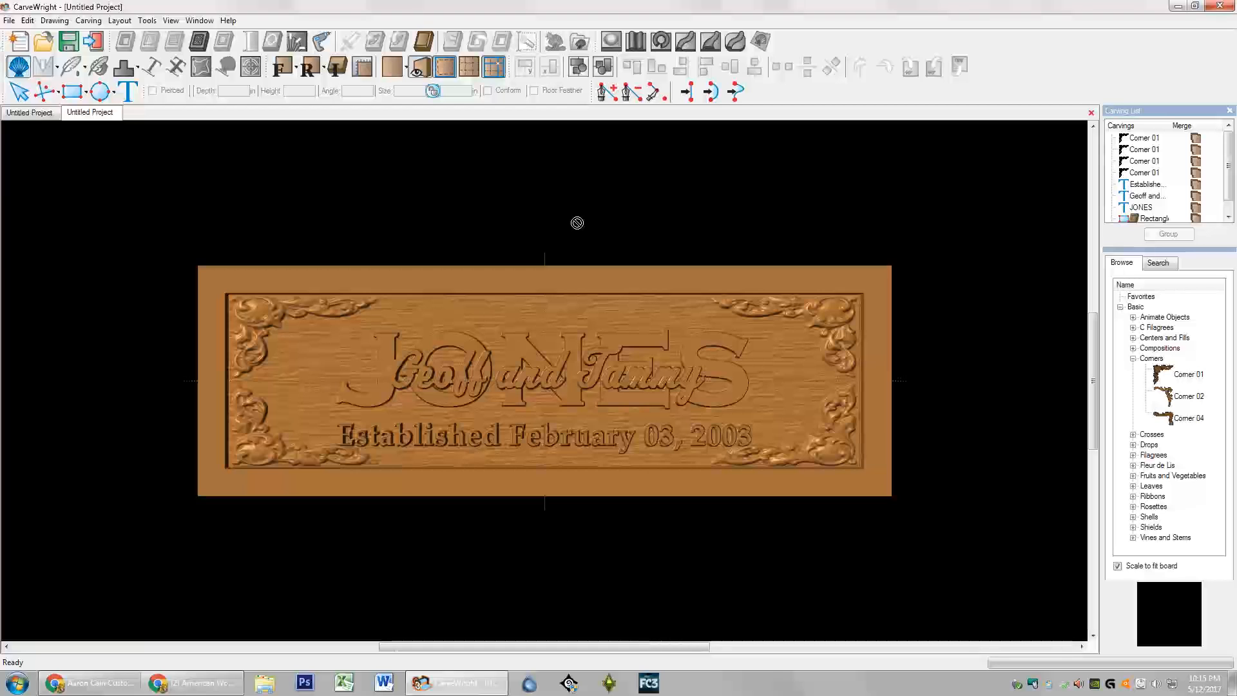
click(465, 335)
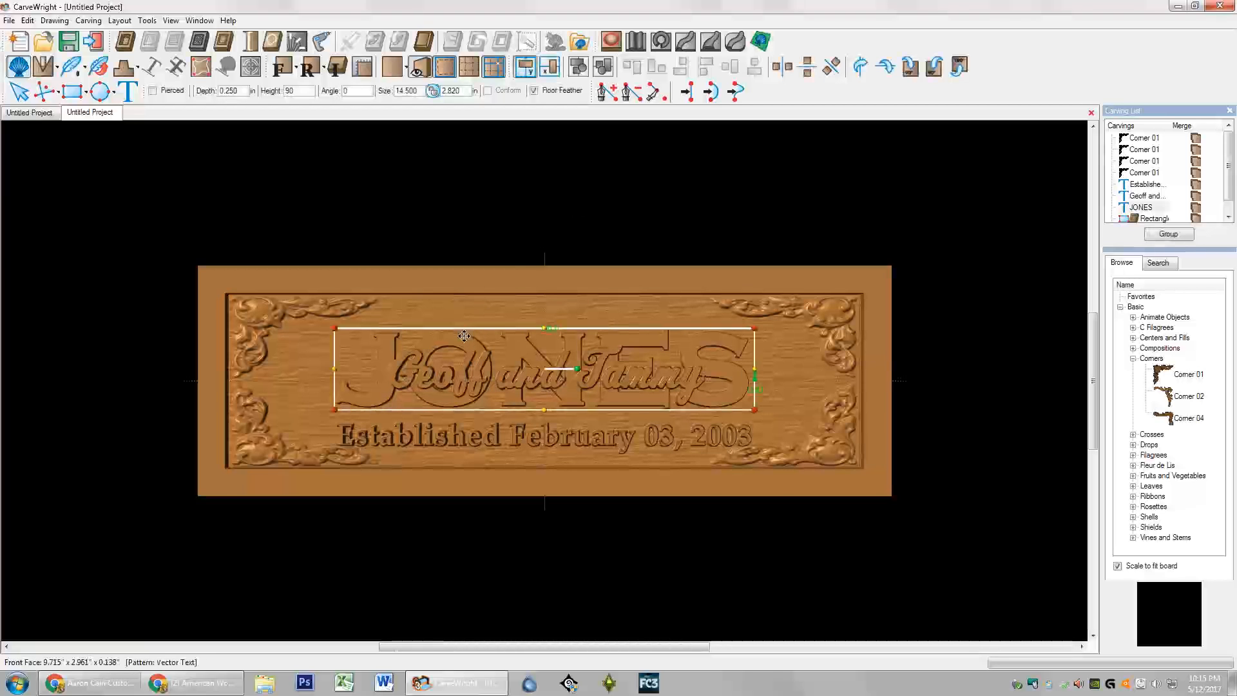
click(58, 68)
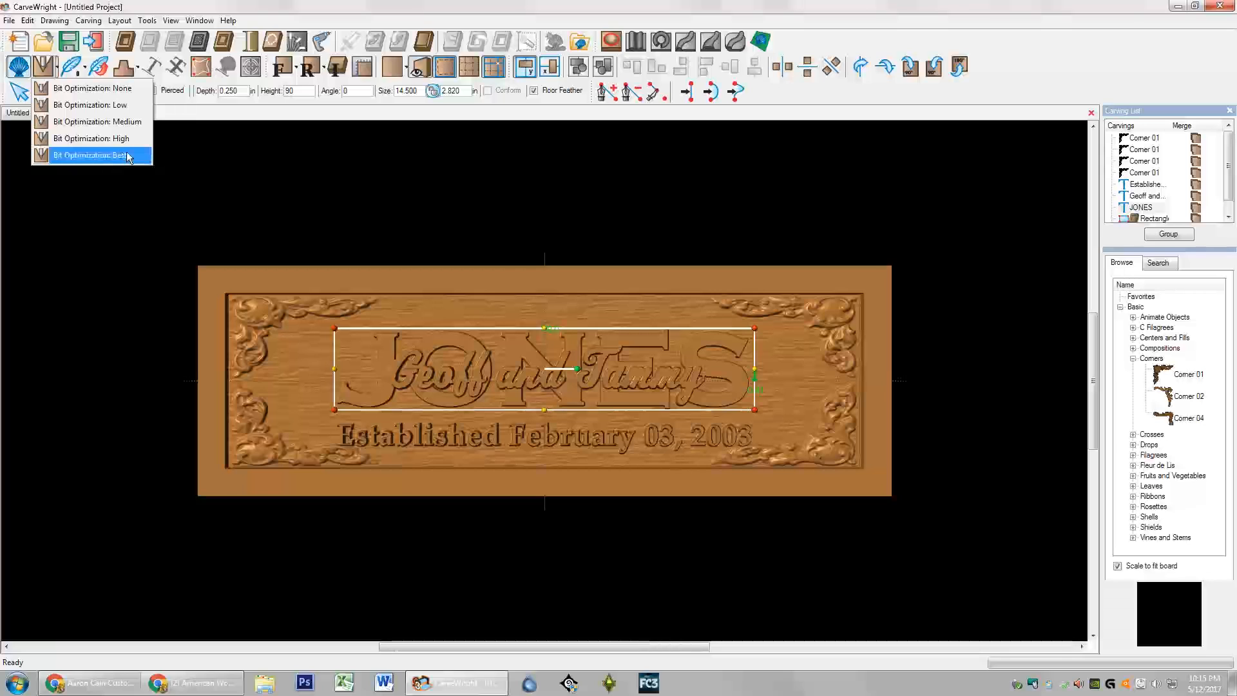
click(58, 71)
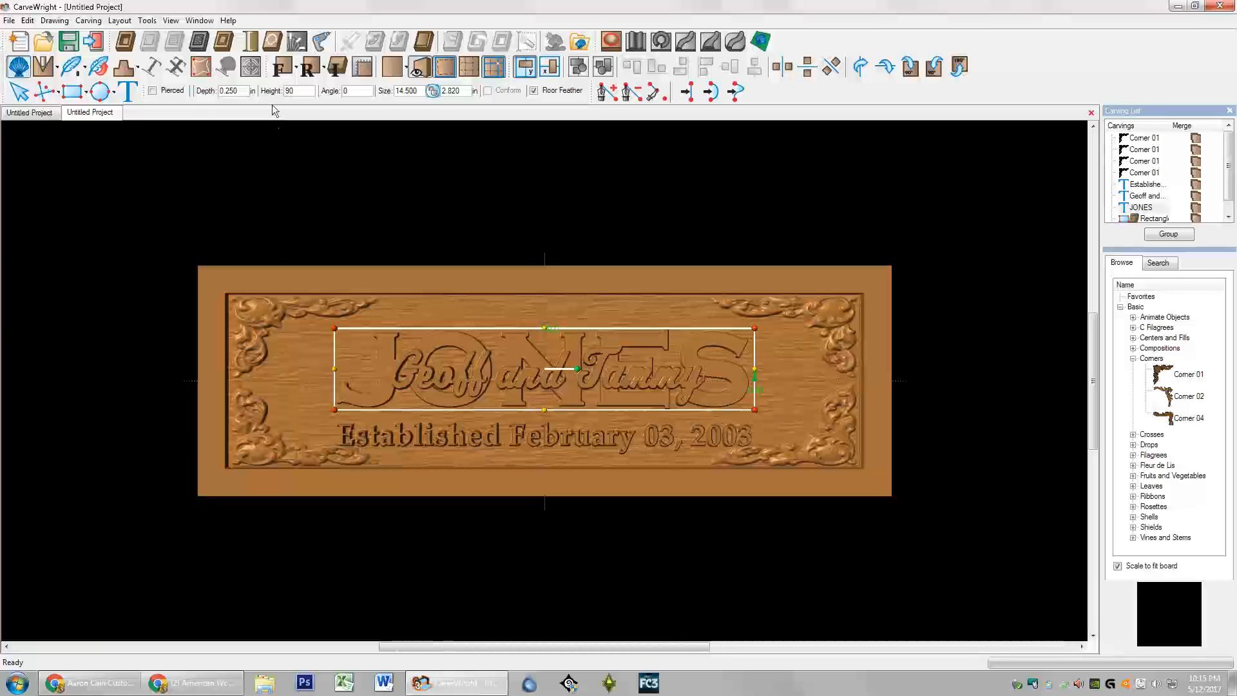
click(281, 279)
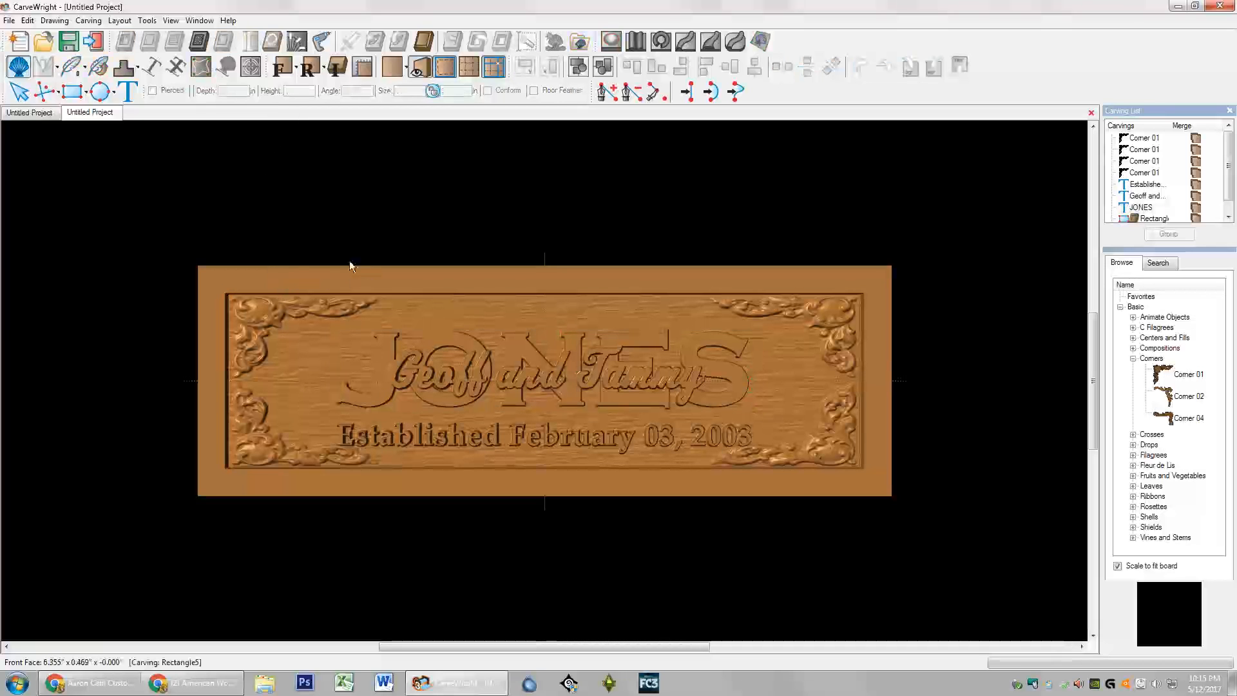